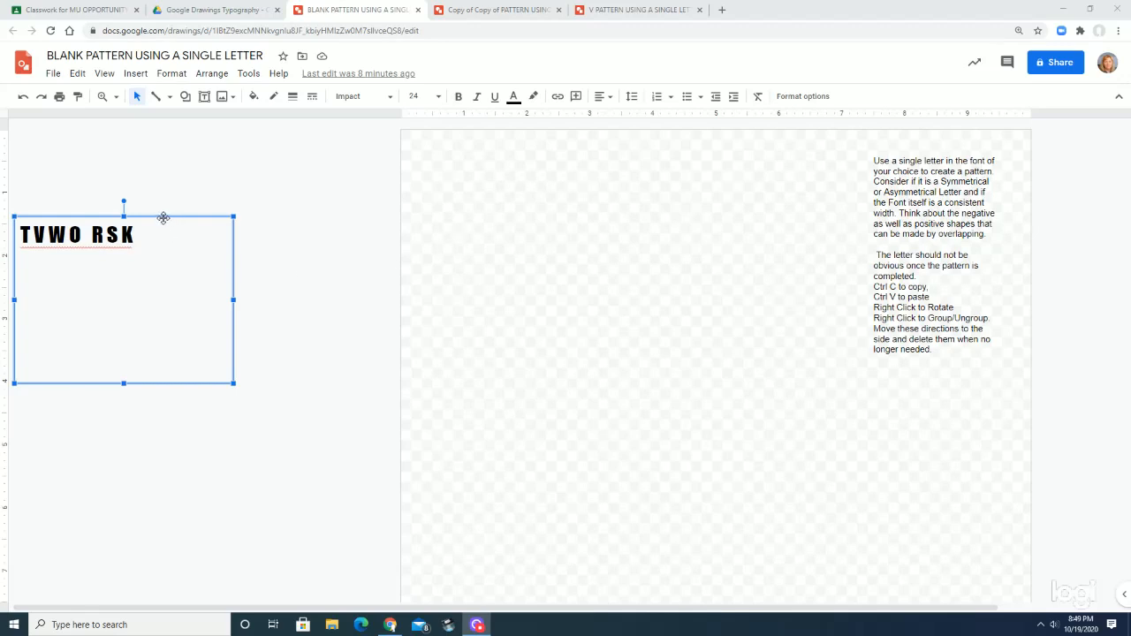
# Move the TVWO RSK text box onto the canvas and paste a copy of its line underneath
pyautogui.moveTo(163, 218); pyautogui.dragTo(580, 169)
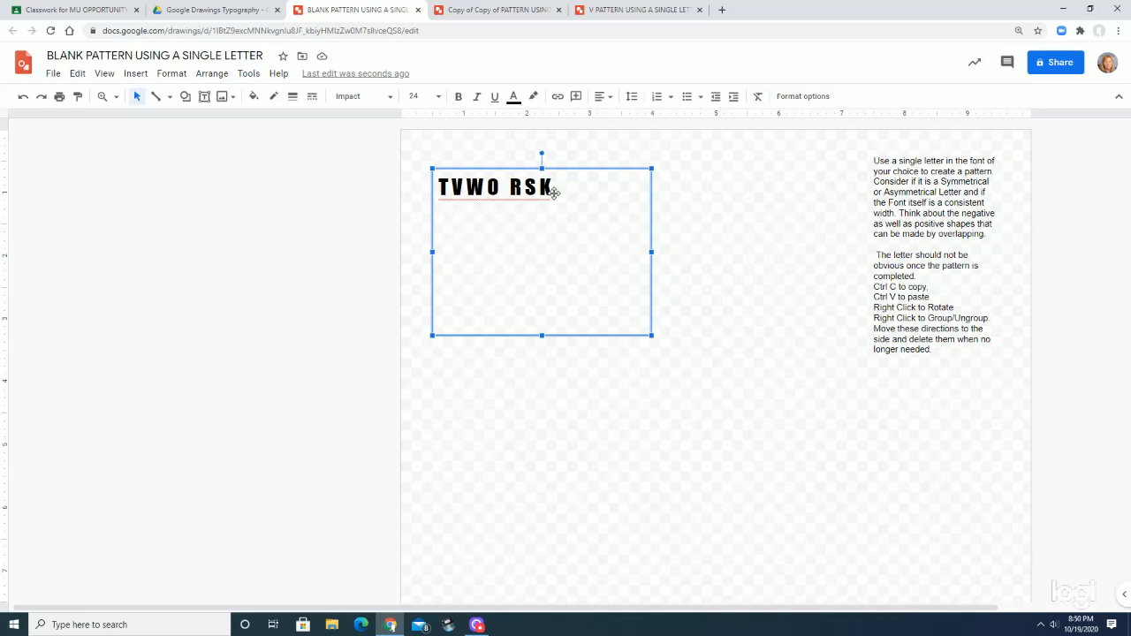
pyautogui.moveTo(551, 187); pyautogui.dragTo(439, 186)
pyautogui.hotkey('ctrl', 'c')
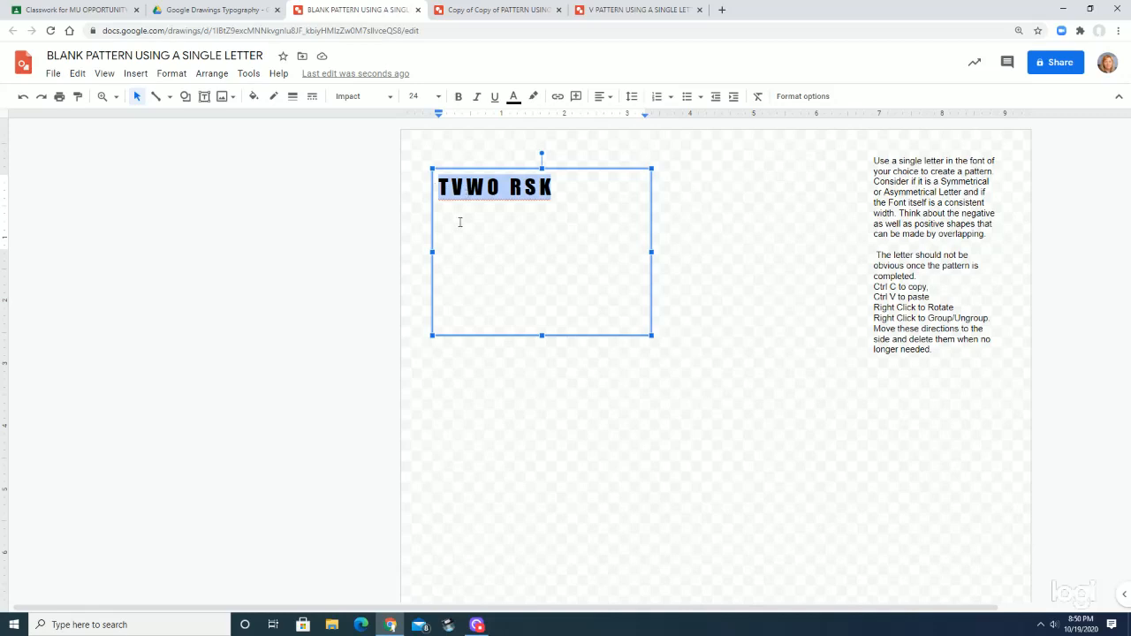
pyautogui.click(472, 266)
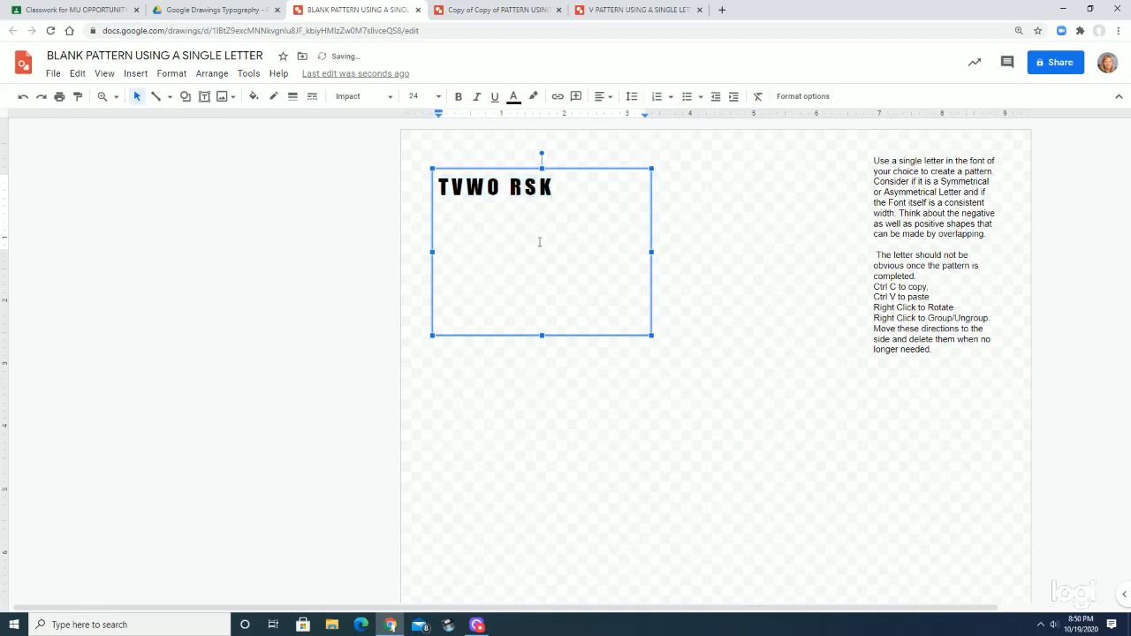
pyautogui.press('Return')
pyautogui.hotkey('ctrl', 'v')
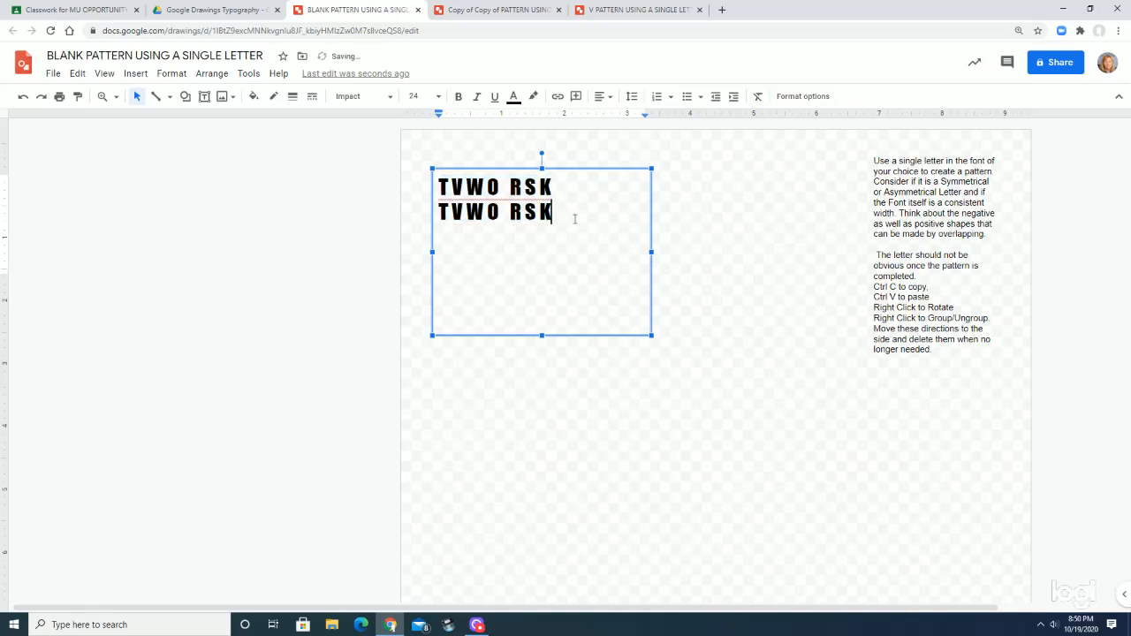
# Set the font of the second TVWO RSK line to Merriweather
pyautogui.moveTo(554, 212); pyautogui.dragTo(442, 213)
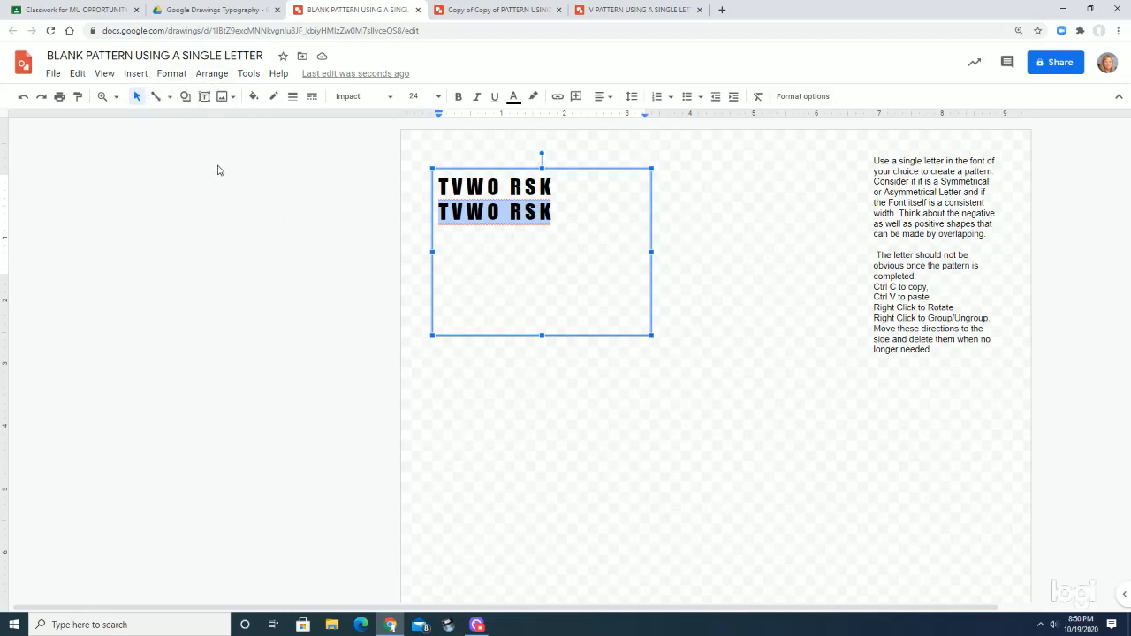
pyautogui.click(389, 97)
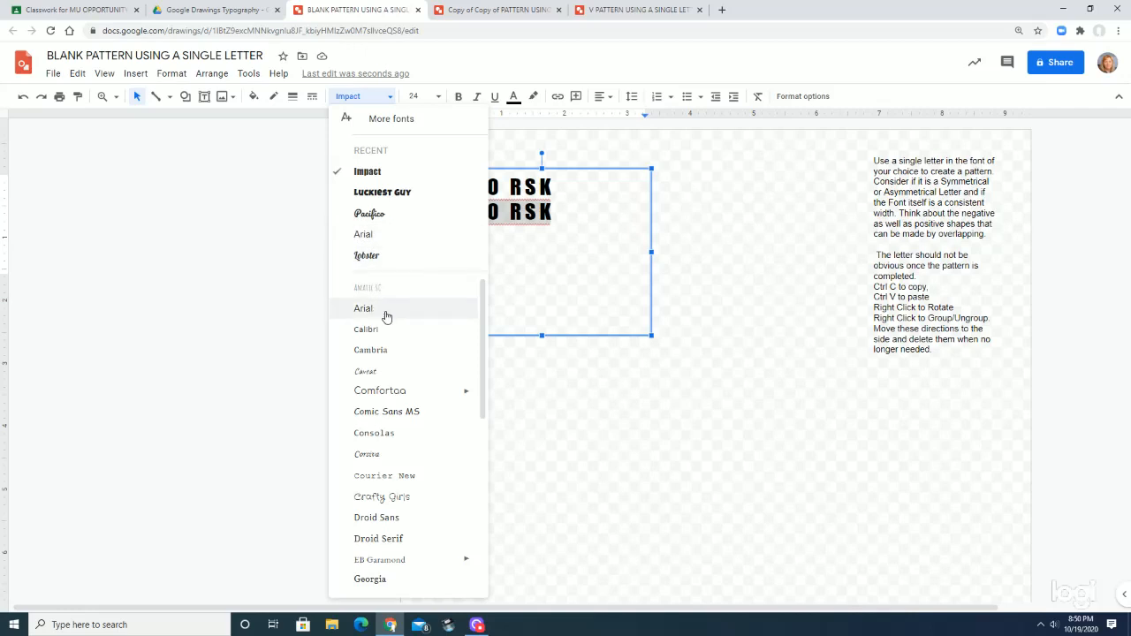
pyautogui.scroll(-1, 402, 475)
pyautogui.scroll(-2, 402, 475)
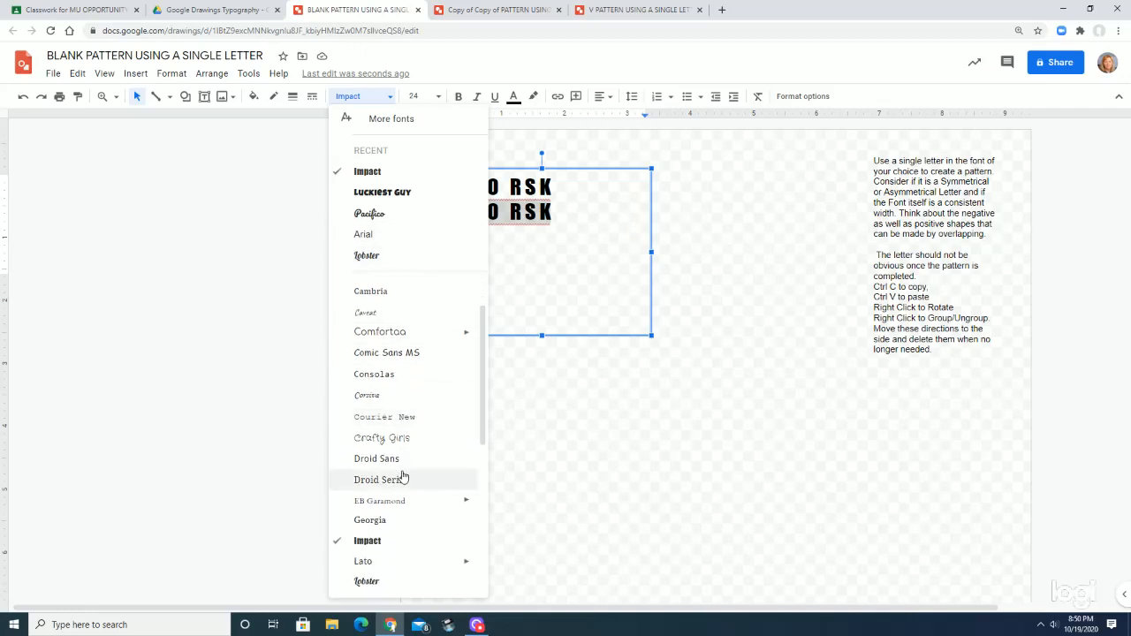
pyautogui.scroll(-2, 402, 477)
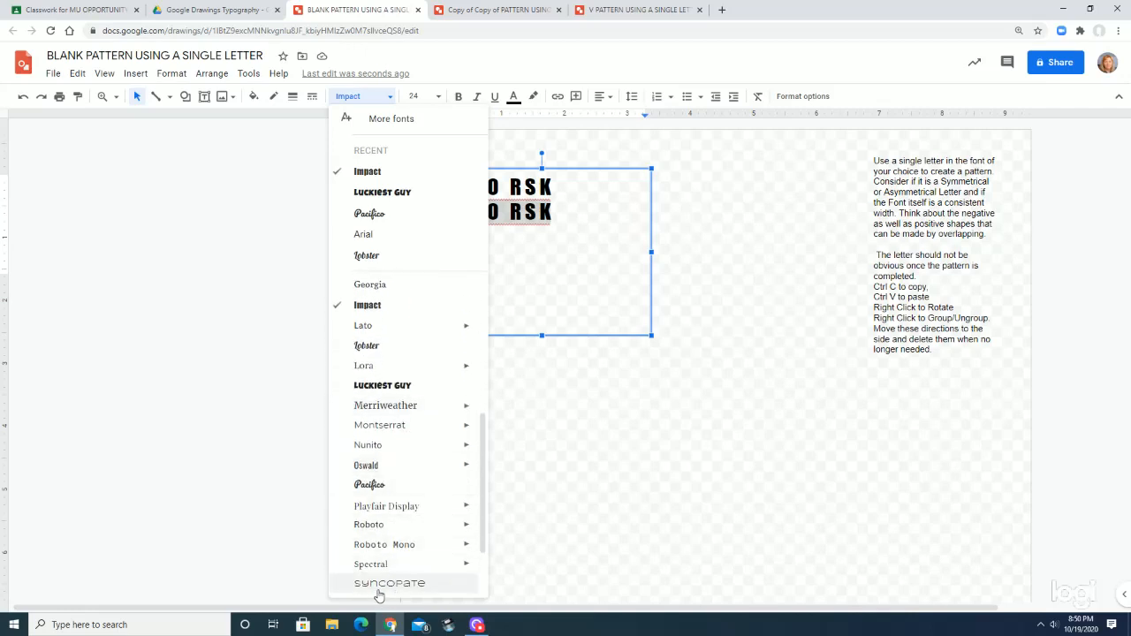
pyautogui.scroll(5, 377, 308)
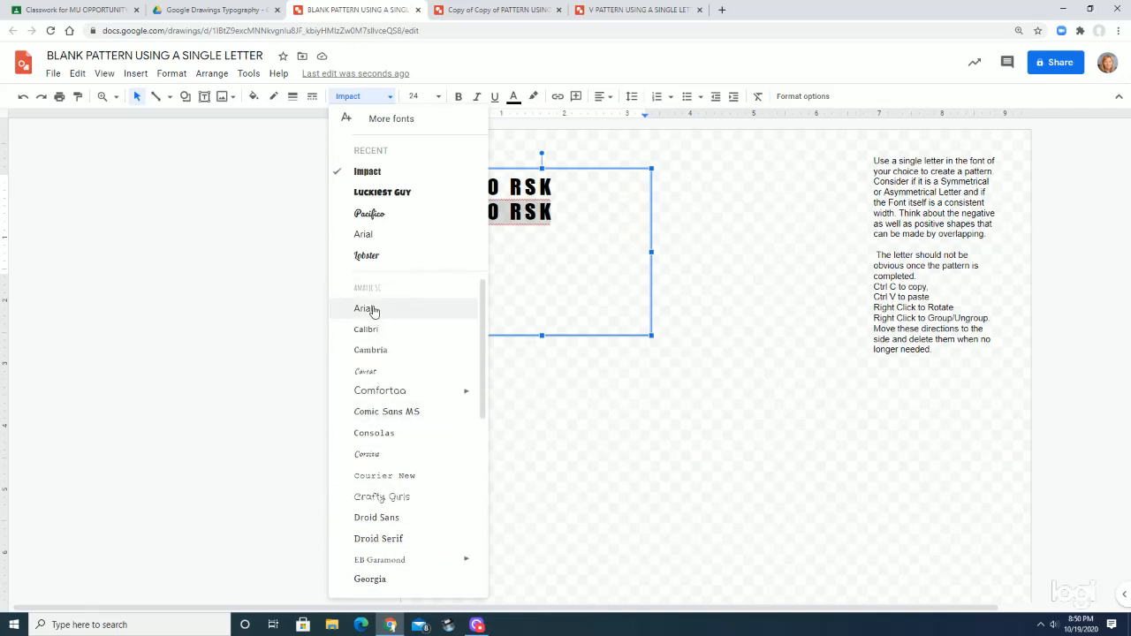
pyautogui.scroll(-3, 377, 519)
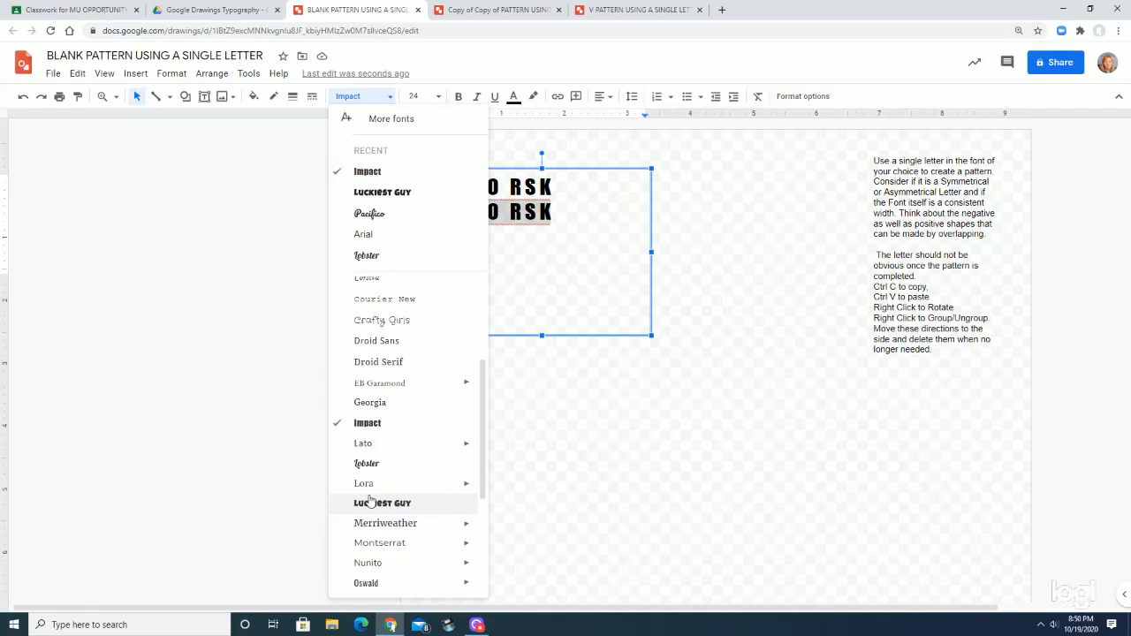
pyautogui.scroll(-2, 371, 505)
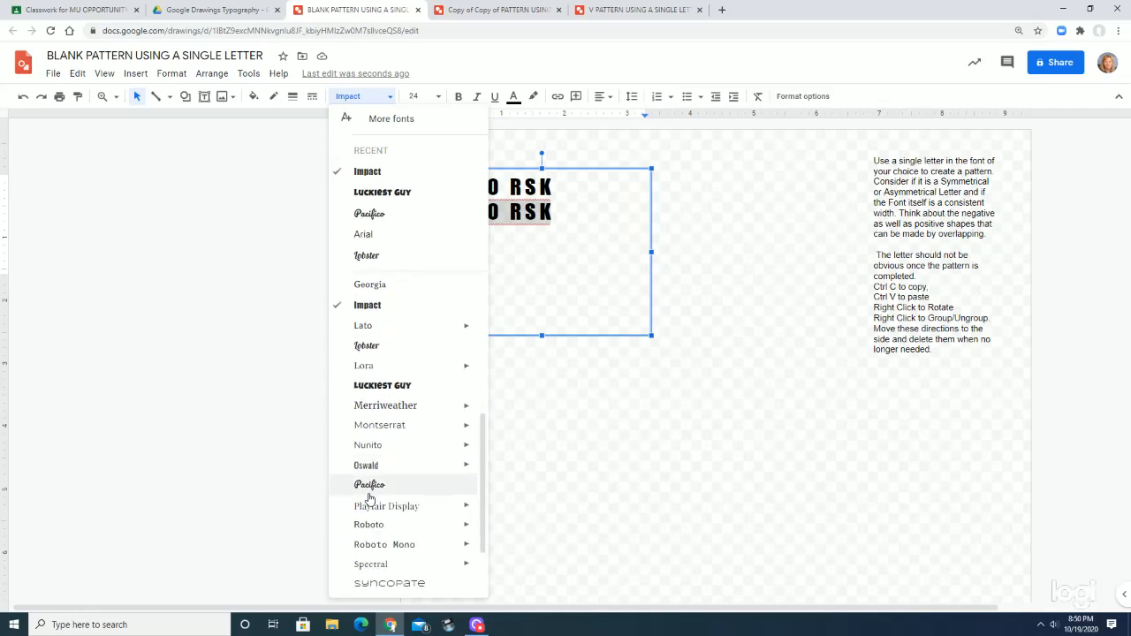
pyautogui.click(374, 406)
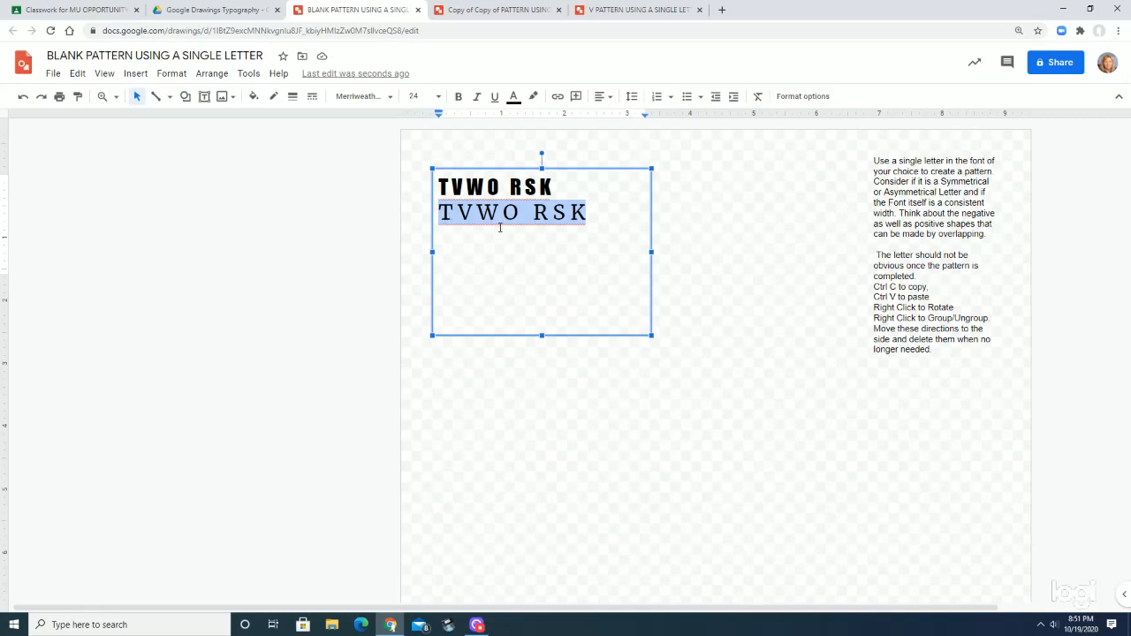
# Change the font of the second TVWO RSK line to Times New Roman
pyautogui.click(389, 97)
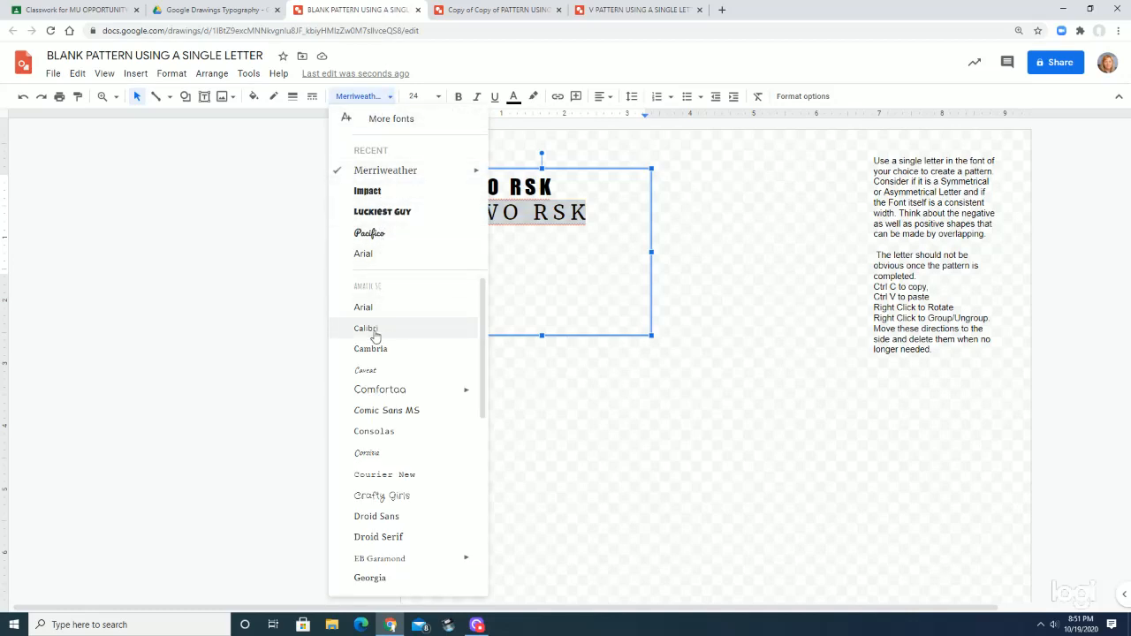
pyautogui.scroll(-4, 370, 514)
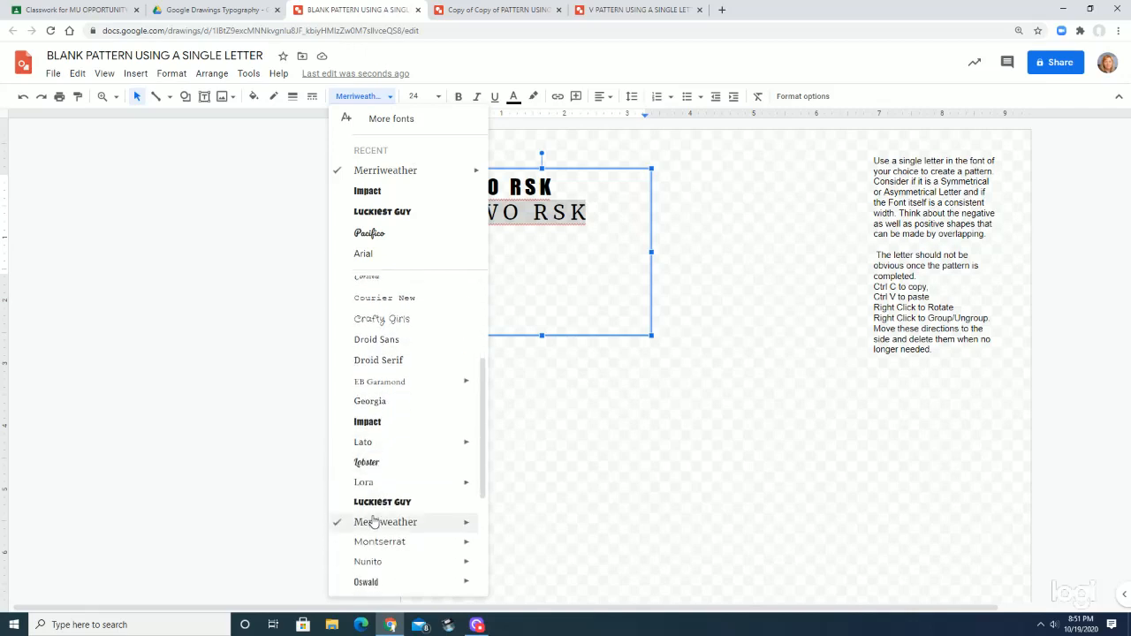
pyautogui.scroll(-3, 371, 520)
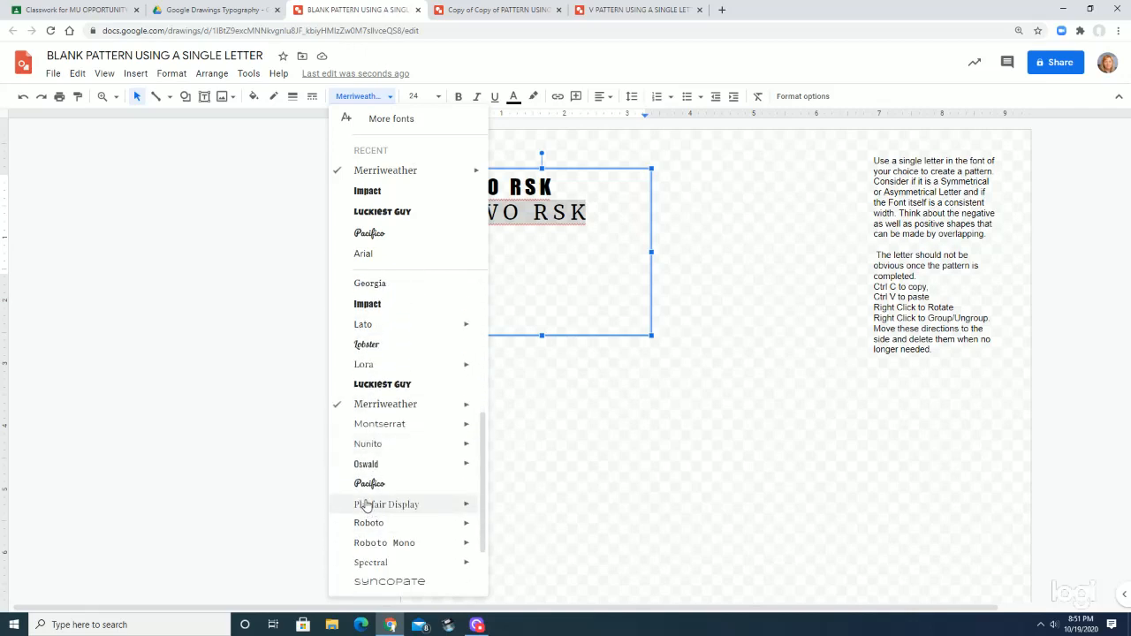
pyautogui.scroll(-2, 367, 504)
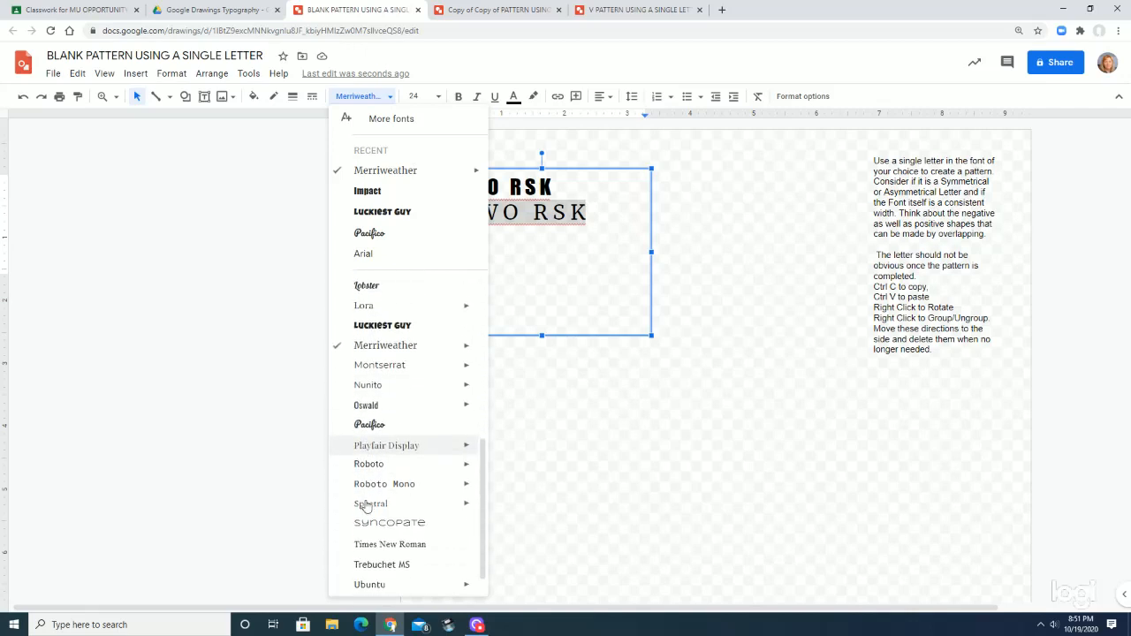
pyautogui.click(365, 546)
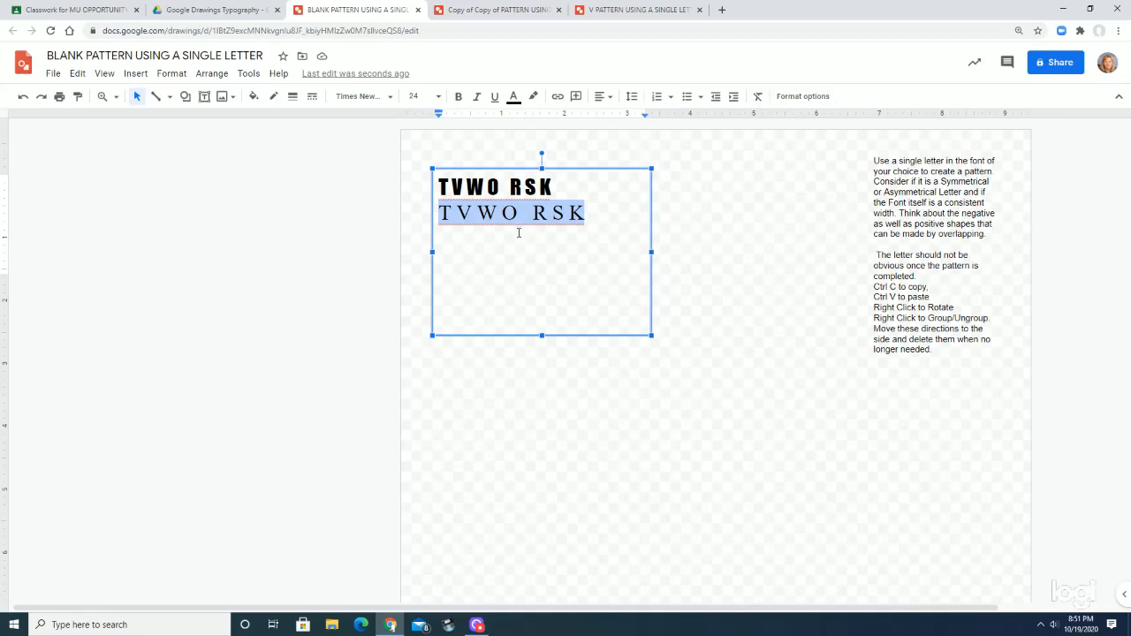
# Paste a third TVWO RSK line below the second and set its font to Crafty Girls
pyautogui.click(590, 217)
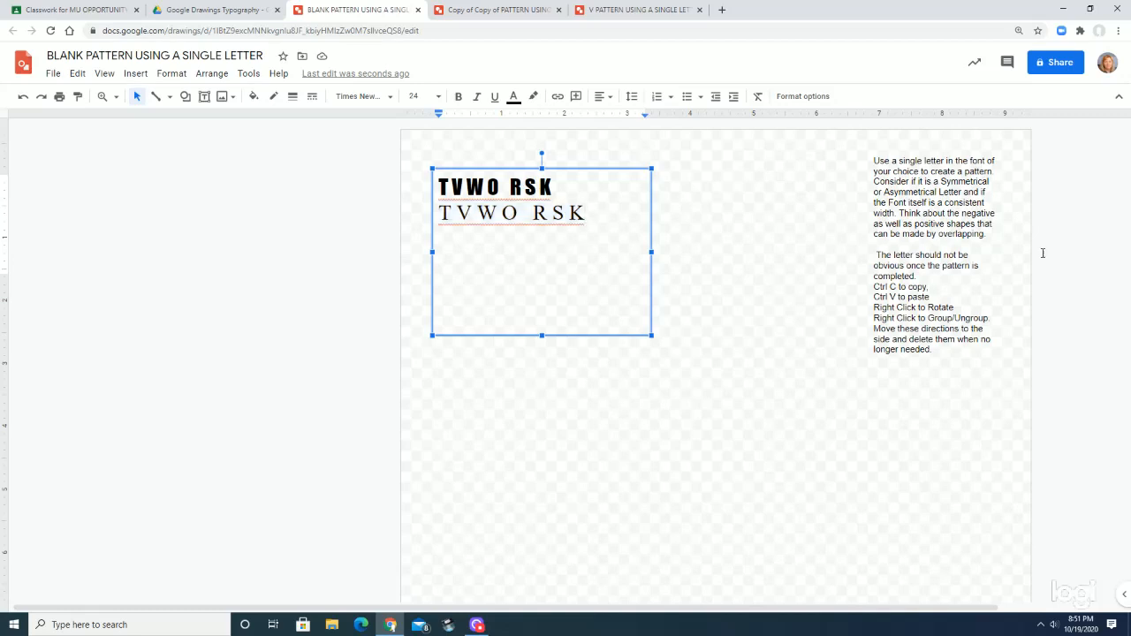
pyautogui.press('Return')
pyautogui.write('TVWO RSK')
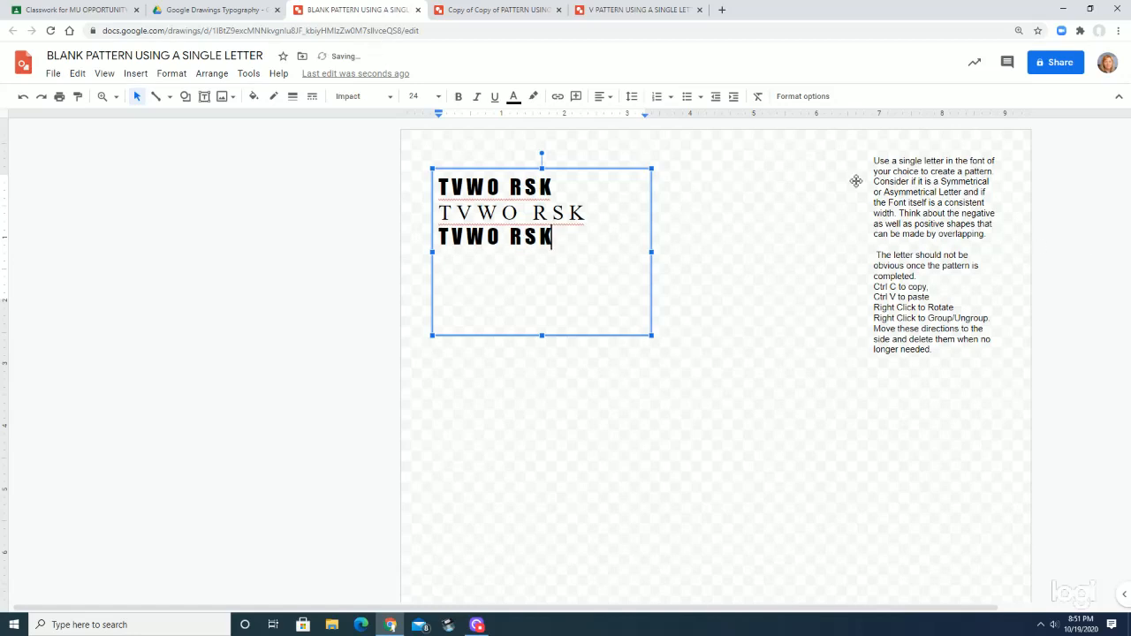
pyautogui.moveTo(553, 235); pyautogui.dragTo(421, 244)
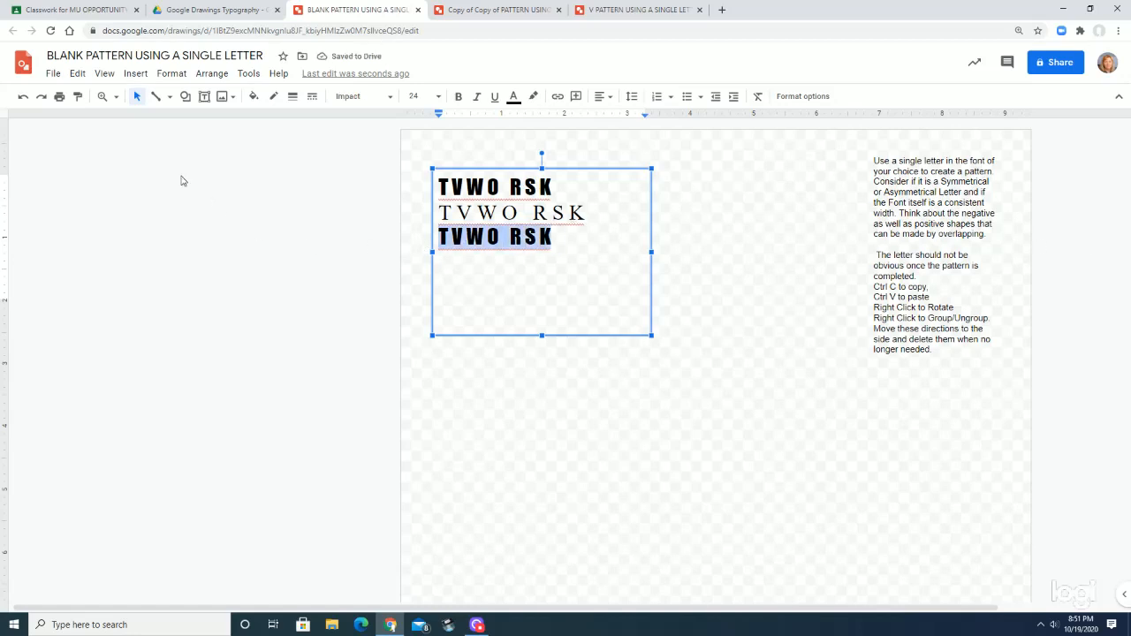
pyautogui.click(389, 97)
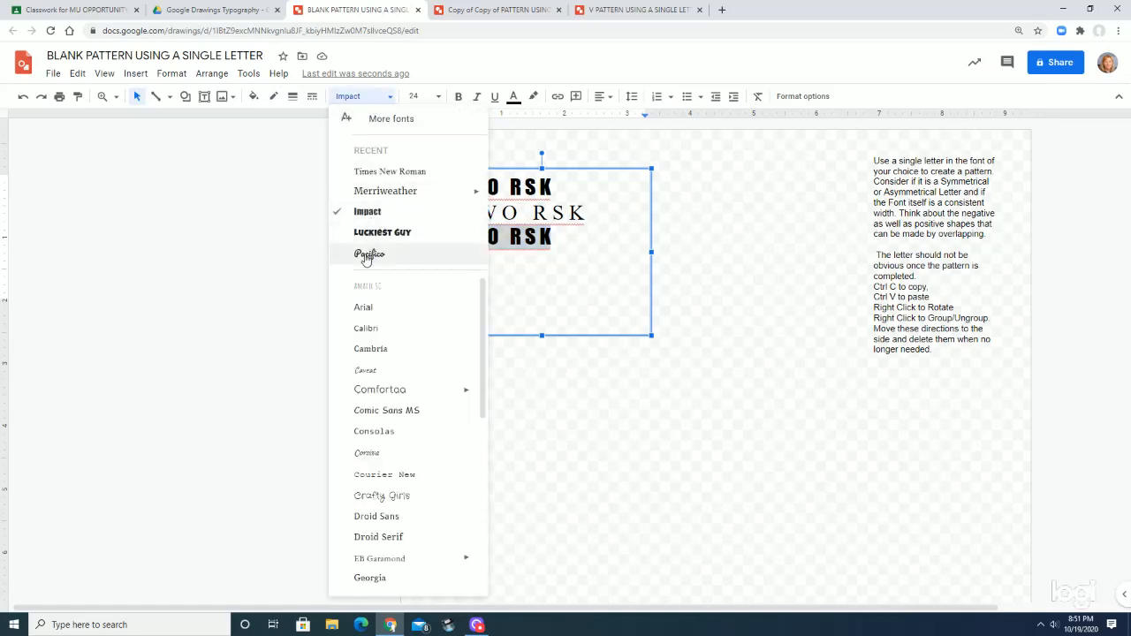
pyautogui.click(371, 497)
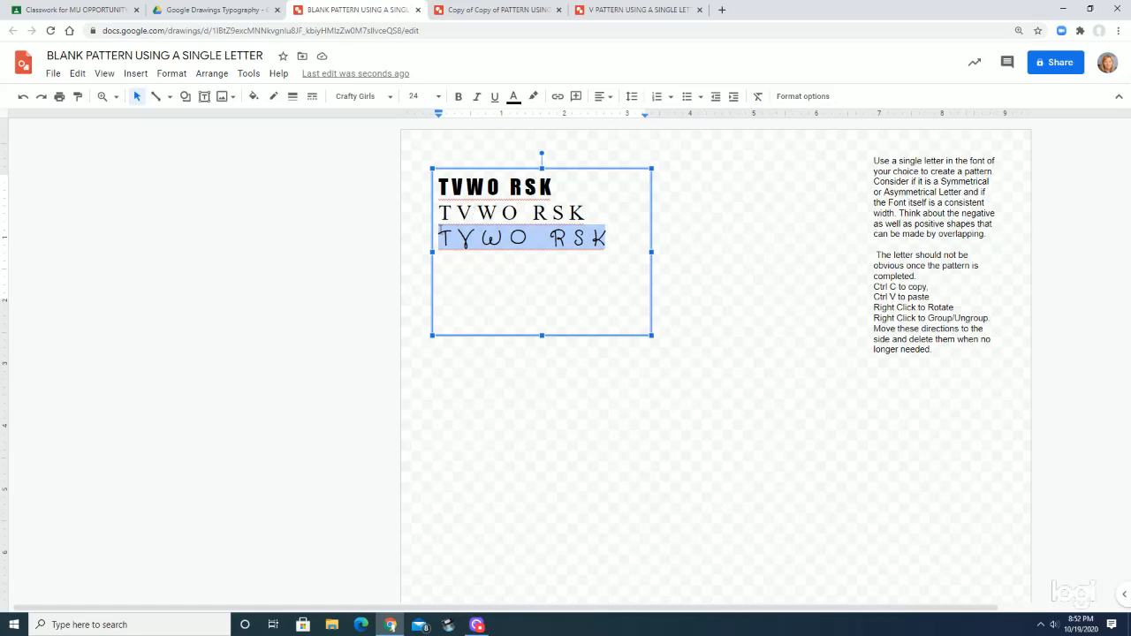
# Copy the letter T from the Times New Roman line and deselect the text box
pyautogui.moveTo(451, 215); pyautogui.dragTo(437, 212)
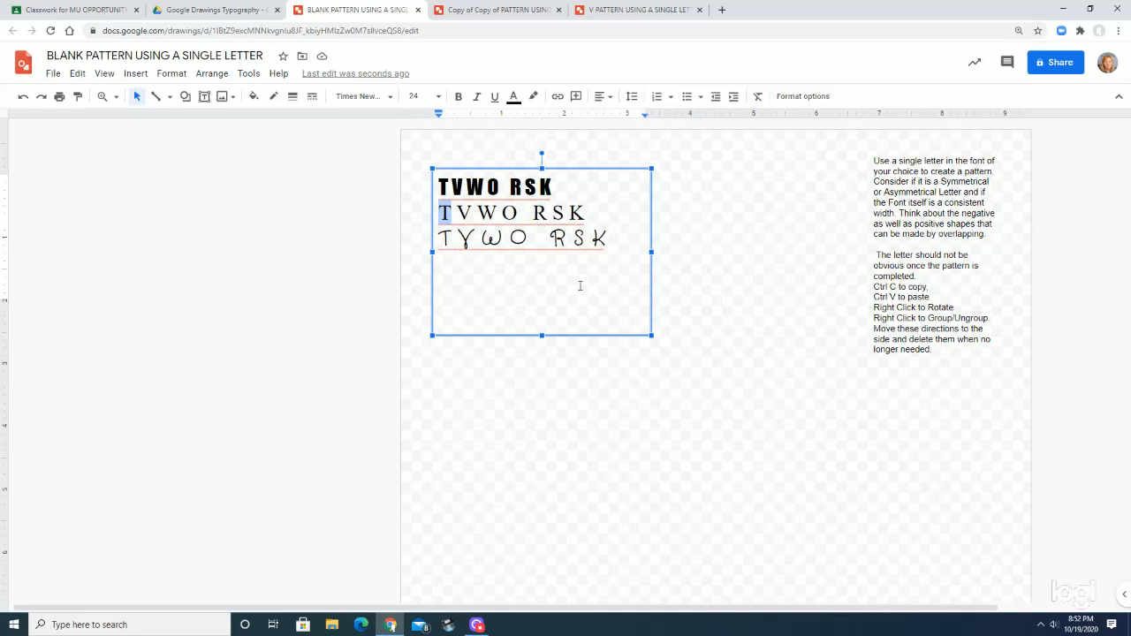
pyautogui.click(541, 442)
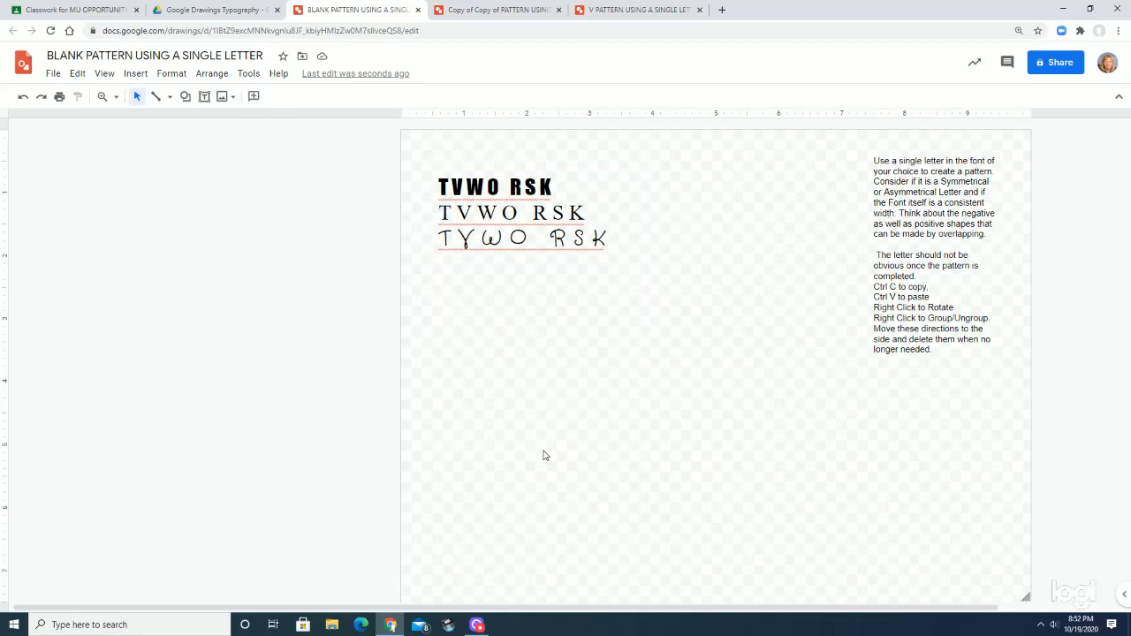
pyautogui.rightClick(543, 454)
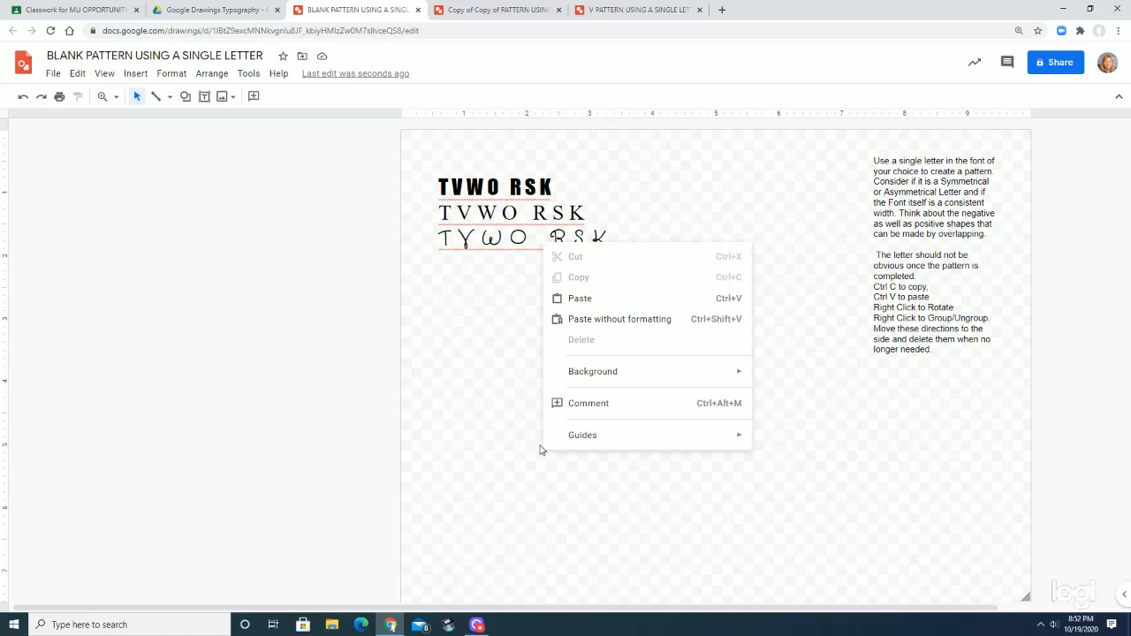
pyautogui.click(474, 386)
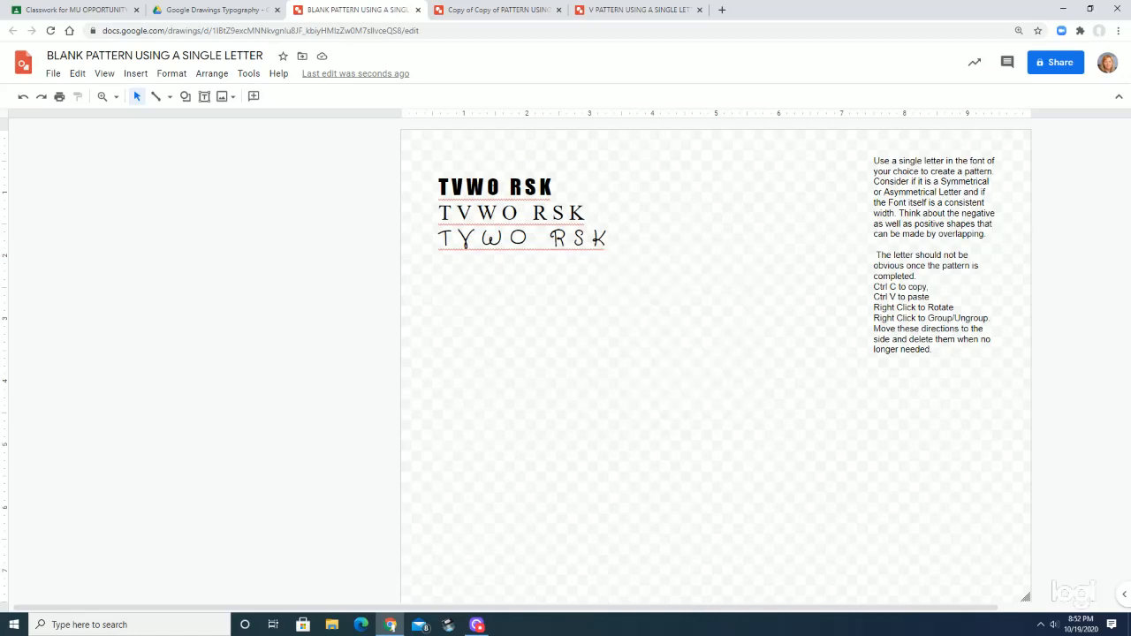
# Clear the canvas by moving the letter samples beyond its left edge and the directions text beyond its right edge
pyautogui.click(535, 164)
pyautogui.moveTo(535, 165); pyautogui.dragTo(128, 175)
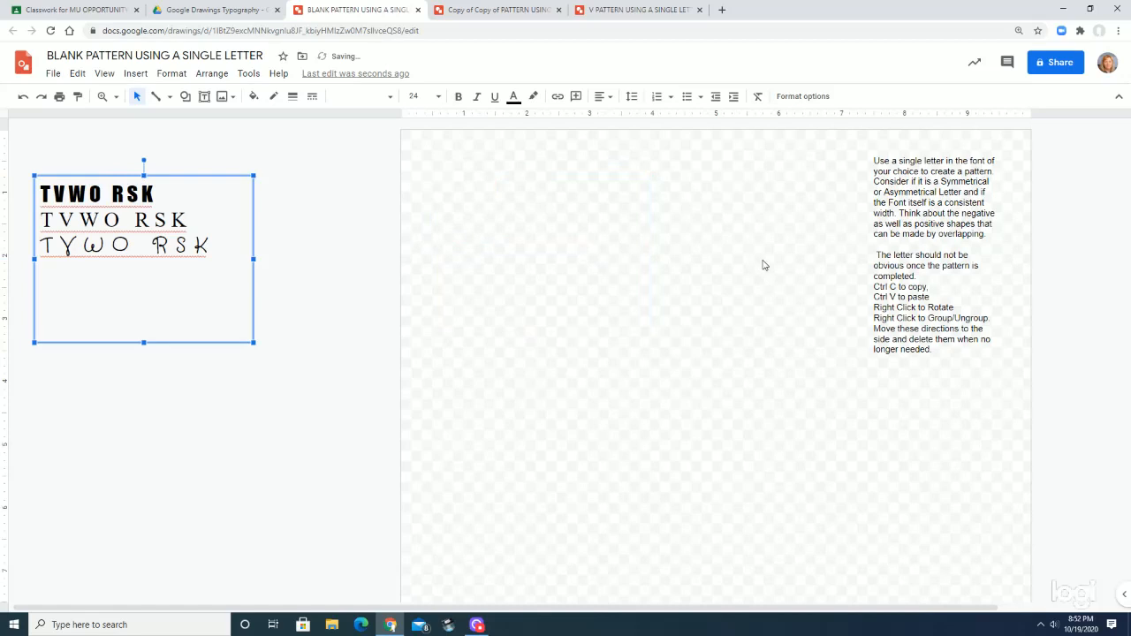
pyautogui.click(913, 261)
pyautogui.moveTo(903, 147); pyautogui.dragTo(1082, 178)
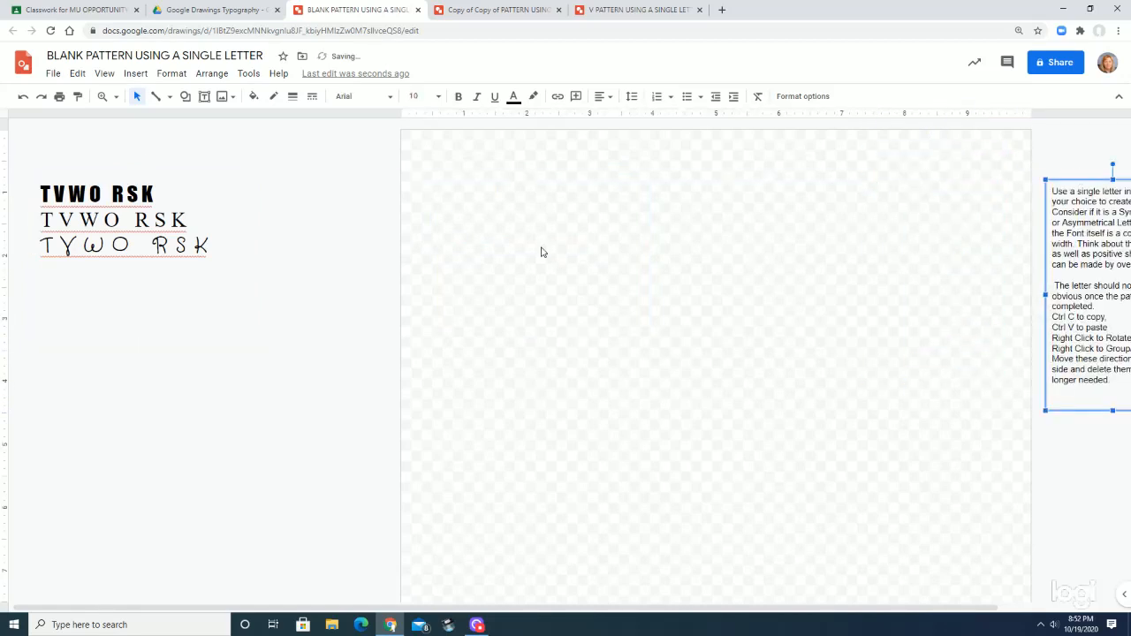
# Draw a small text box near the canvas's upper-left corner and paste the copied letter T into it
pyautogui.click(204, 97)
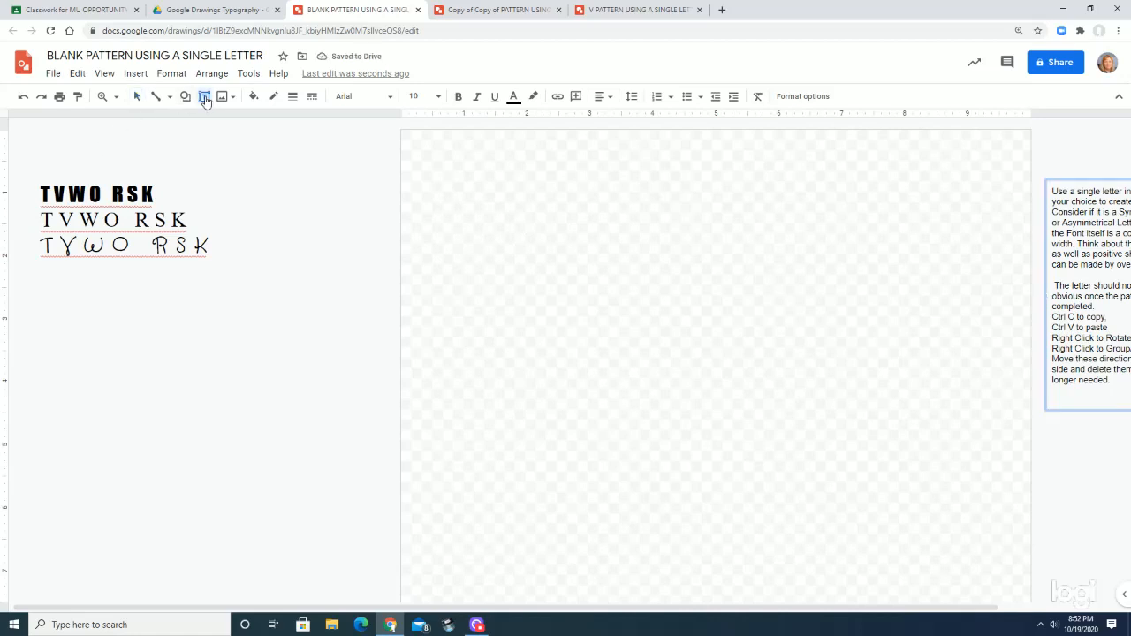
pyautogui.moveTo(442, 183); pyautogui.dragTo(545, 294)
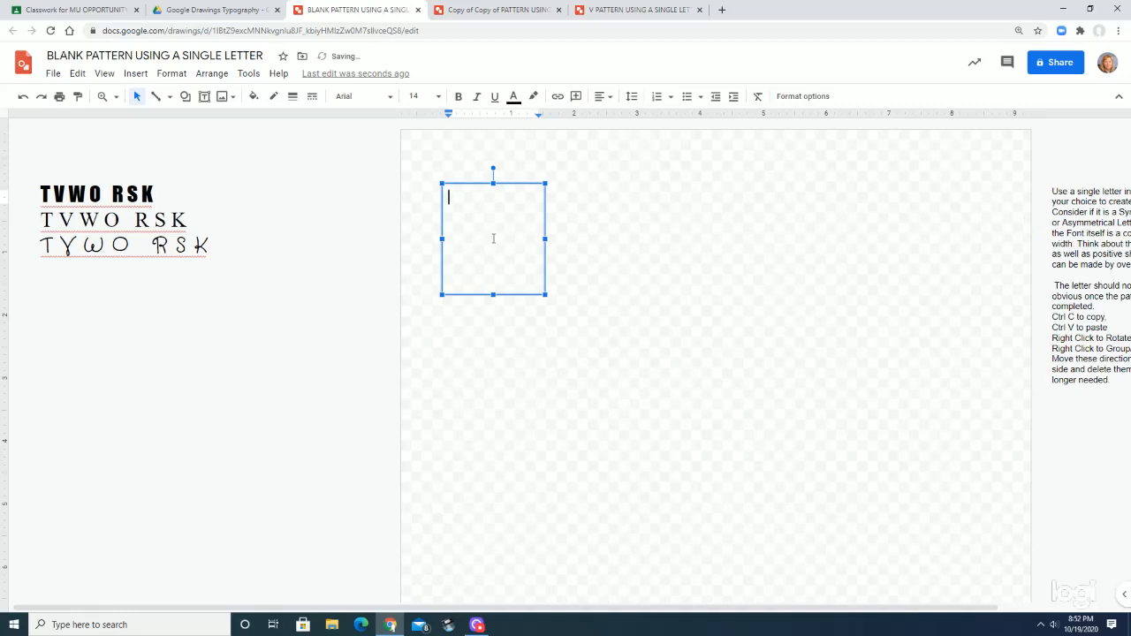
pyautogui.write('T')
# Set the letter T's font size to 60 and shrink its text box to fit closely around it
pyautogui.moveTo(463, 204); pyautogui.dragTo(445, 203)
pyautogui.click(438, 97)
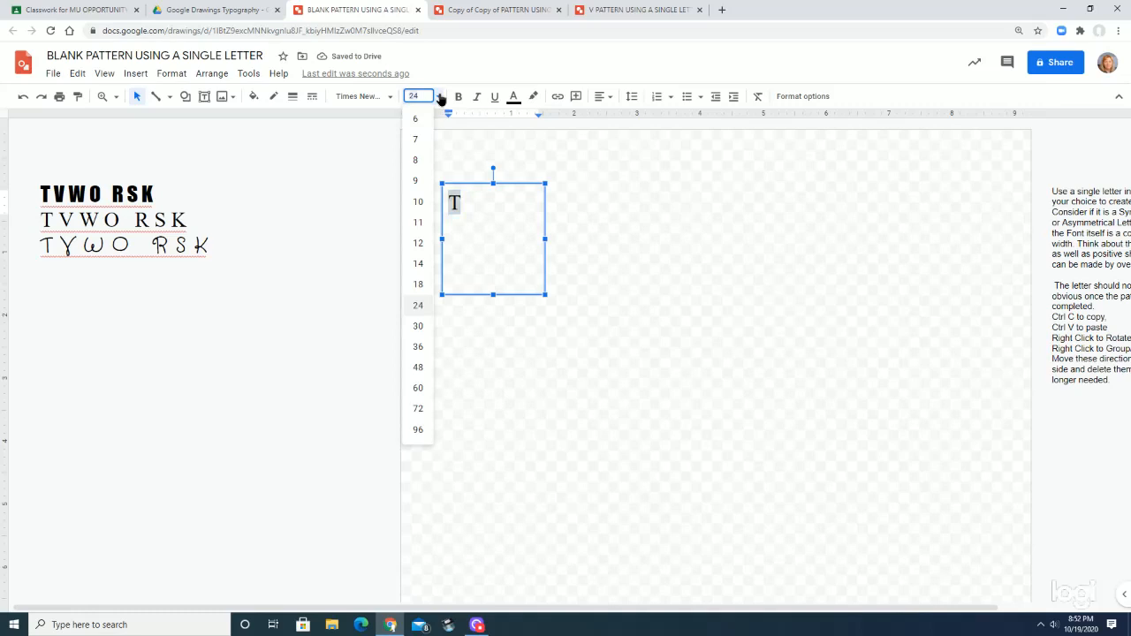
pyautogui.click(418, 346)
pyautogui.click(437, 96)
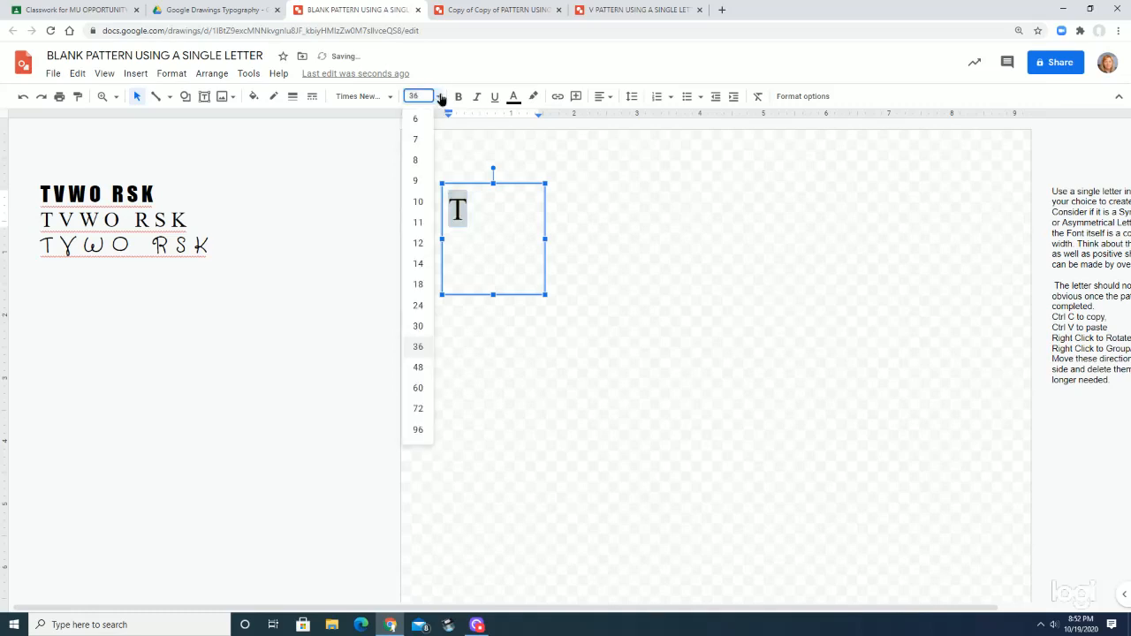
pyautogui.click(418, 388)
pyautogui.moveTo(544, 295); pyautogui.dragTo(492, 257)
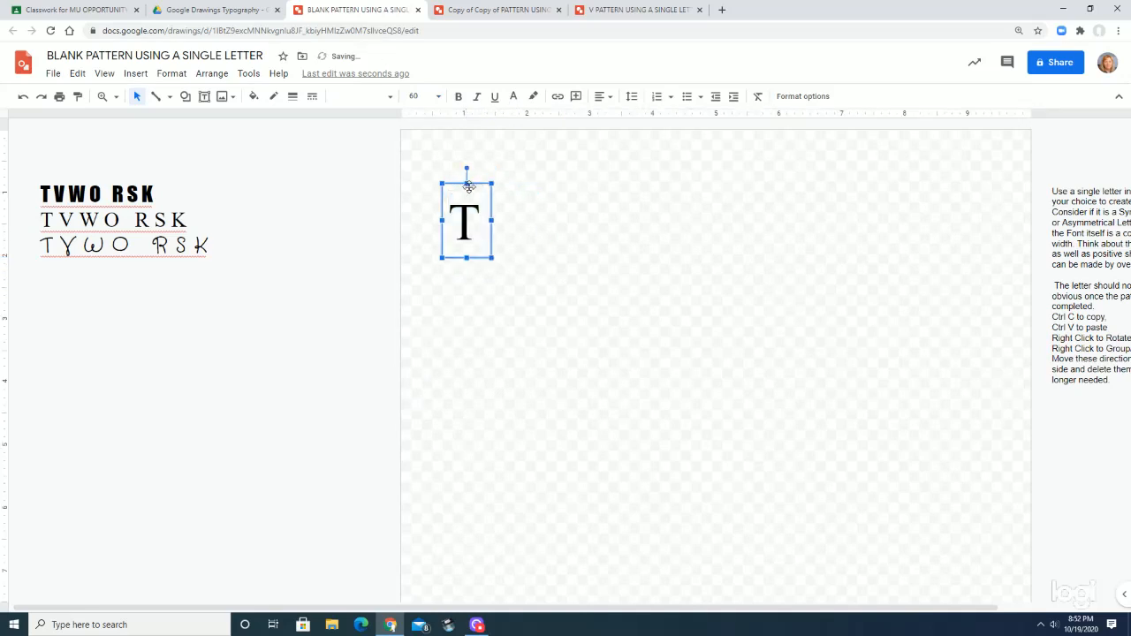
pyautogui.moveTo(466, 183); pyautogui.dragTo(466, 193)
# Try a red 4 px border around the letter T's text box and undo it
pyautogui.click(273, 96)
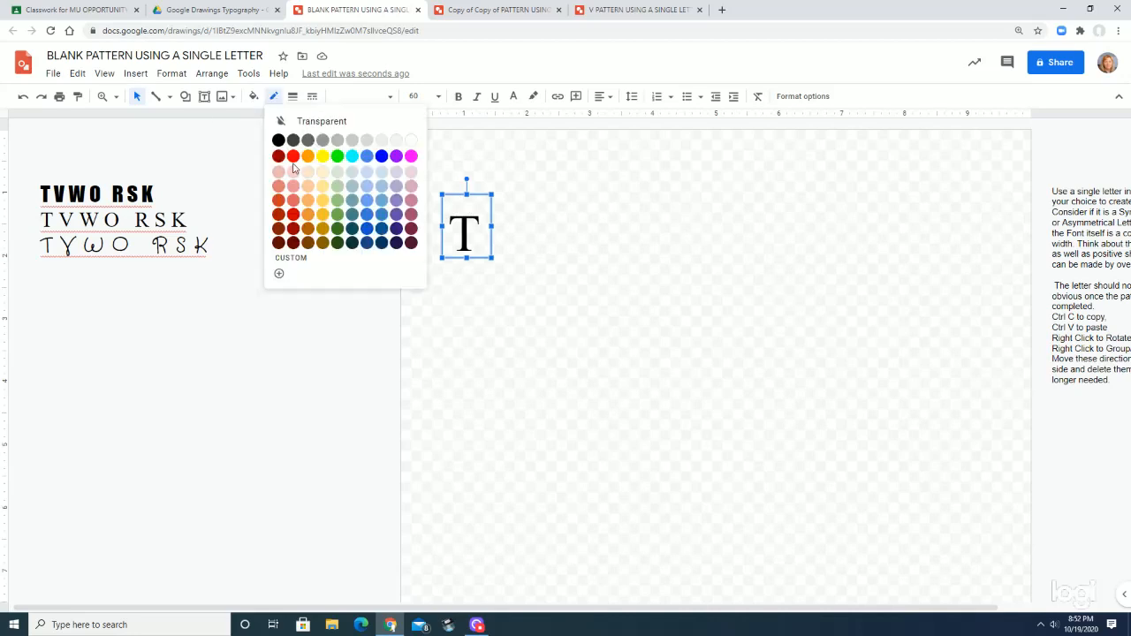
pyautogui.click(292, 157)
pyautogui.click(292, 96)
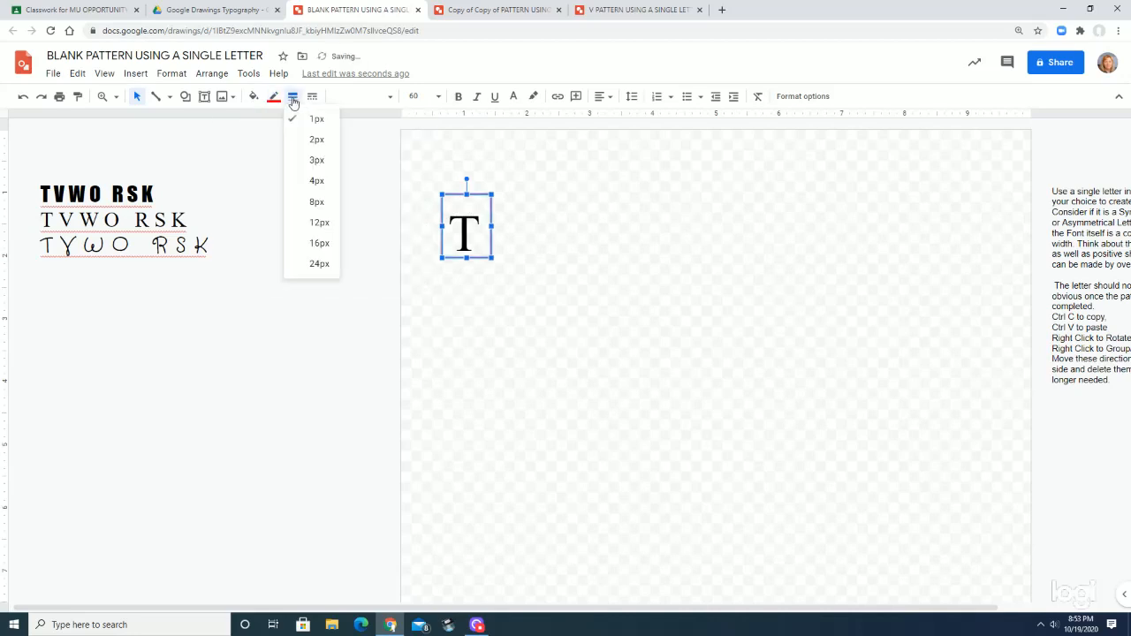
pyautogui.click(316, 180)
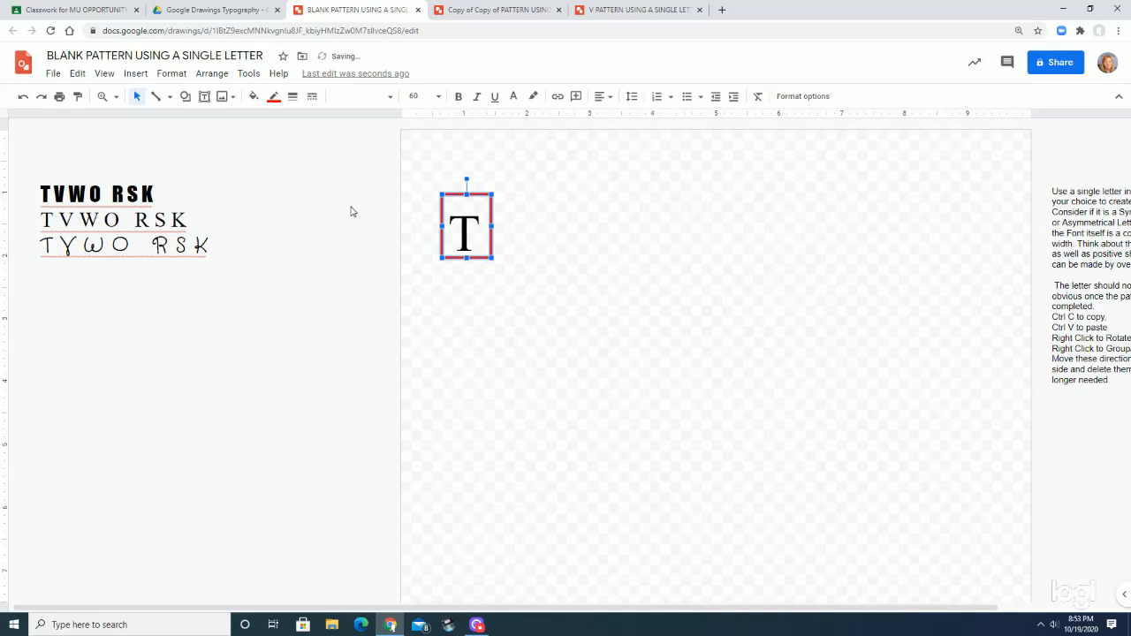
pyautogui.hotkey('ctrl', 'z')
pyautogui.hotkey('ctrl', 'z')
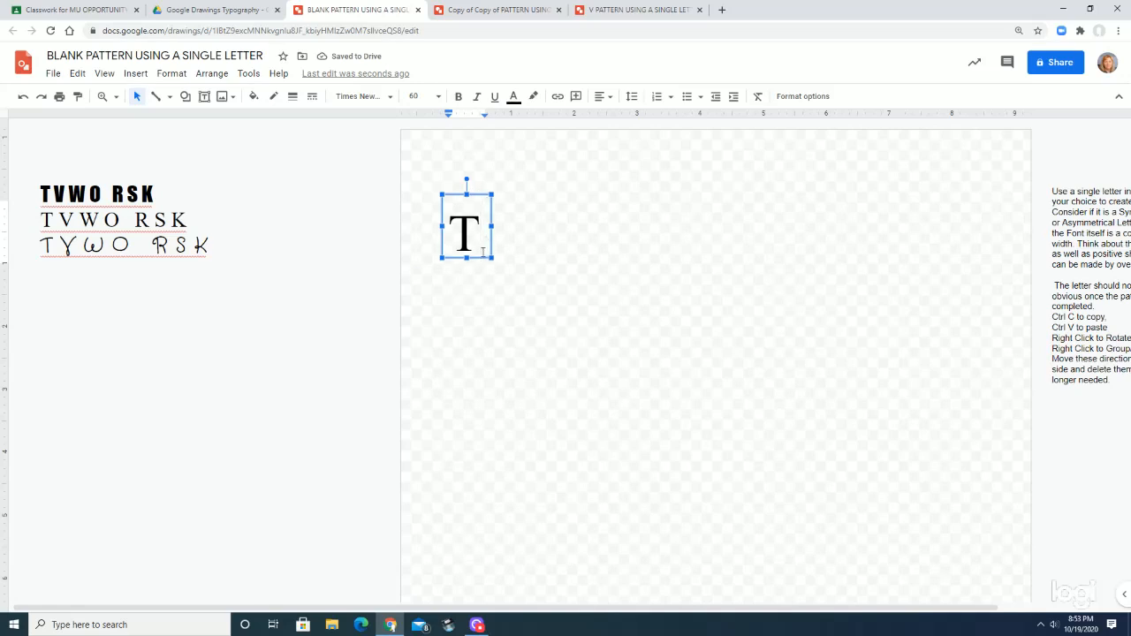
# Stretch the letter T's text box downward to about double height and paste three more Ts below the large one
pyautogui.moveTo(478, 235); pyautogui.dragTo(443, 239)
pyautogui.hotkey('ctrl', 'c')
pyautogui.moveTo(467, 258); pyautogui.dragTo(474, 319)
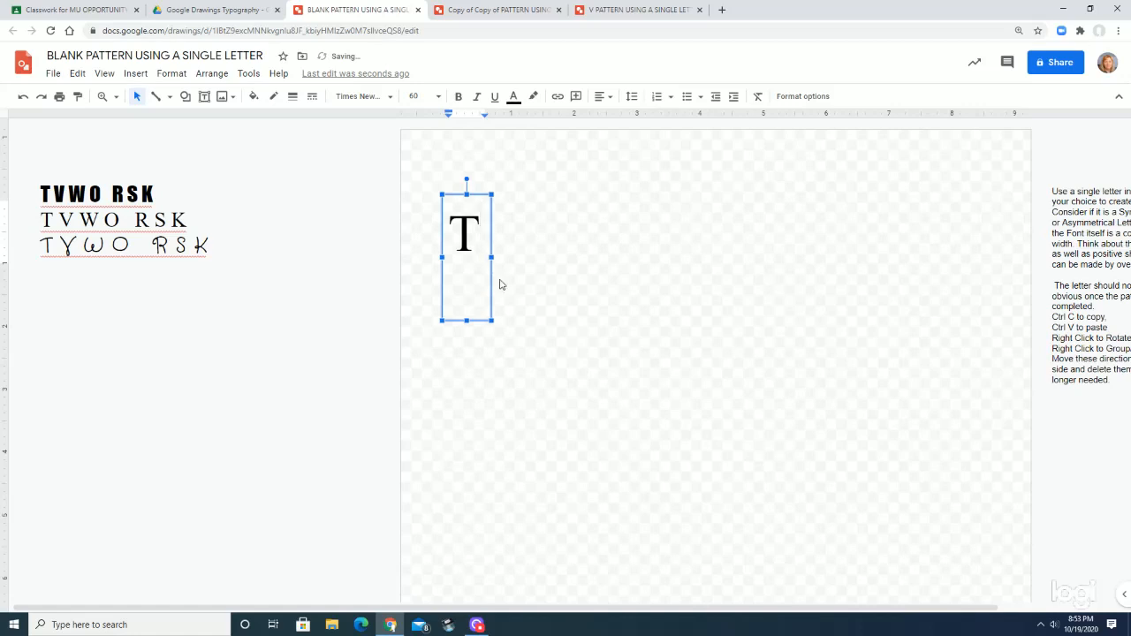
pyautogui.hotkey('ctrl', 'v')
pyautogui.hotkey('ctrl', 'v')
pyautogui.press('Return')
pyautogui.hotkey('ctrl', 'v')
# Delete the smaller pasted Ts and shrink the text box back to fit closely around the large T
pyautogui.moveTo(469, 301); pyautogui.dragTo(453, 276)
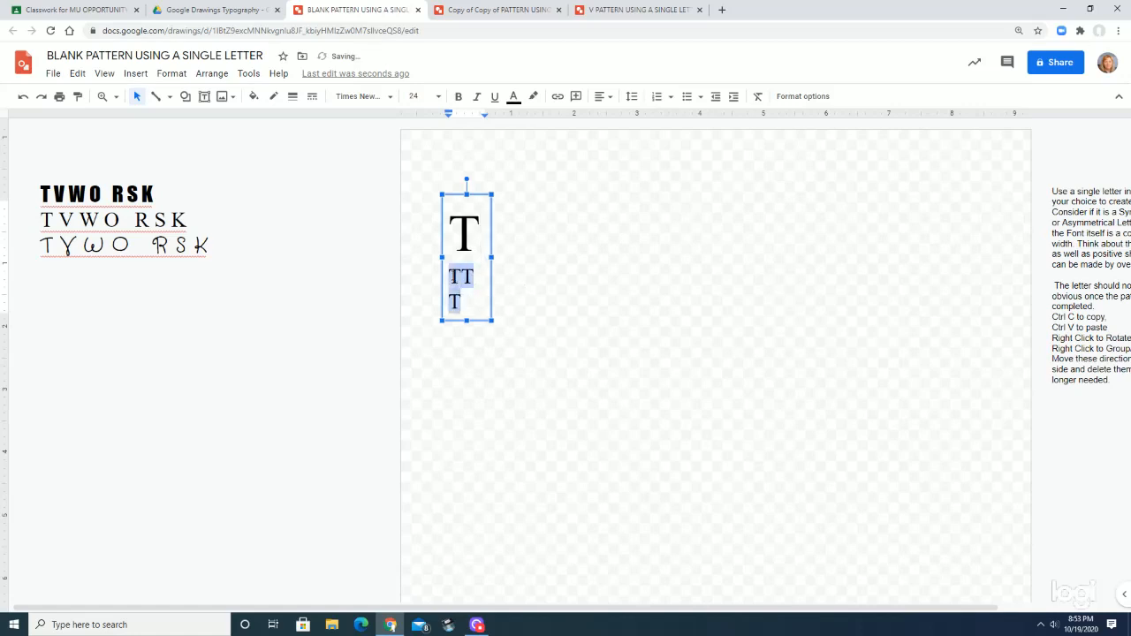
pyautogui.press('BackSpace')
pyautogui.press('BackSpace')
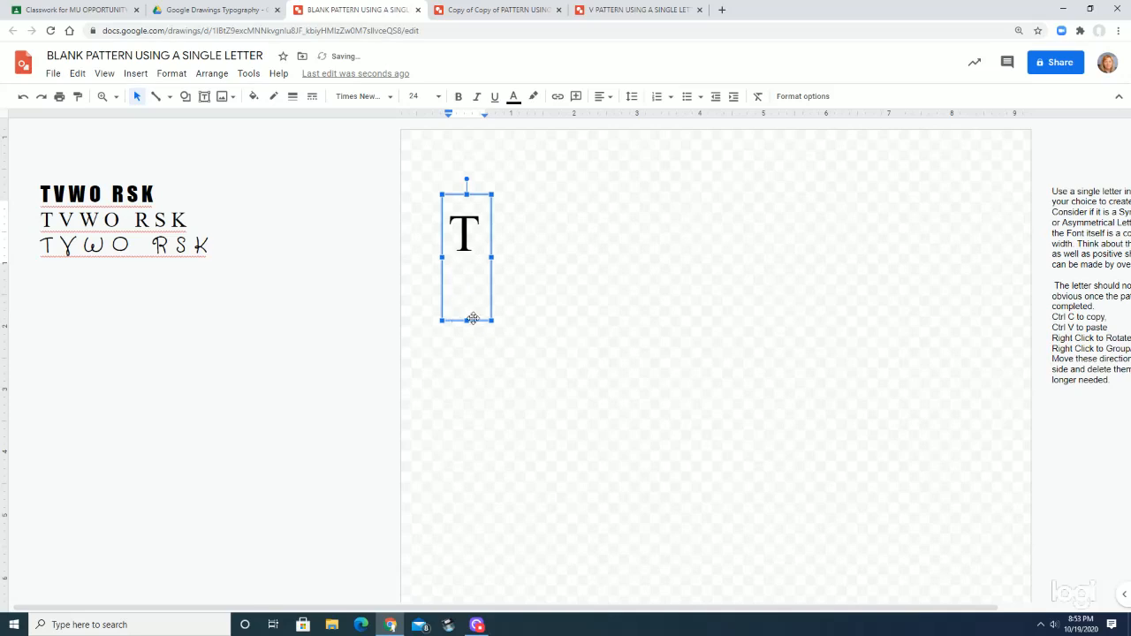
pyautogui.moveTo(467, 321); pyautogui.dragTo(465, 259)
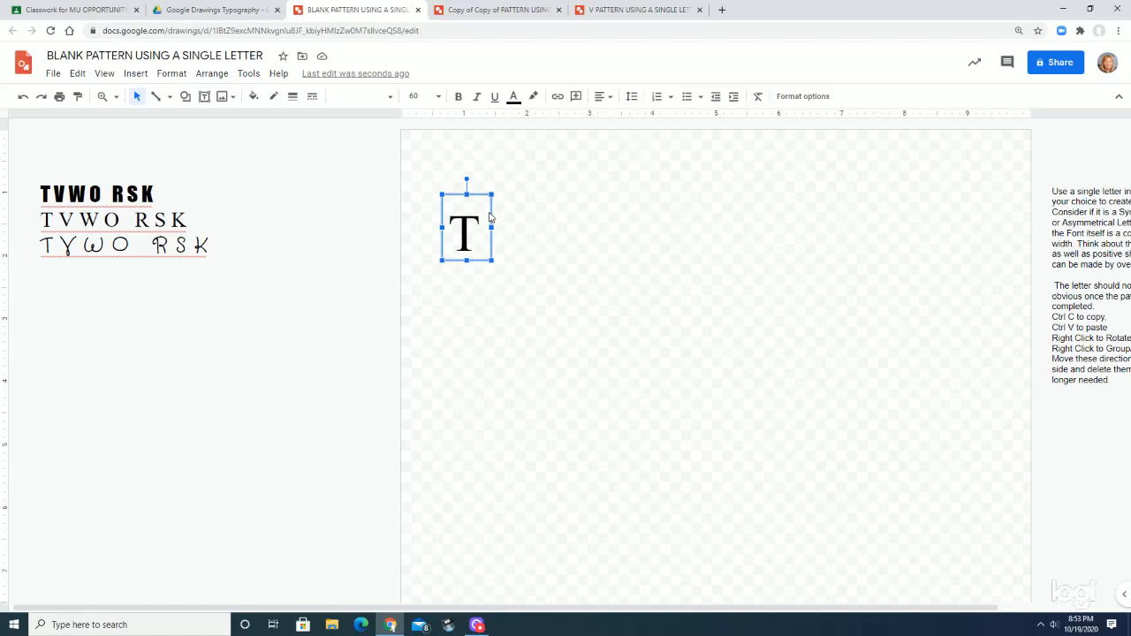
# Paste a duplicate of the T's text box, place it to the right of the original and rotate it 180 degrees
pyautogui.hotkey('ctrl', 'v')
pyautogui.moveTo(504, 225); pyautogui.dragTo(588, 246)
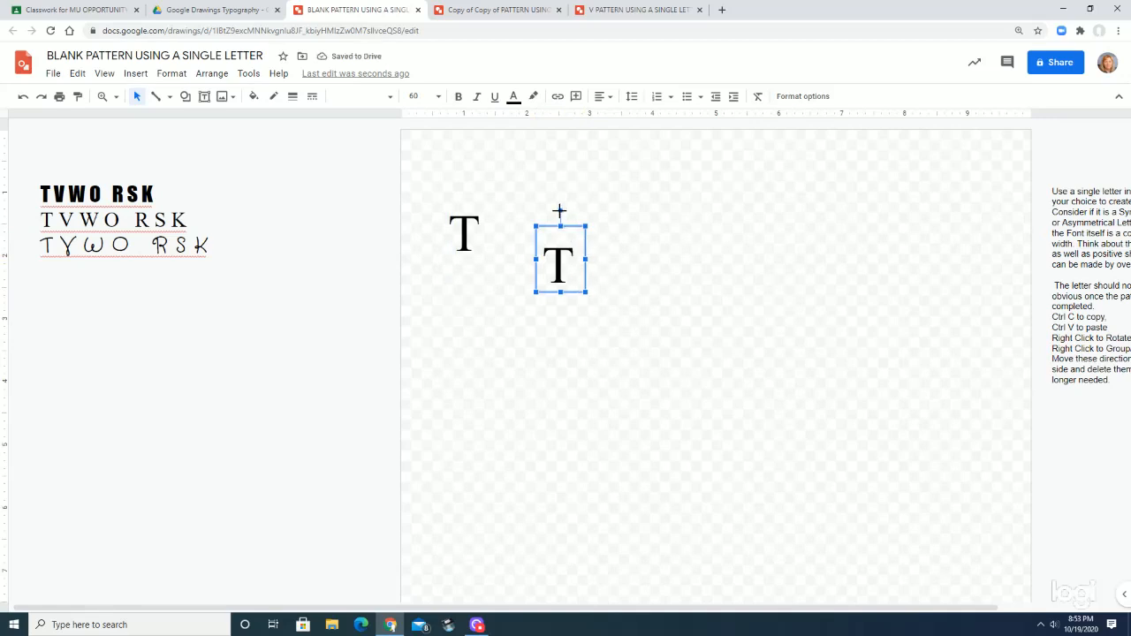
pyautogui.moveTo(560, 211); pyautogui.dragTo(560, 308)
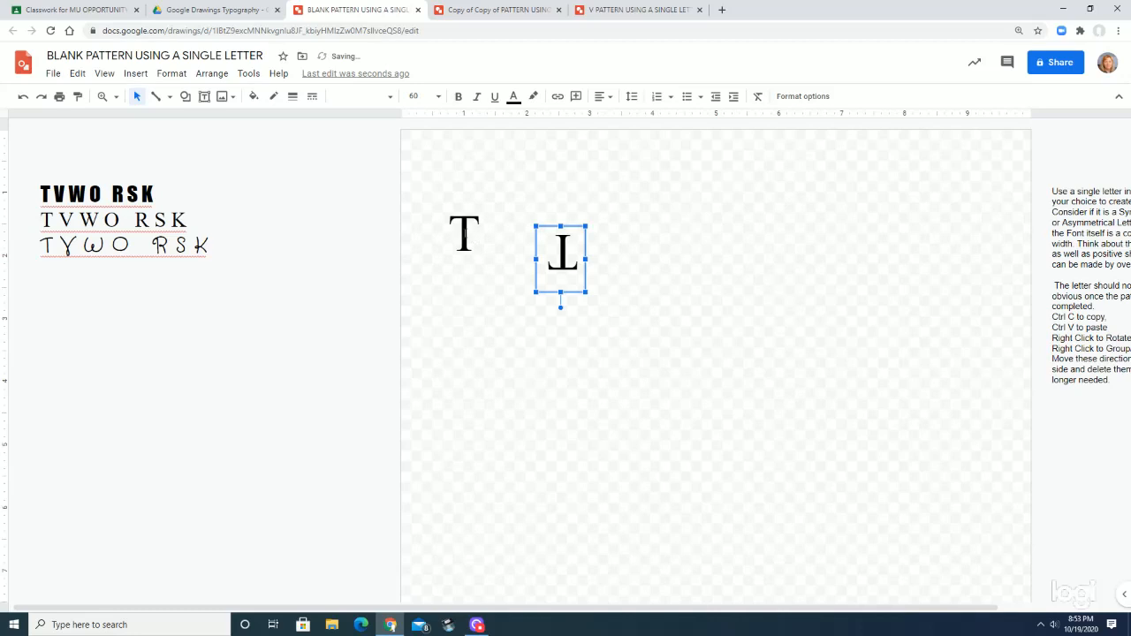
# Move the upright T above the upside-down copy and nudge it down until the two stems overlap
pyautogui.click(482, 193)
pyautogui.moveTo(481, 194); pyautogui.dragTo(581, 159)
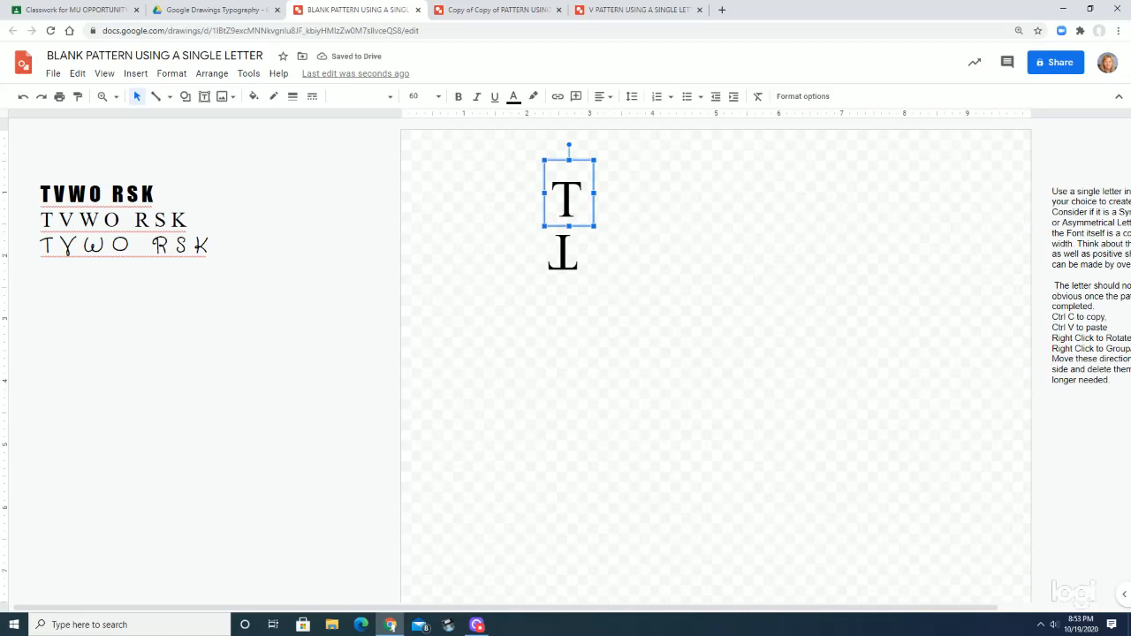
pyautogui.press('Left')
pyautogui.press('Down')
pyautogui.press('Down')
pyautogui.press('Down')
pyautogui.press('Down')
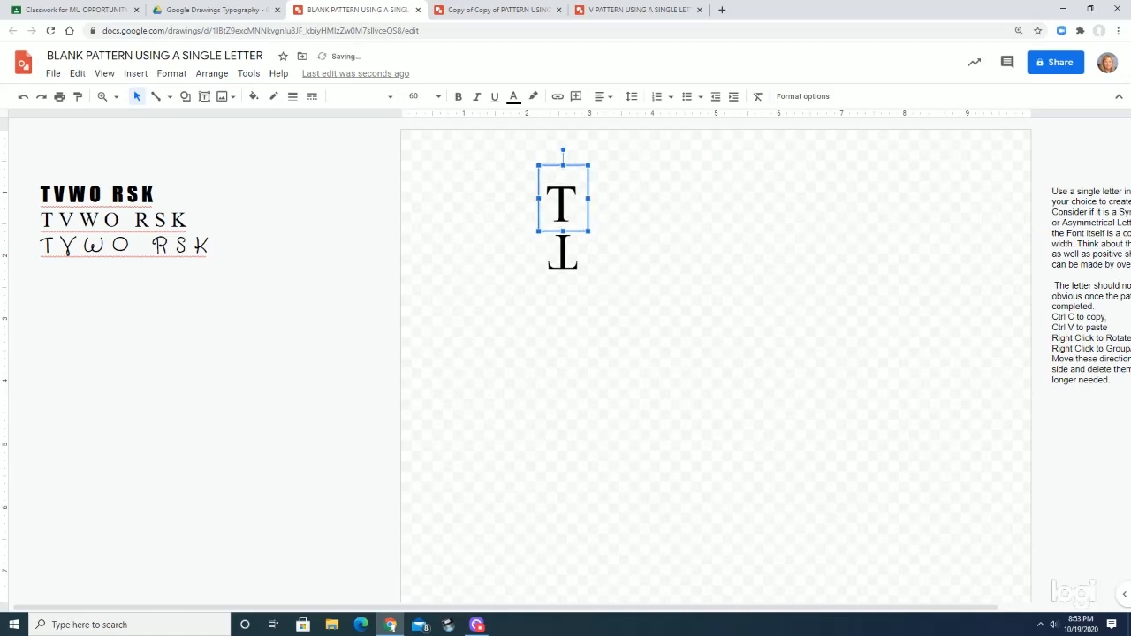
pyautogui.press('Right')
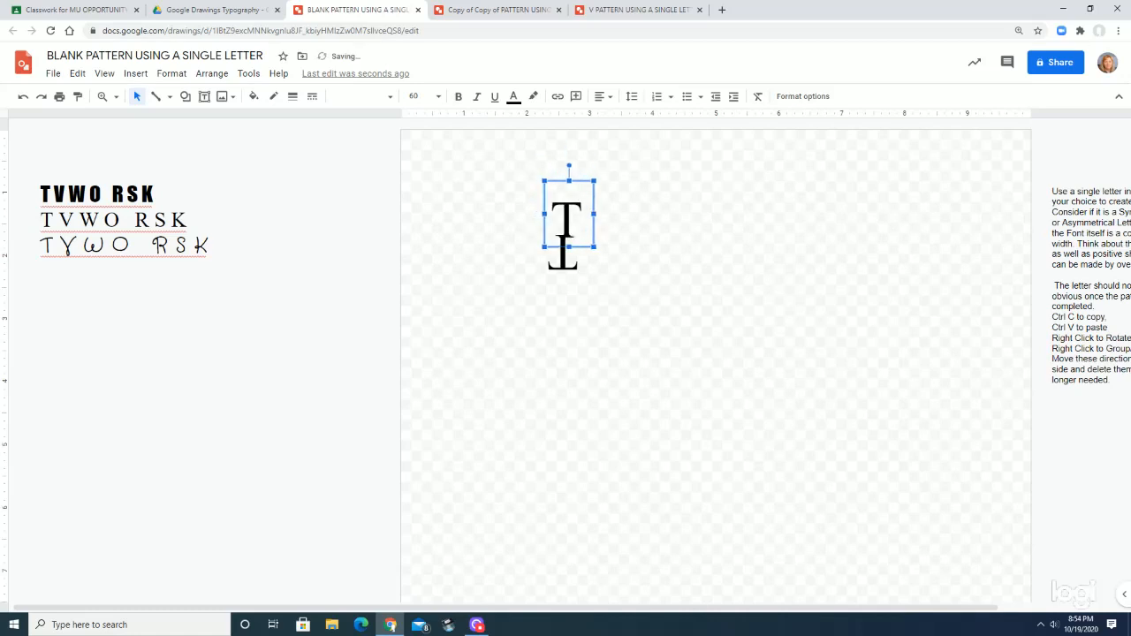
pyautogui.press('Left')
pyautogui.press('Up')
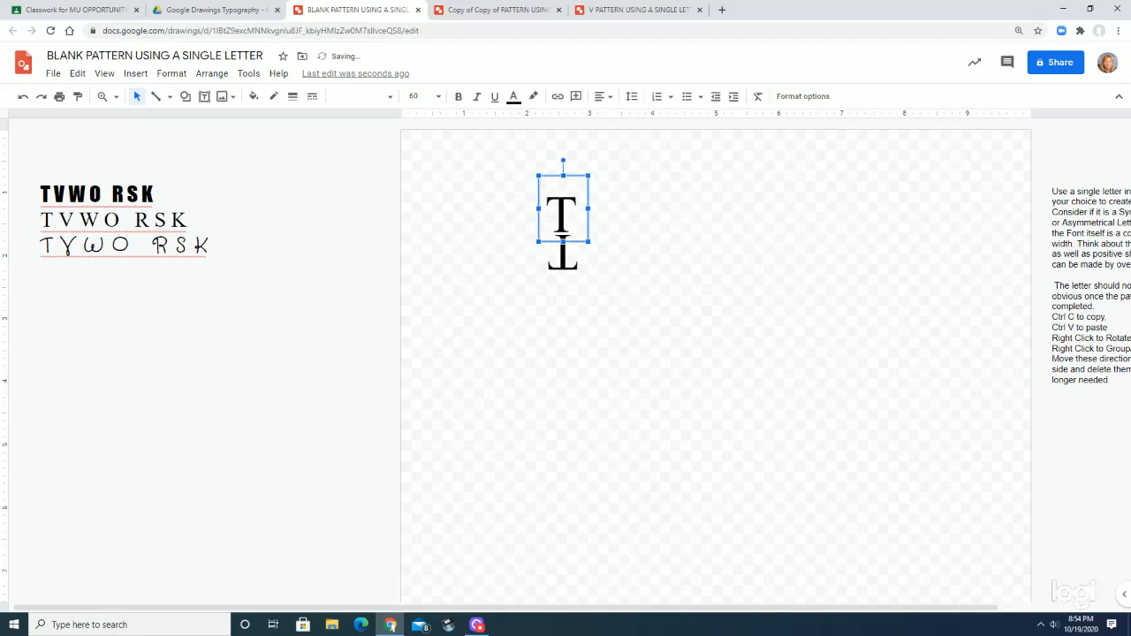
pyautogui.press('Down')
pyautogui.press('Right')
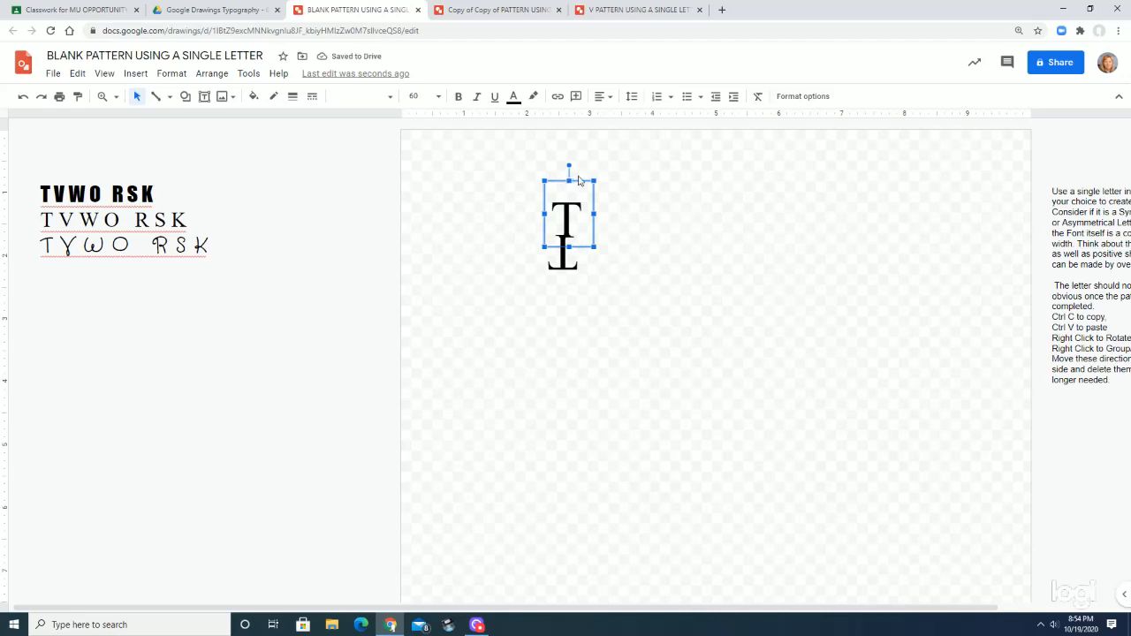
# Adjust the upright T's position over the inverted T's stem and move it up clear of the inverted letter
pyautogui.moveTo(576, 181); pyautogui.dragTo(574, 177)
pyautogui.moveTo(562, 231); pyautogui.dragTo(573, 232)
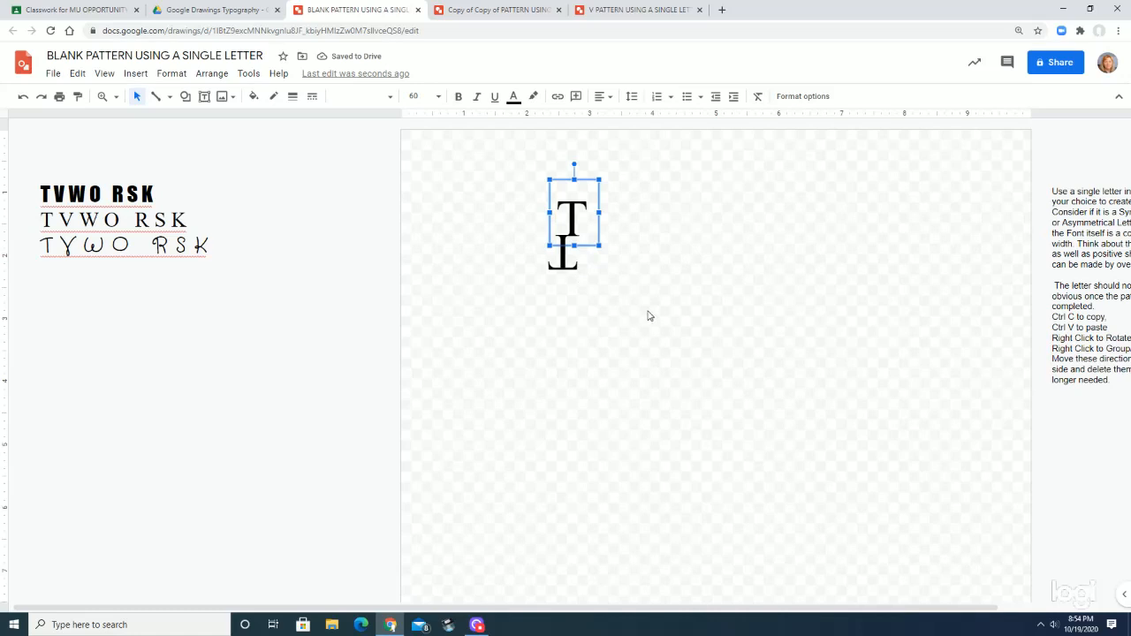
pyautogui.press('Left')
pyautogui.press('Left')
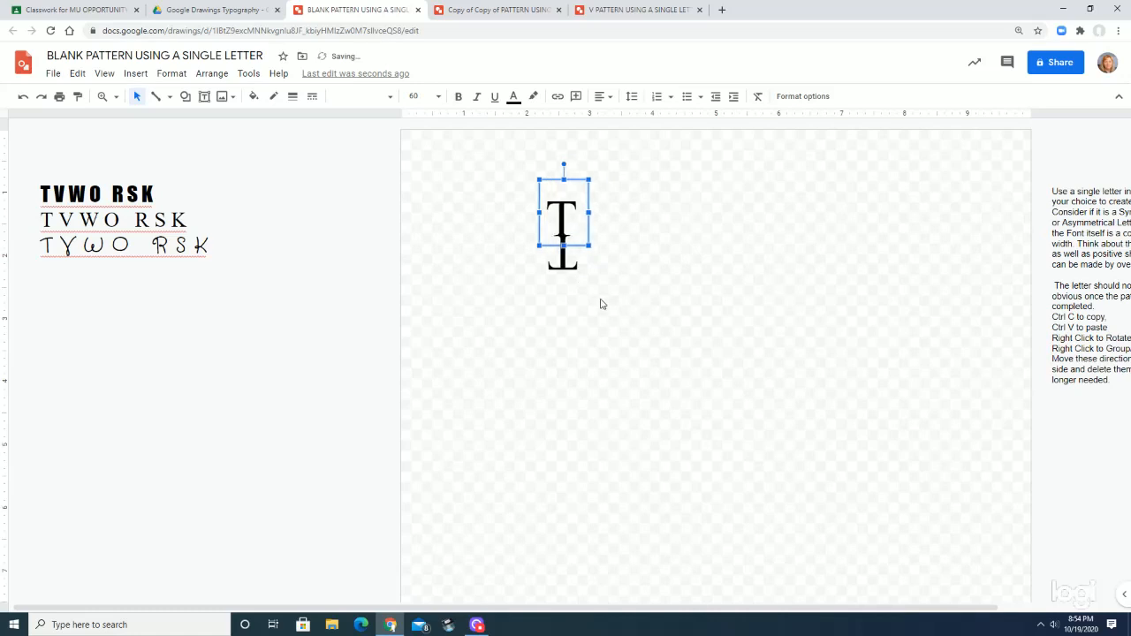
pyautogui.moveTo(573, 178); pyautogui.dragTo(571, 155)
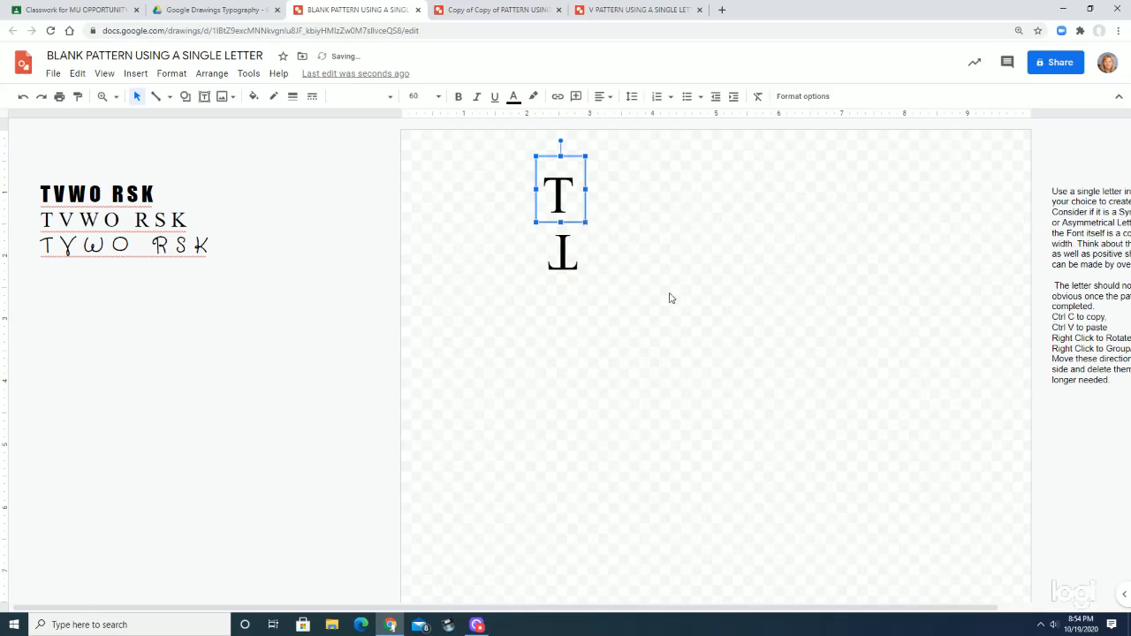
# Select both the upright and inverted Ts and align their text boxes to a common horizontal center
pyautogui.click(515, 147)
pyautogui.moveTo(526, 146); pyautogui.dragTo(594, 291)
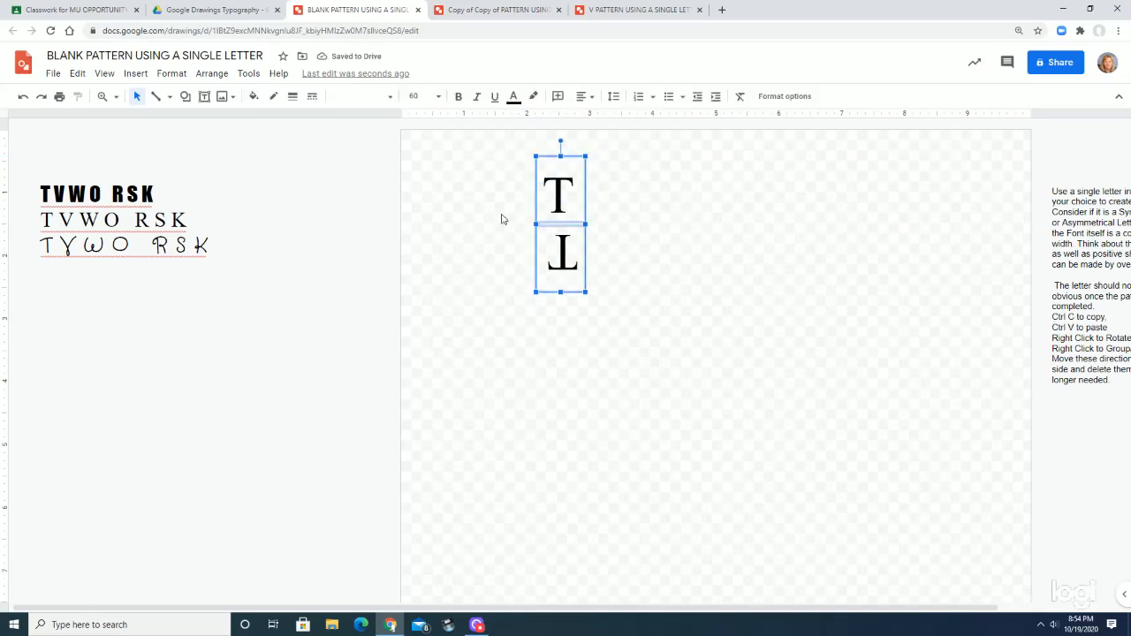
pyautogui.click(212, 75)
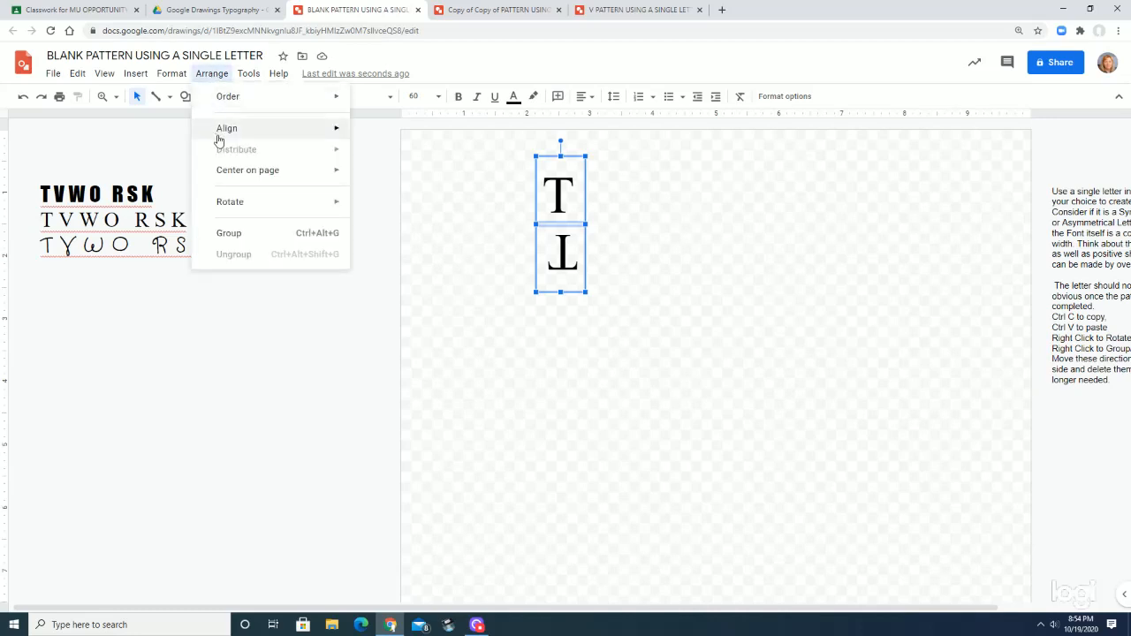
pyautogui.moveTo(222, 134)
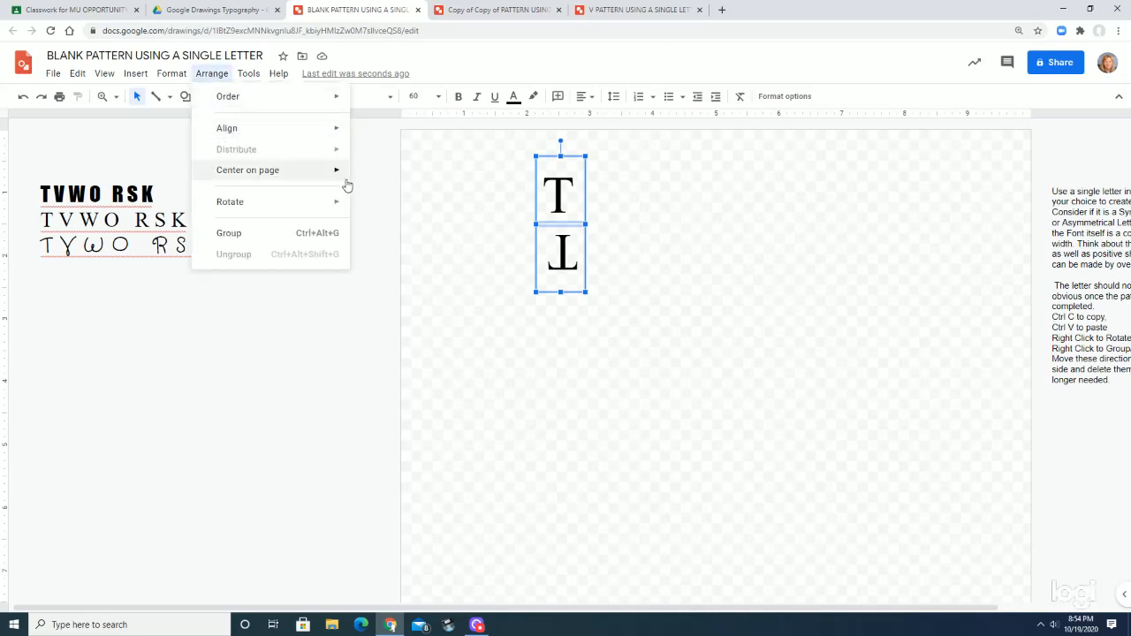
pyautogui.moveTo(341, 131)
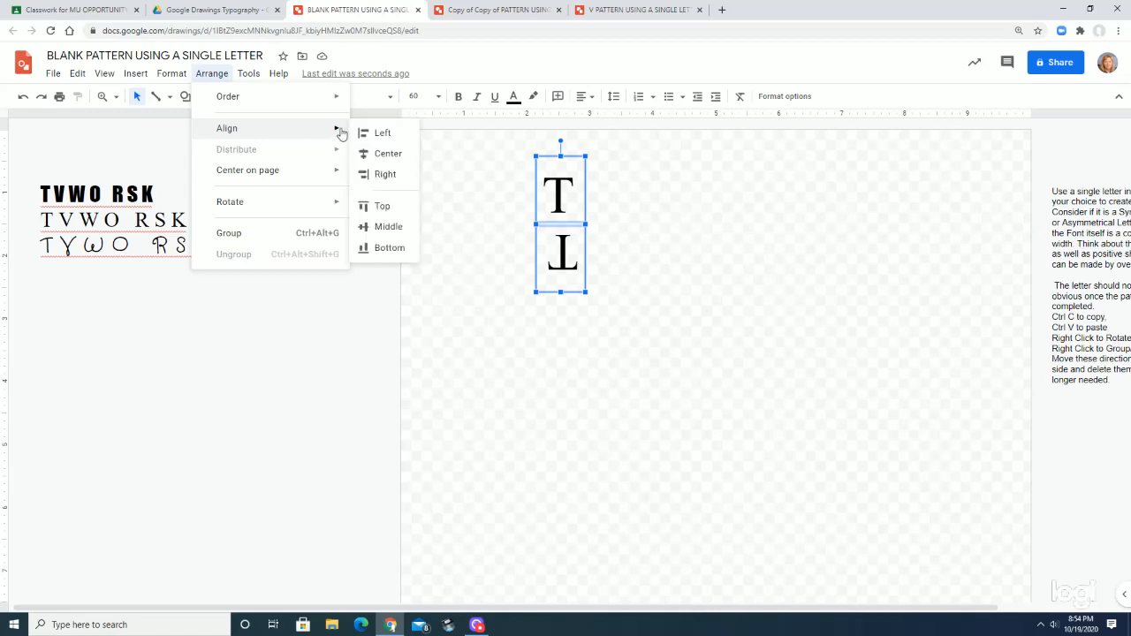
pyautogui.click(386, 155)
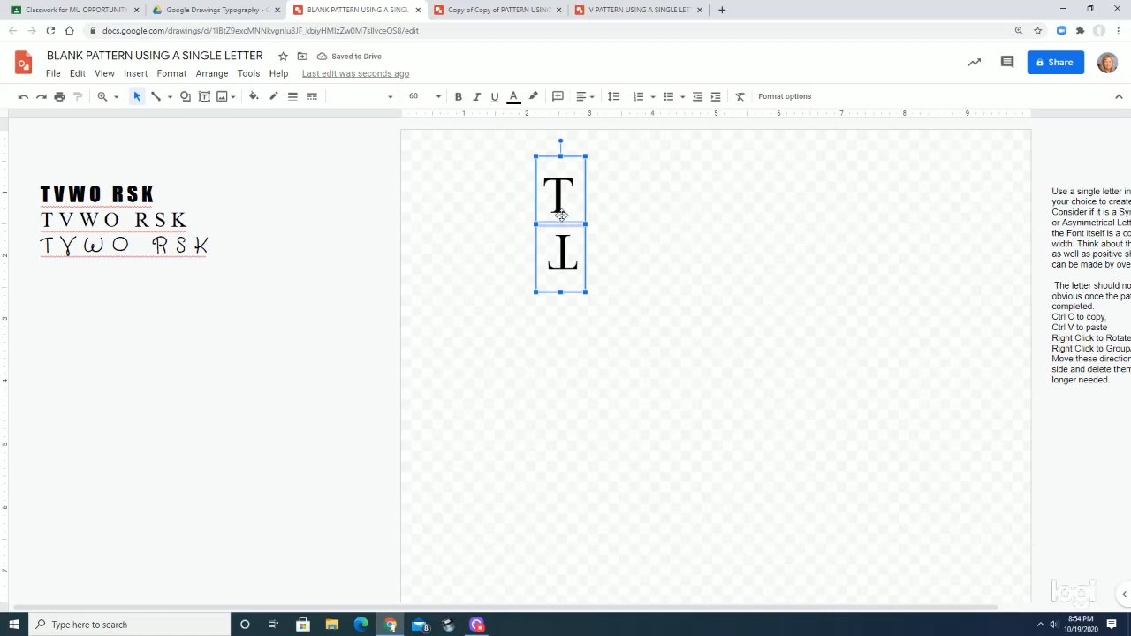
# Try aligning both T text boxes to their vertical middle and undo the alignment
pyautogui.click(216, 75)
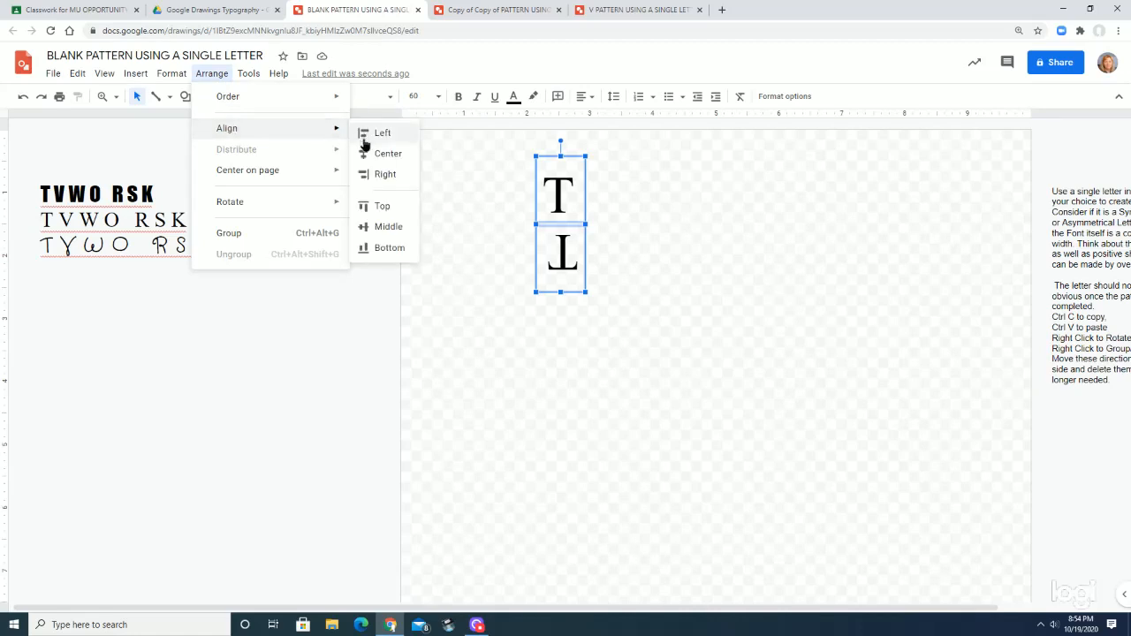
pyautogui.click(378, 227)
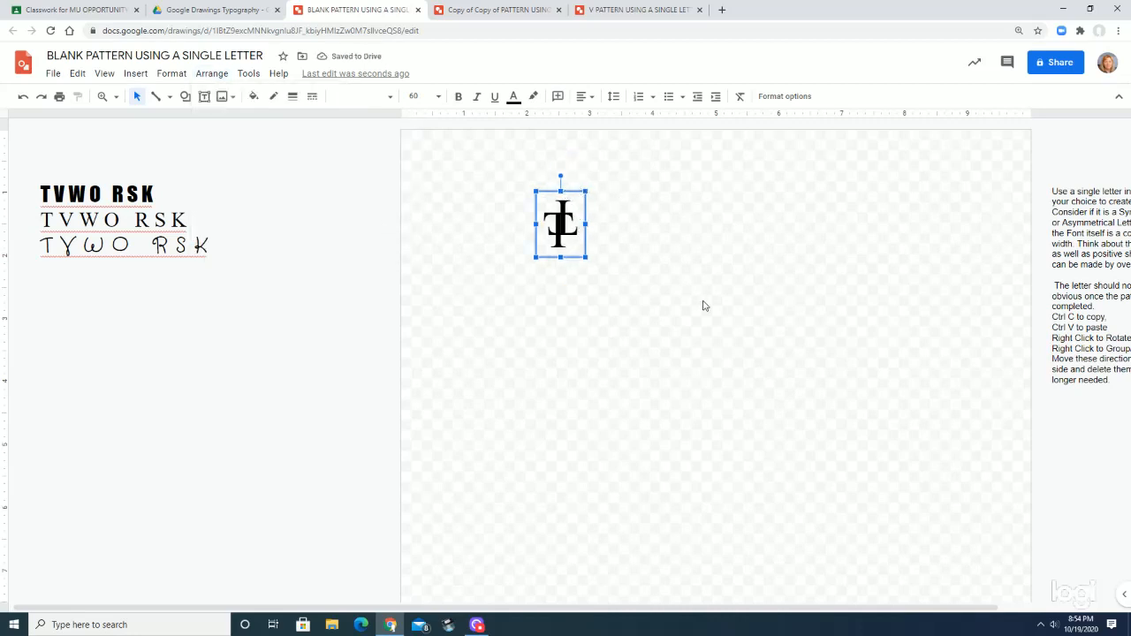
pyautogui.hotkey('ctrl', 'z')
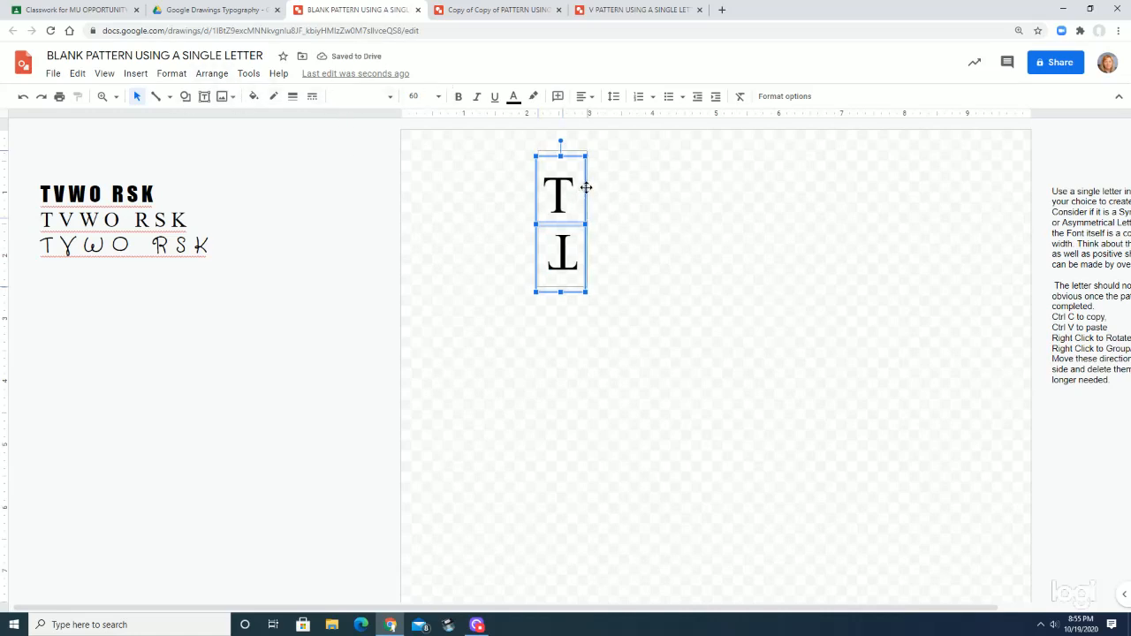
# Shift both Ts slightly upward and move only the inverted T slightly left to line it up under the upright T
pyautogui.moveTo(584, 193); pyautogui.dragTo(584, 188)
pyautogui.click(631, 281)
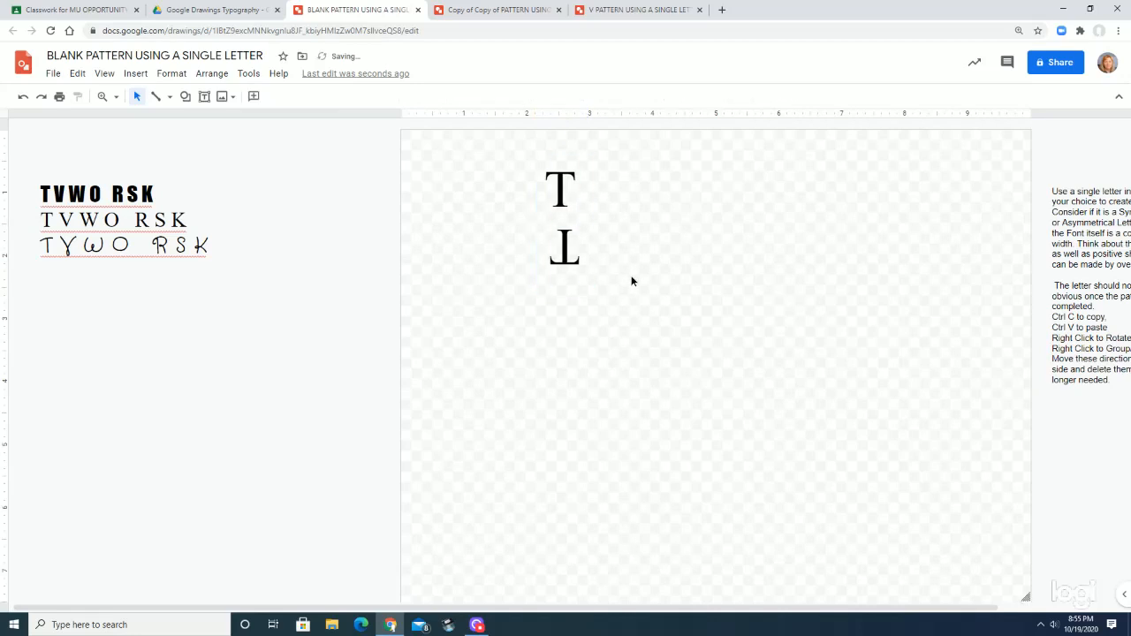
pyautogui.click(569, 259)
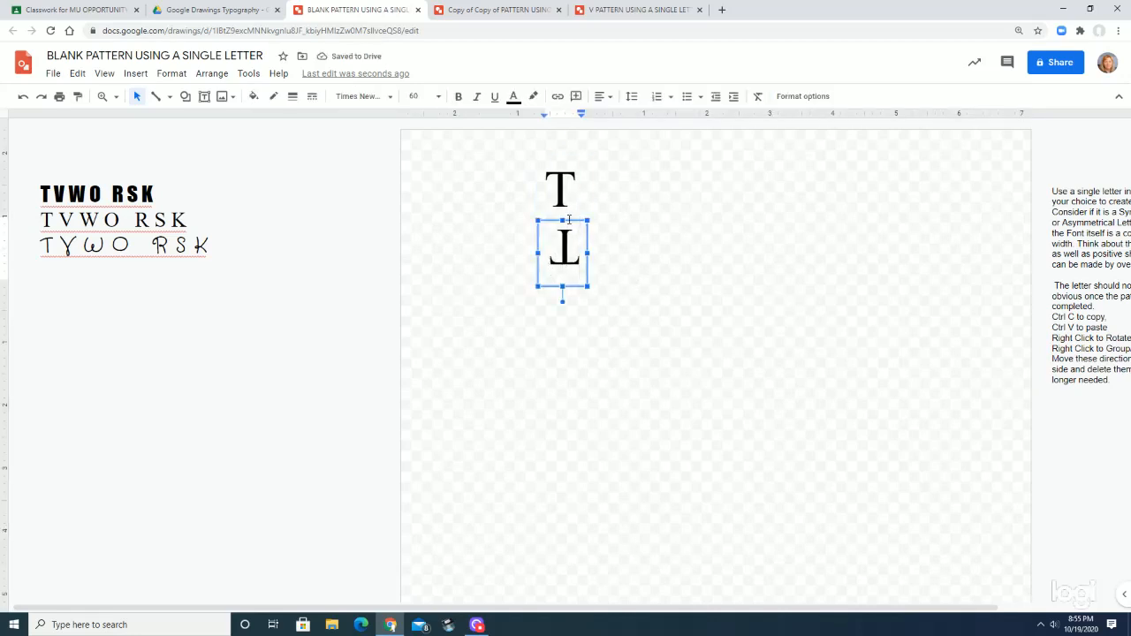
pyautogui.moveTo(543, 219); pyautogui.dragTo(540, 219)
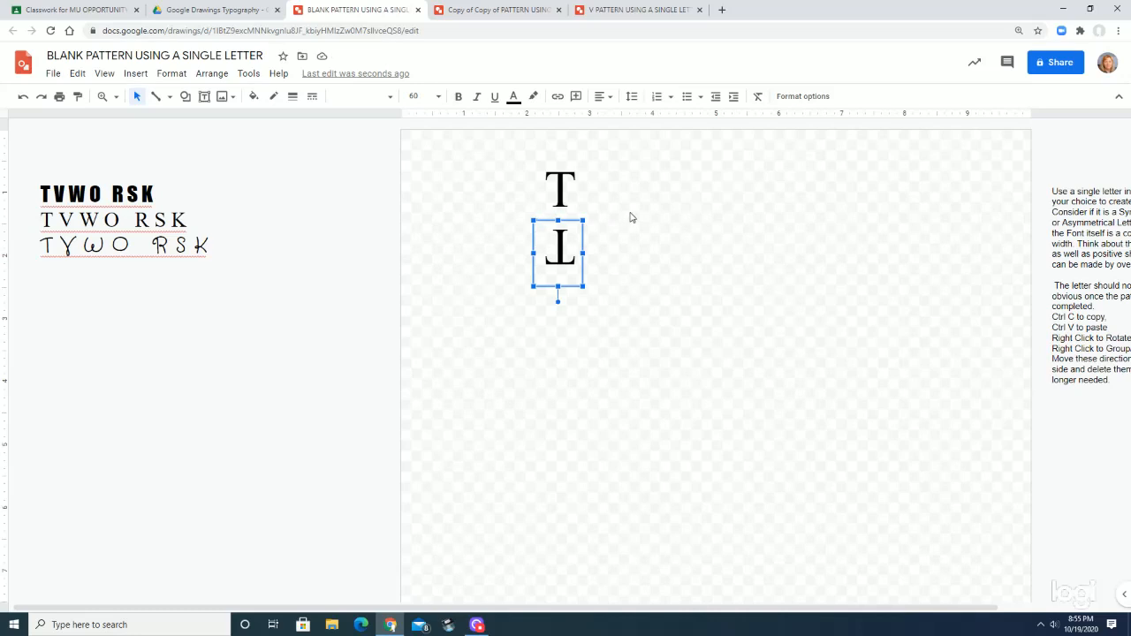
# Paste two copies of the inverted T and move both to the right of the stacked pair, one slightly below the other
pyautogui.hotkey('ctrl', 'v')
pyautogui.hotkey('ctrl', 'v')
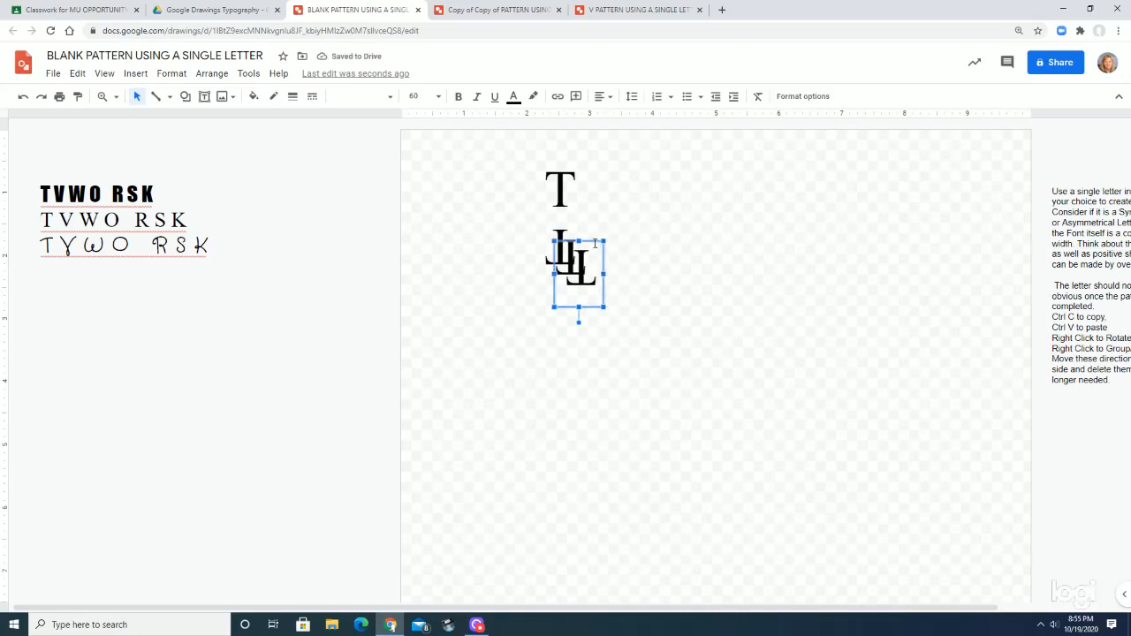
pyautogui.moveTo(589, 300); pyautogui.dragTo(610, 254)
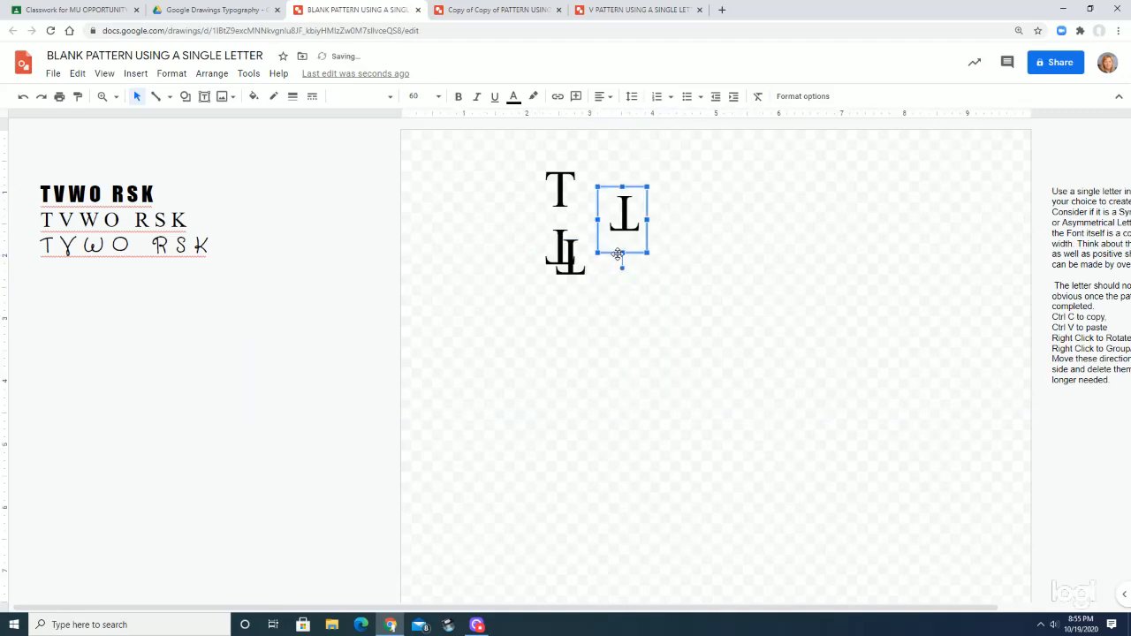
pyautogui.click(570, 278)
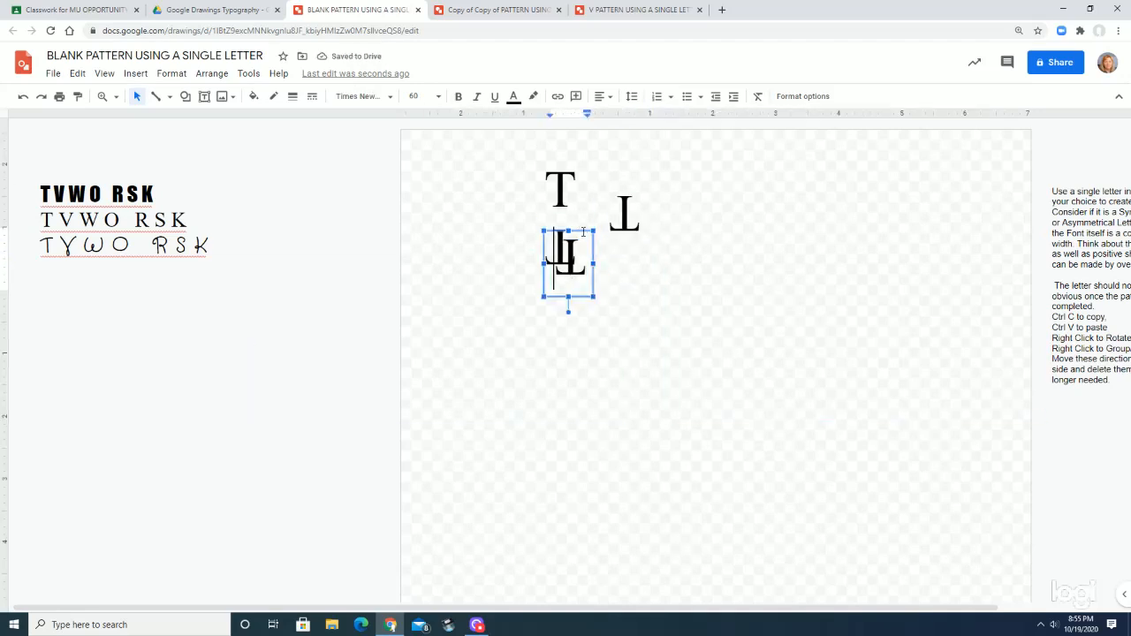
pyautogui.moveTo(593, 249); pyautogui.dragTo(655, 222)
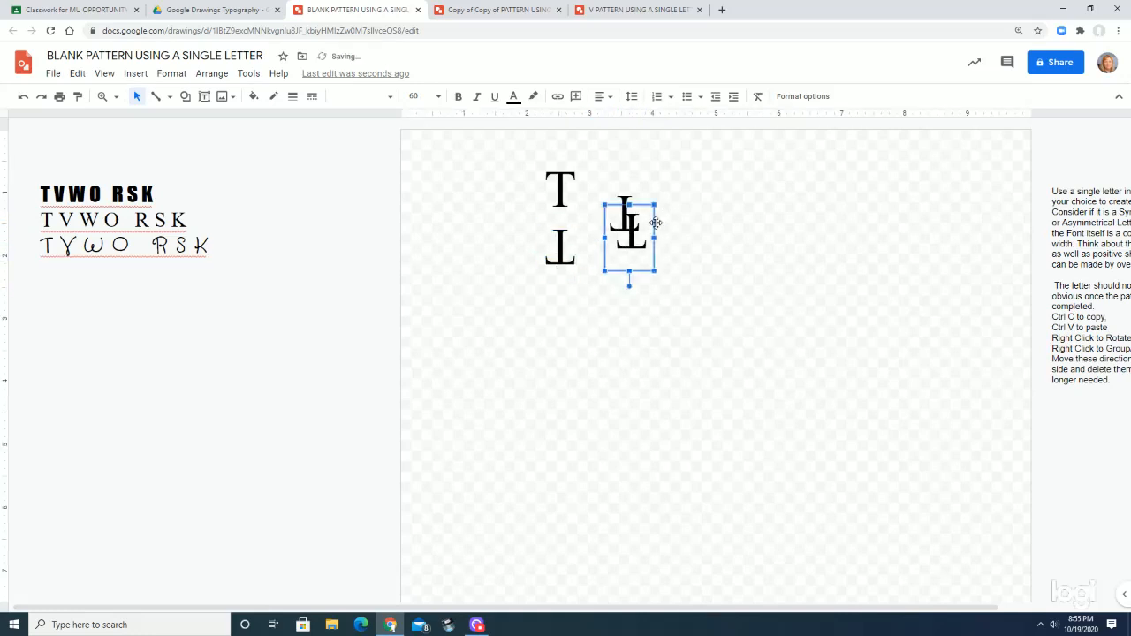
# Rotate the lower of the two new copies 180 degrees to upright, joined to the inverted T above, and select that inverted T
pyautogui.moveTo(629, 286); pyautogui.dragTo(630, 206)
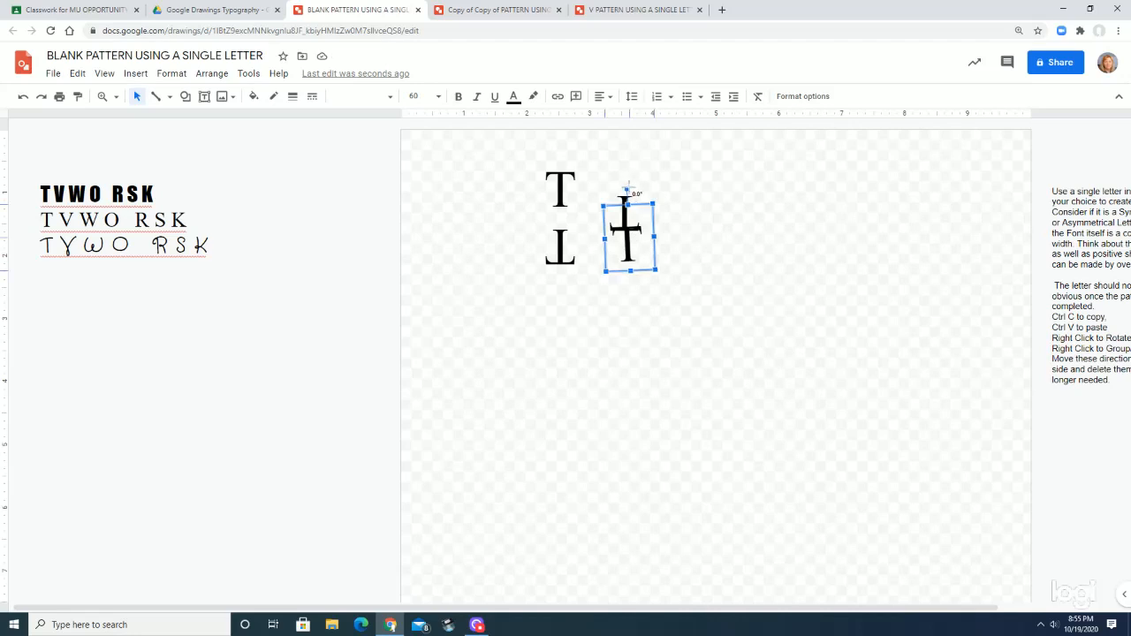
pyautogui.moveTo(627, 189); pyautogui.dragTo(636, 200)
pyautogui.click(636, 200)
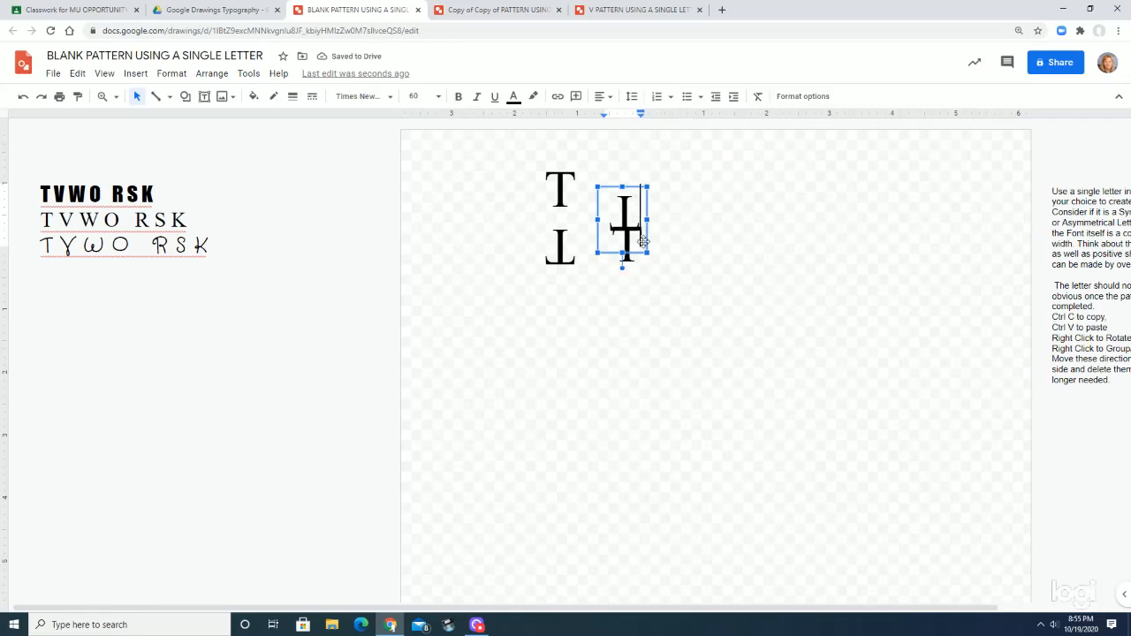
# Move the inverted T down and slightly right so its crossbar overlaps the upright T's and both stems line up
pyautogui.moveTo(634, 253); pyautogui.dragTo(640, 258)
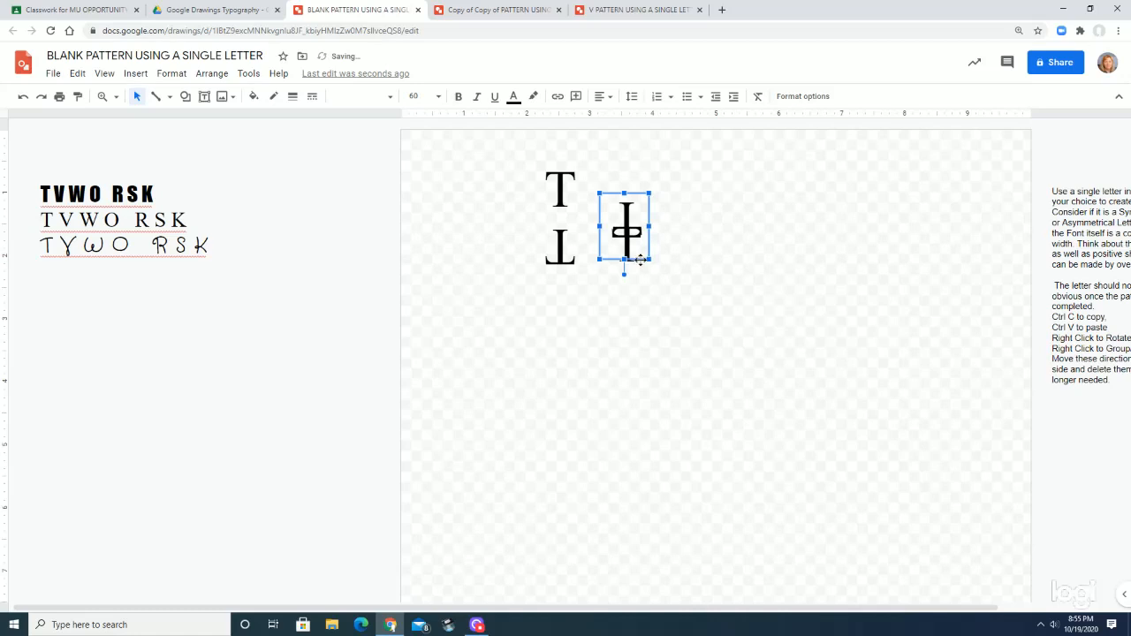
pyautogui.moveTo(641, 260); pyautogui.dragTo(642, 260)
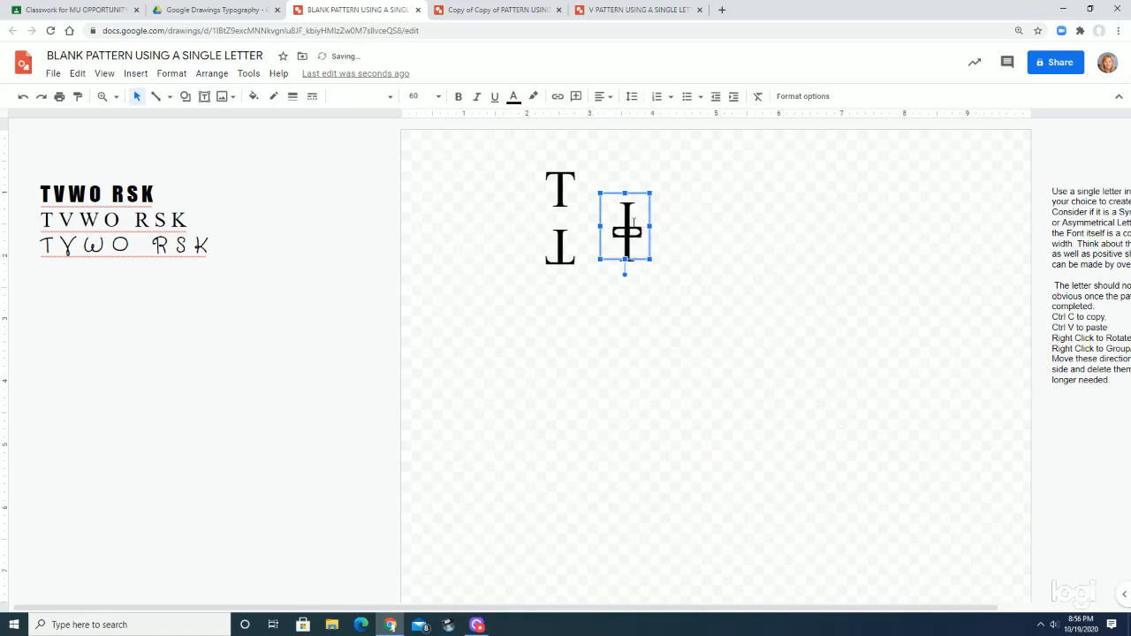
pyautogui.click(653, 349)
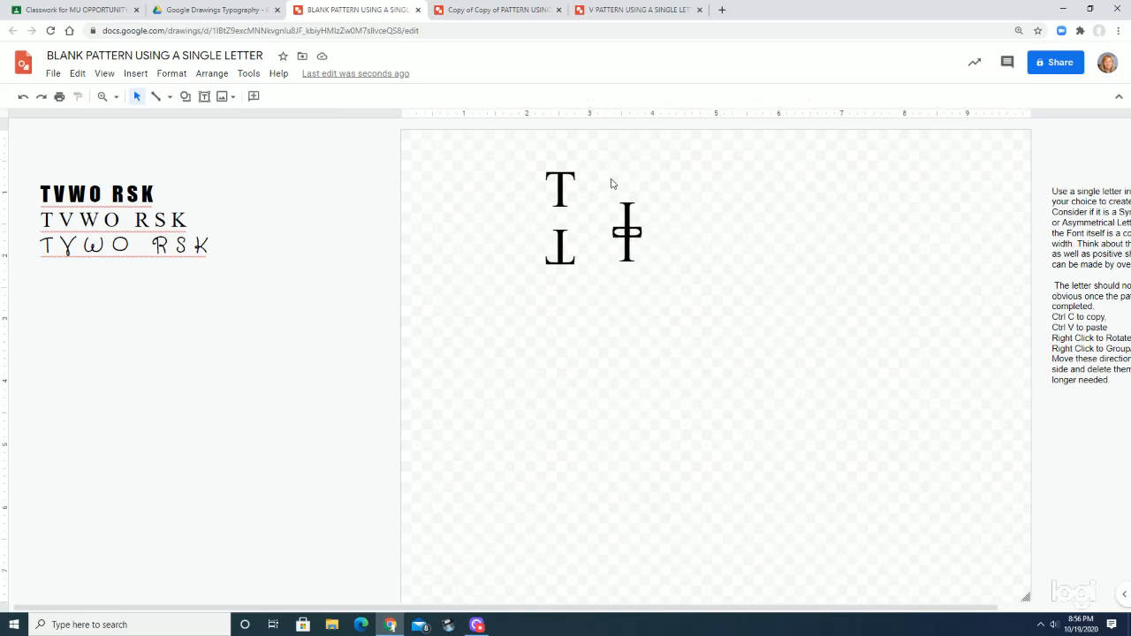
# Group the two overlapping Ts and move the group horizontally to the far right of the canvas
pyautogui.moveTo(607, 182); pyautogui.dragTo(662, 292)
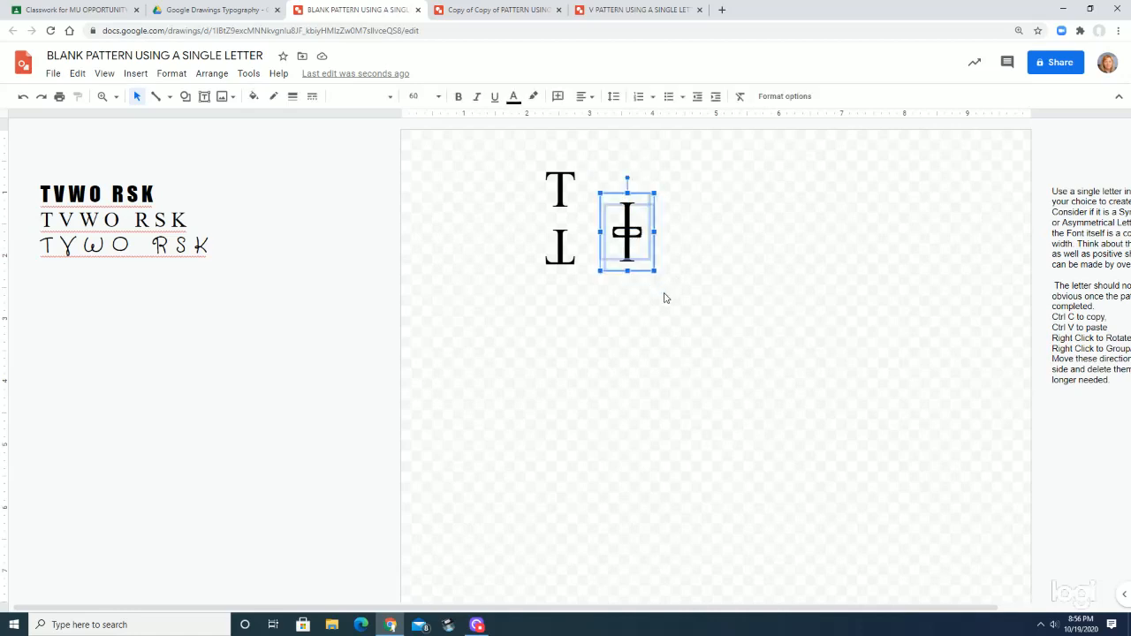
pyautogui.rightClick(629, 246)
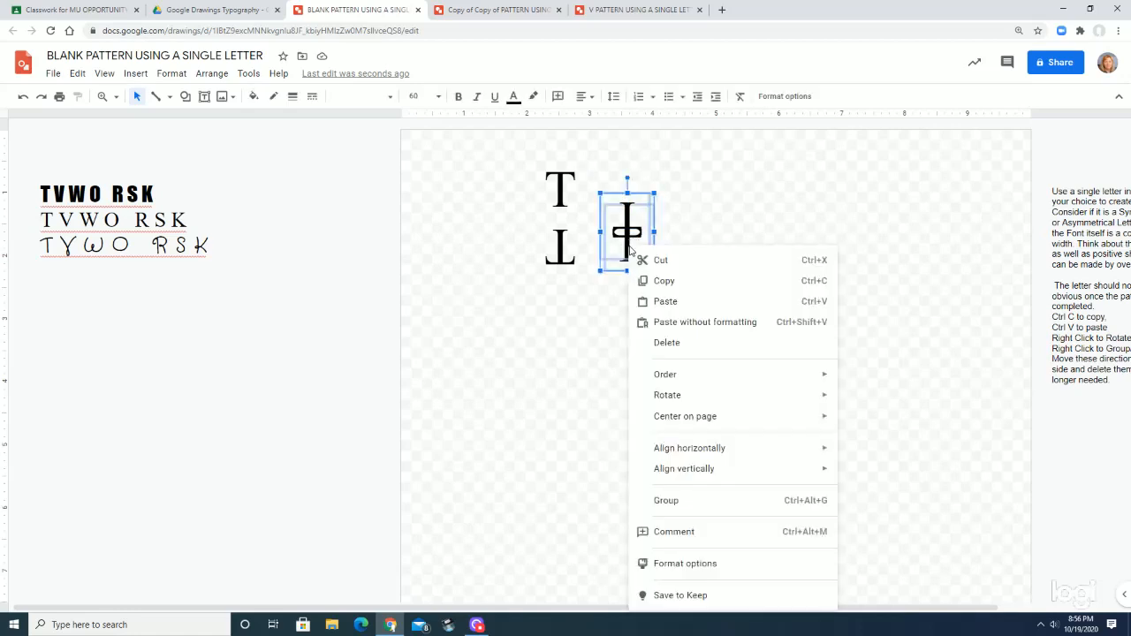
pyautogui.click(668, 502)
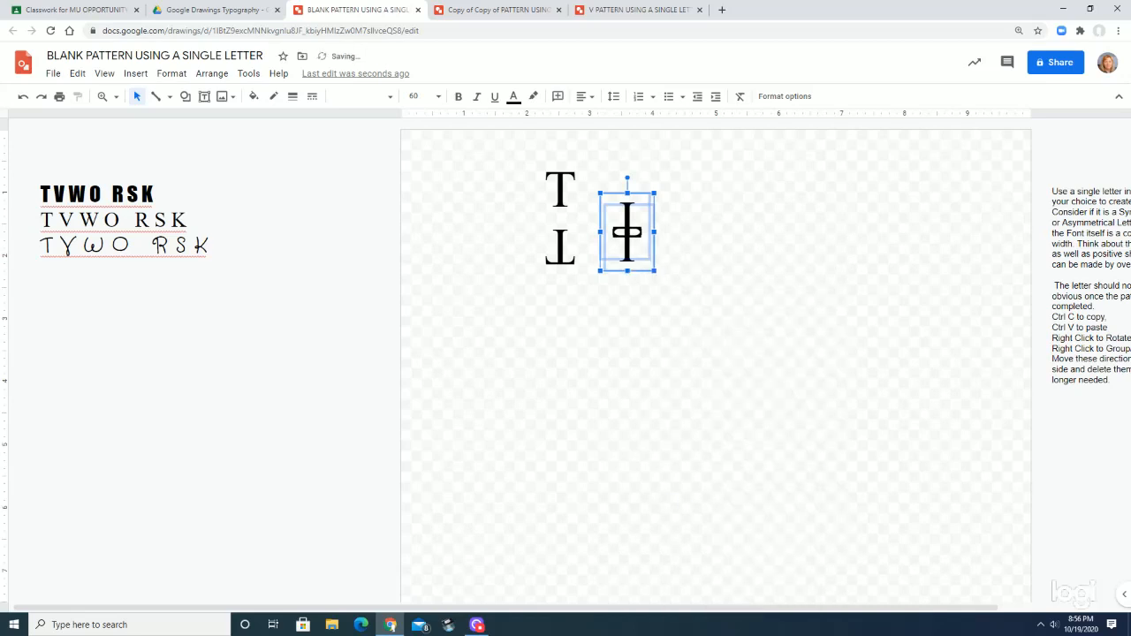
pyautogui.press('Right')
pyautogui.press('Right')
pyautogui.press('Right')
pyautogui.press('Right')
pyautogui.press('Right')
pyautogui.press('Right')
pyautogui.press('Right')
pyautogui.press('Right')
pyautogui.press('Right')
pyautogui.press('Right')
pyautogui.press('Right')
pyautogui.press('Right')
pyautogui.press('Right')
pyautogui.press('Right')
pyautogui.press('Right')
pyautogui.press('Right')
pyautogui.press('Right')
pyautogui.press('Right')
pyautogui.press('Right')
pyautogui.press('Right')
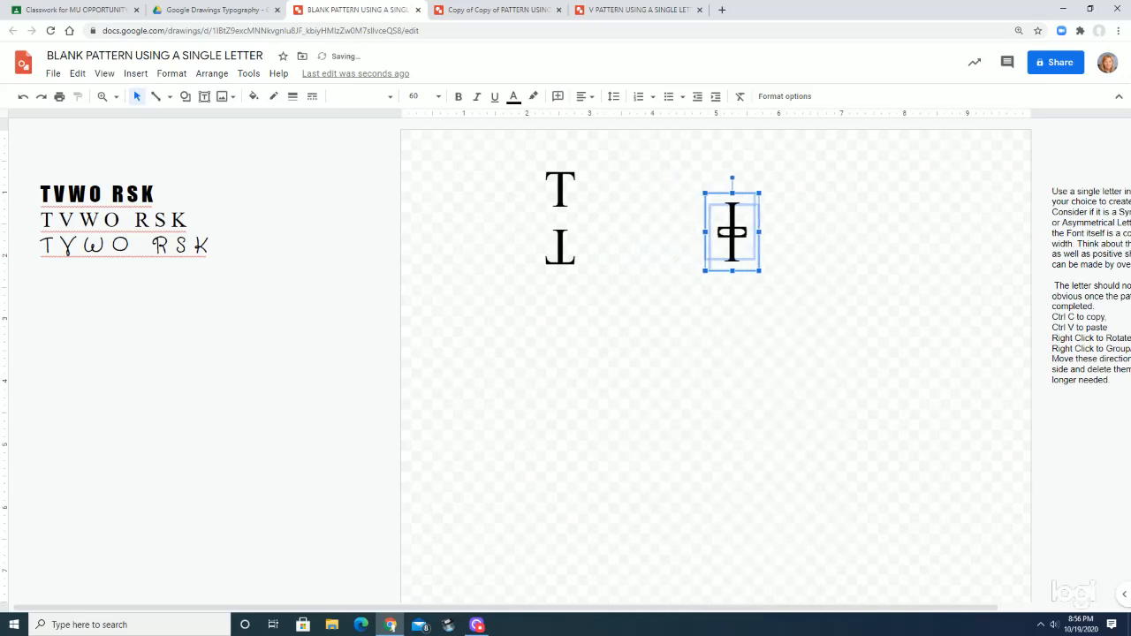
pyautogui.press('Right')
pyautogui.press('Right')
pyautogui.press('Right')
pyautogui.press('Right')
pyautogui.press('Right')
pyautogui.press('Right')
pyautogui.press('Right')
pyautogui.press('Right')
pyautogui.press('Right')
pyautogui.press('Right')
pyautogui.press('Right')
pyautogui.press('Right')
pyautogui.press('Right')
pyautogui.press('Right')
pyautogui.press('Right')
pyautogui.press('Right')
pyautogui.press('Right')
pyautogui.press('Right')
pyautogui.press('Right')
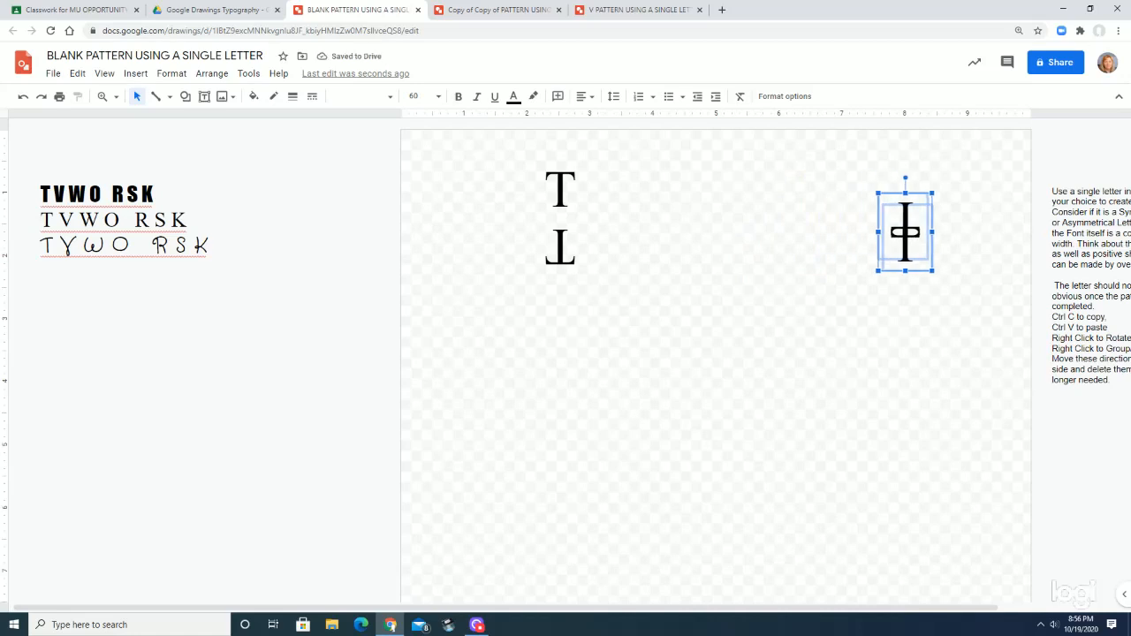
# Duplicate the upright T, rotate the copy 90 degrees clockwise, and place it to the right of the gap between the stacked Ts
pyautogui.click(562, 181)
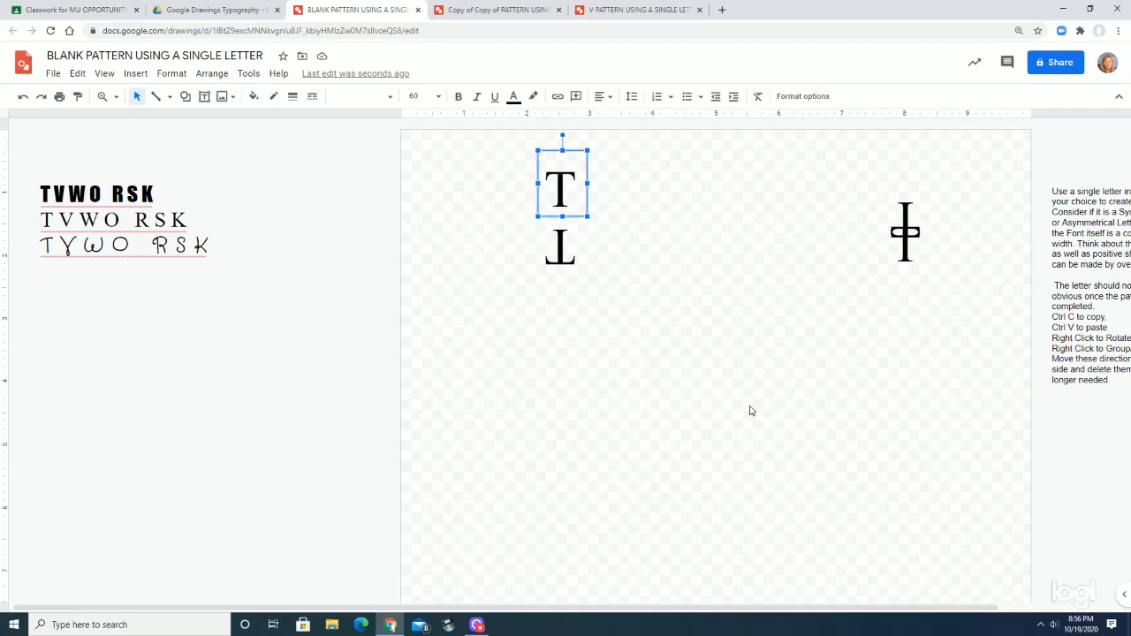
pyautogui.hotkey('ctrl', 'v')
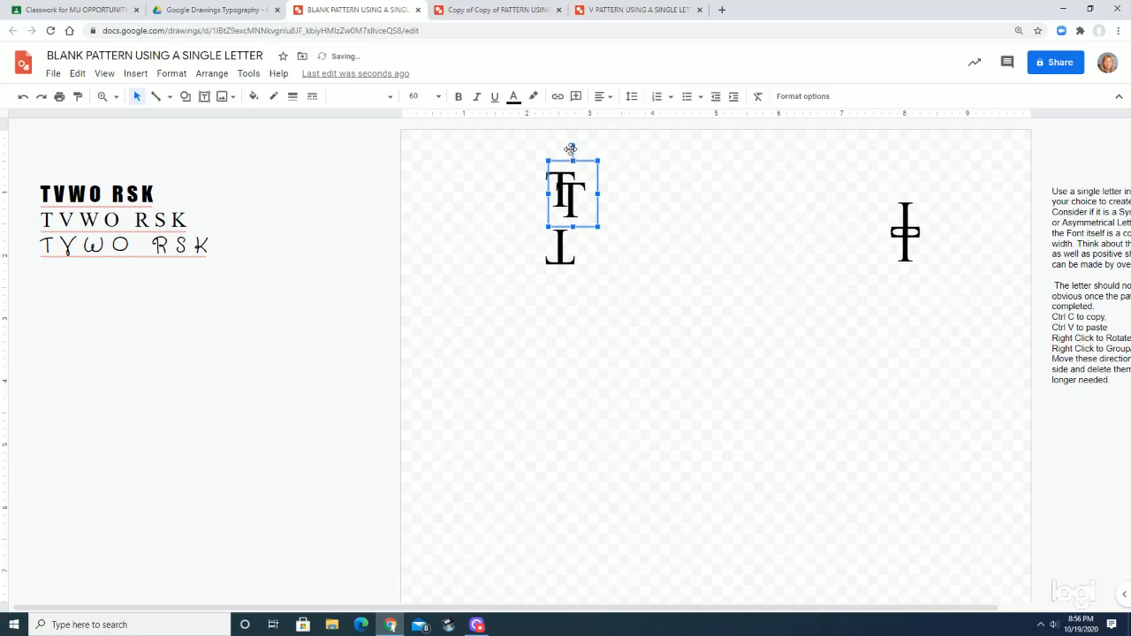
pyautogui.moveTo(571, 145); pyautogui.dragTo(603, 185)
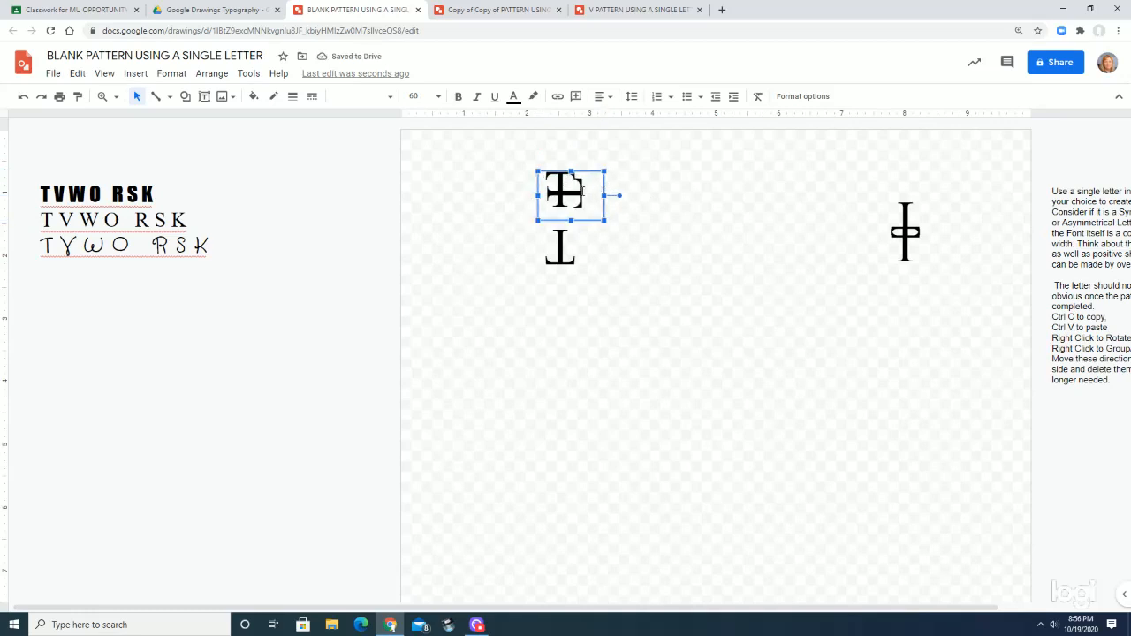
pyautogui.moveTo(604, 184); pyautogui.dragTo(635, 215)
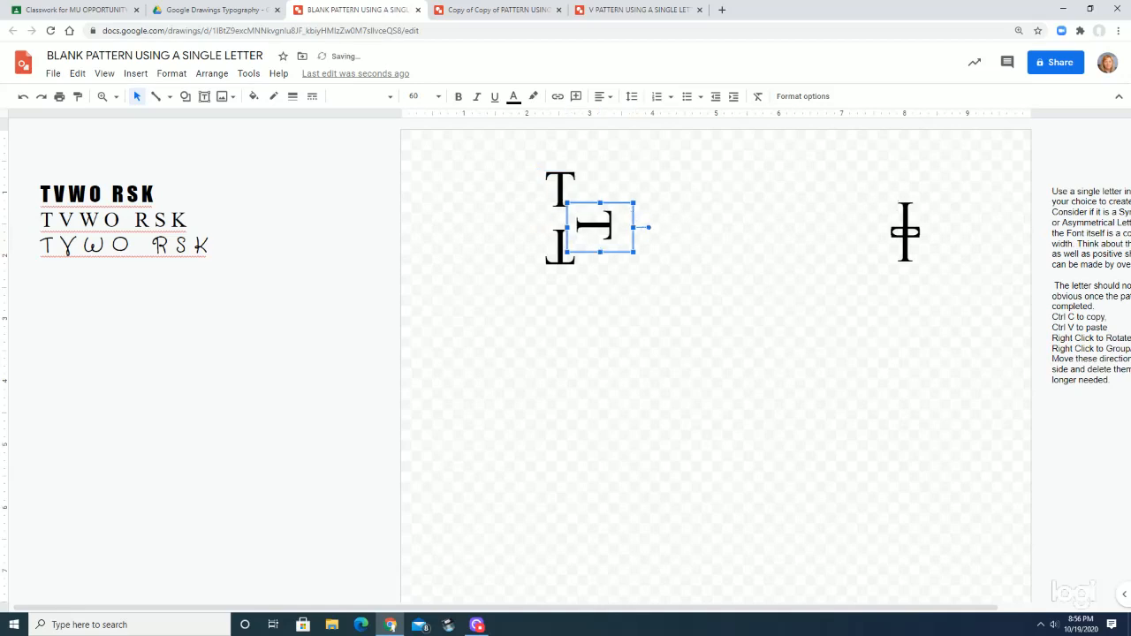
pyautogui.press('Up')
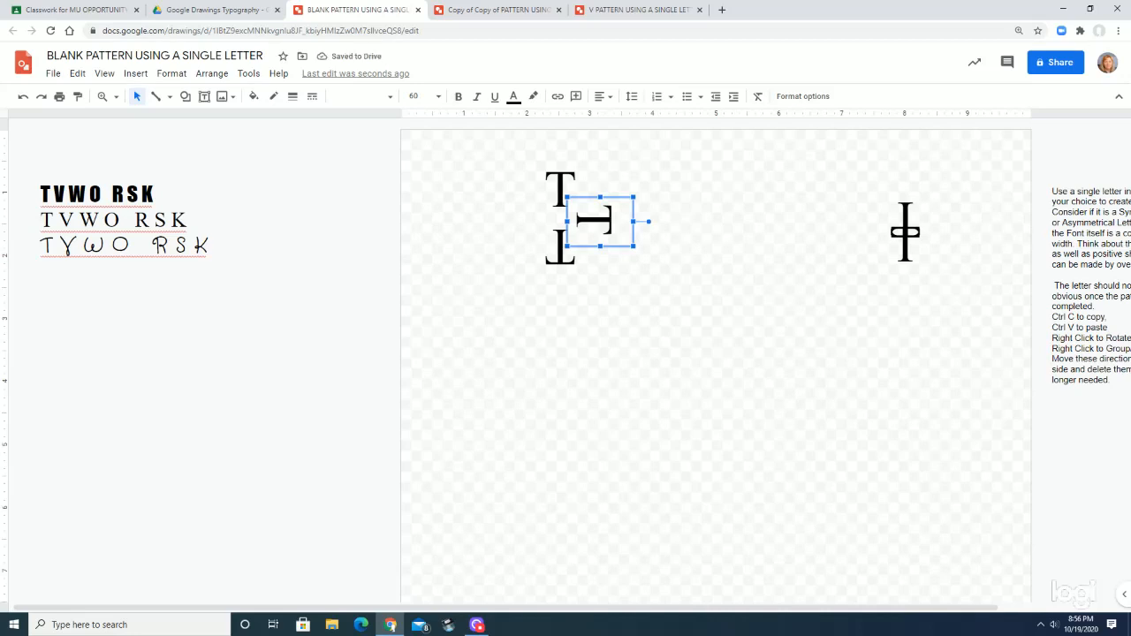
# Duplicate the sideways T, rotate the copy 180 degrees, and place it opposite on the left of the stacked pair
pyautogui.hotkey('ctrl', 'v')
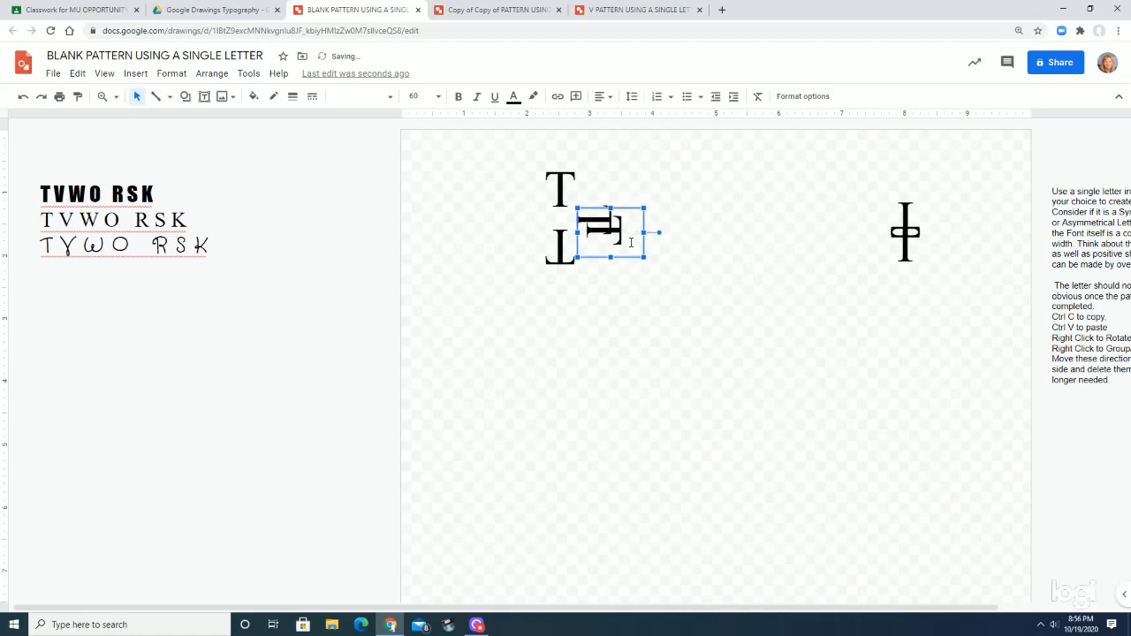
pyautogui.moveTo(659, 233); pyautogui.dragTo(511, 230)
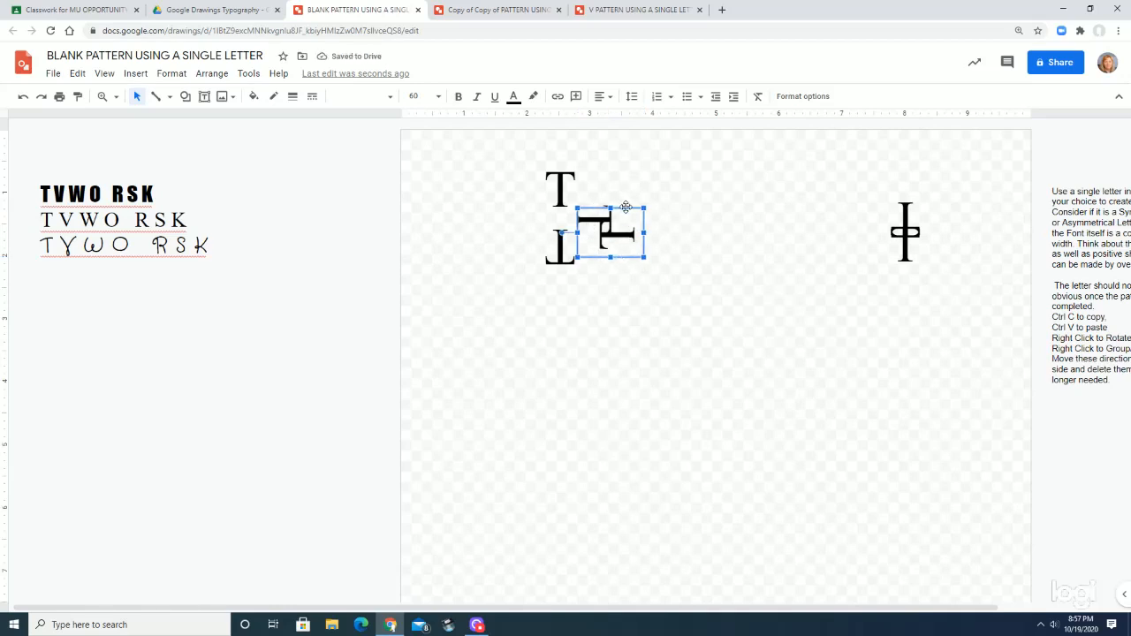
pyautogui.moveTo(619, 209); pyautogui.dragTo(535, 201)
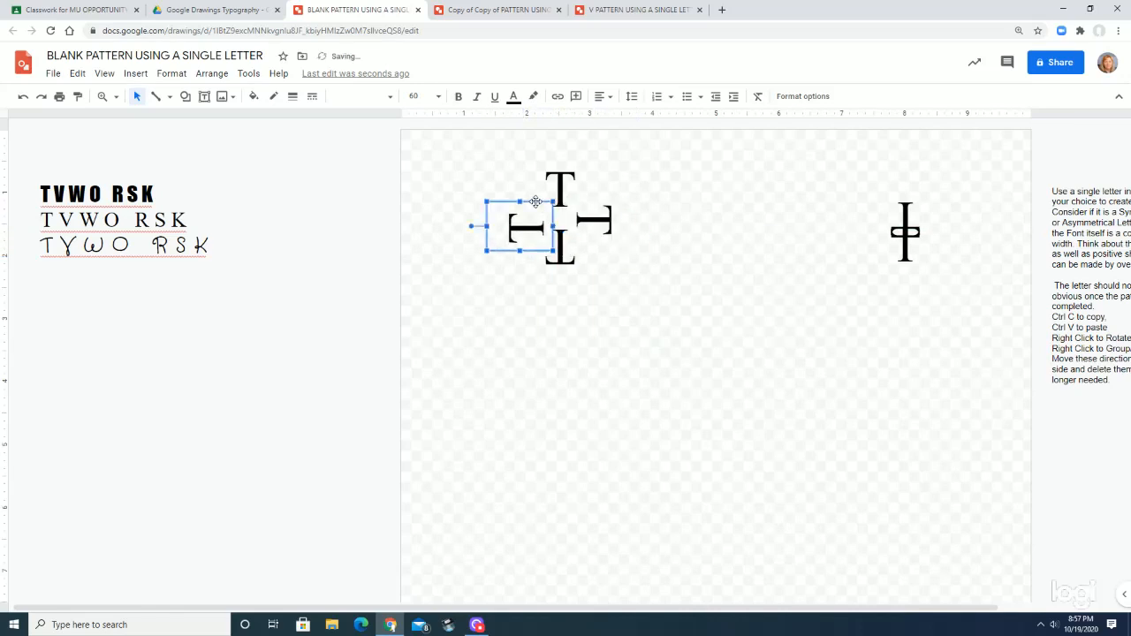
pyautogui.press('Up')
pyautogui.press('Up')
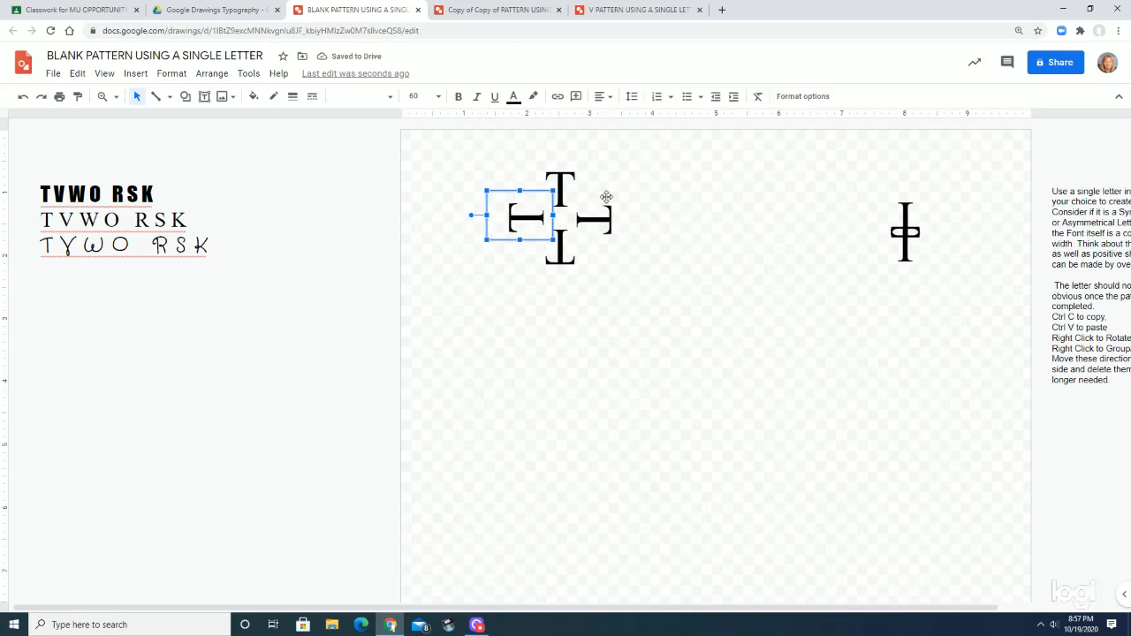
# Duplicate the grouped double T, tilt the copy about 45 degrees clockwise, and fit it diagonally between the top and right Ts
pyautogui.moveTo(875, 188); pyautogui.dragTo(935, 269)
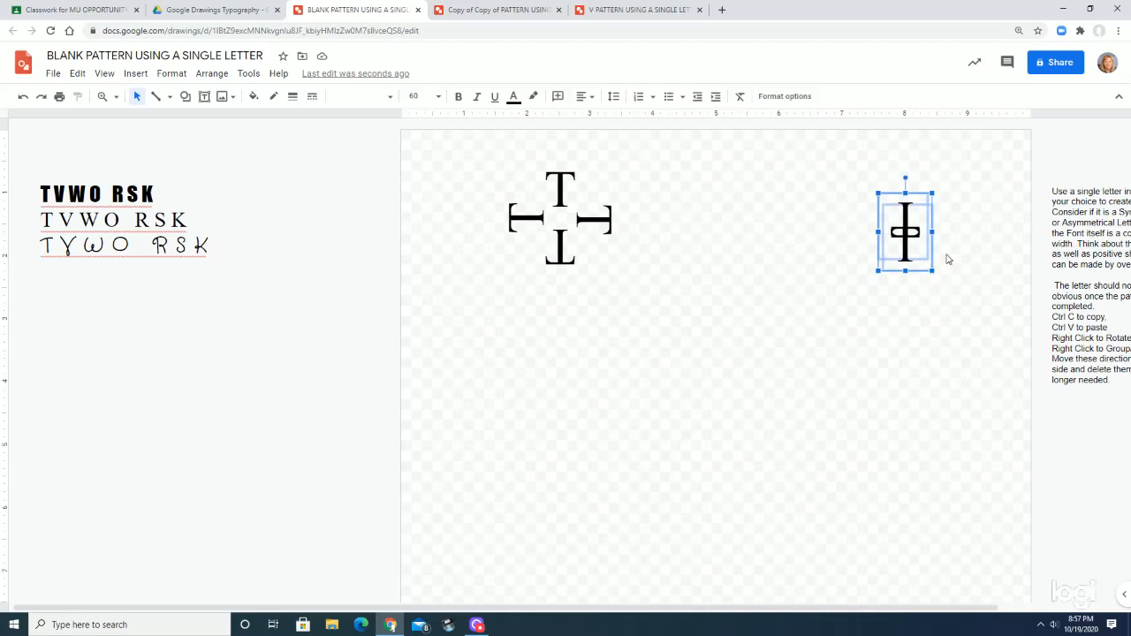
pyautogui.hotkey('ctrl', 'c')
pyautogui.hotkey('ctrl', 'v')
pyautogui.moveTo(933, 205); pyautogui.dragTo(635, 167)
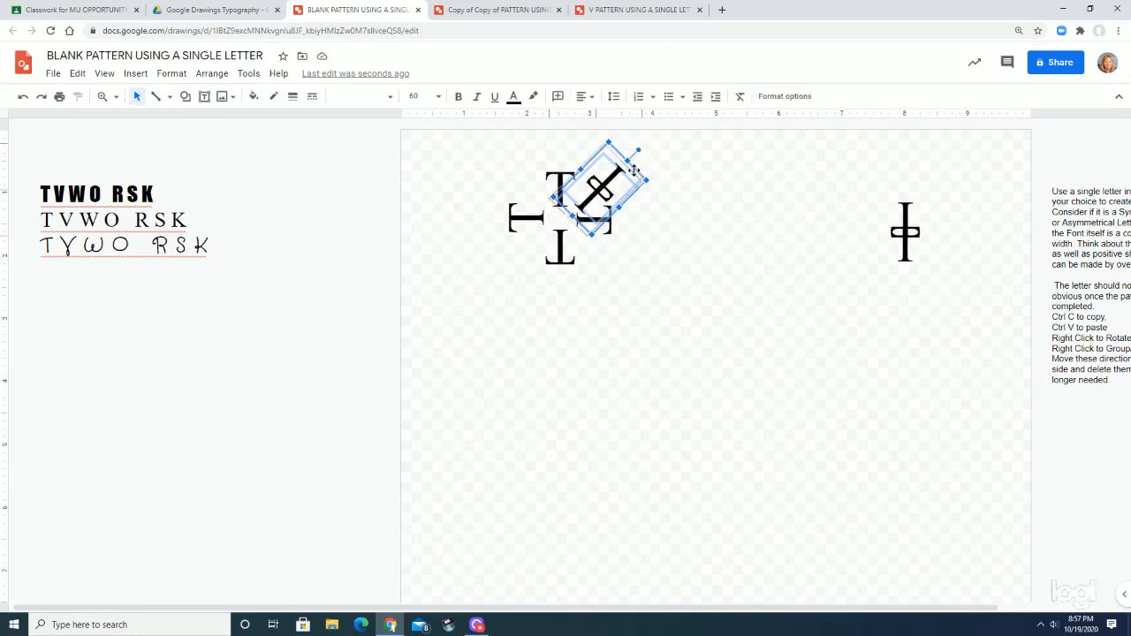
pyautogui.moveTo(633, 171); pyautogui.dragTo(627, 173)
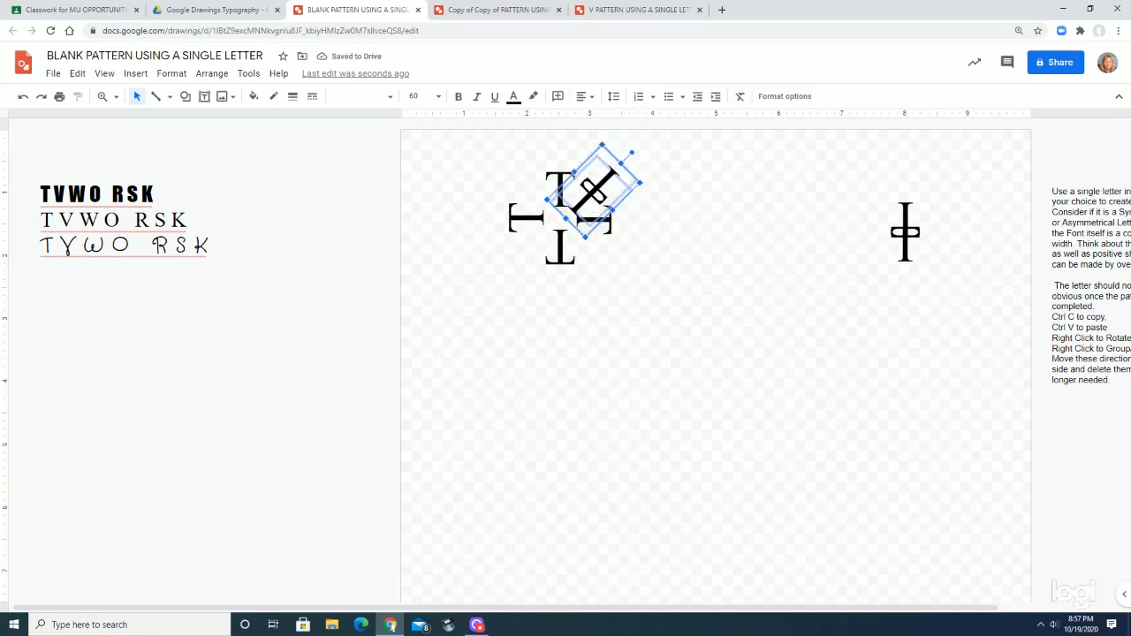
pyautogui.press('Up')
pyautogui.press('Down')
# Paste another diagonal double T, rotate it 90 degrees clockwise, and place it between the right and bottom Ts
pyautogui.hotkey('ctrl', 'v')
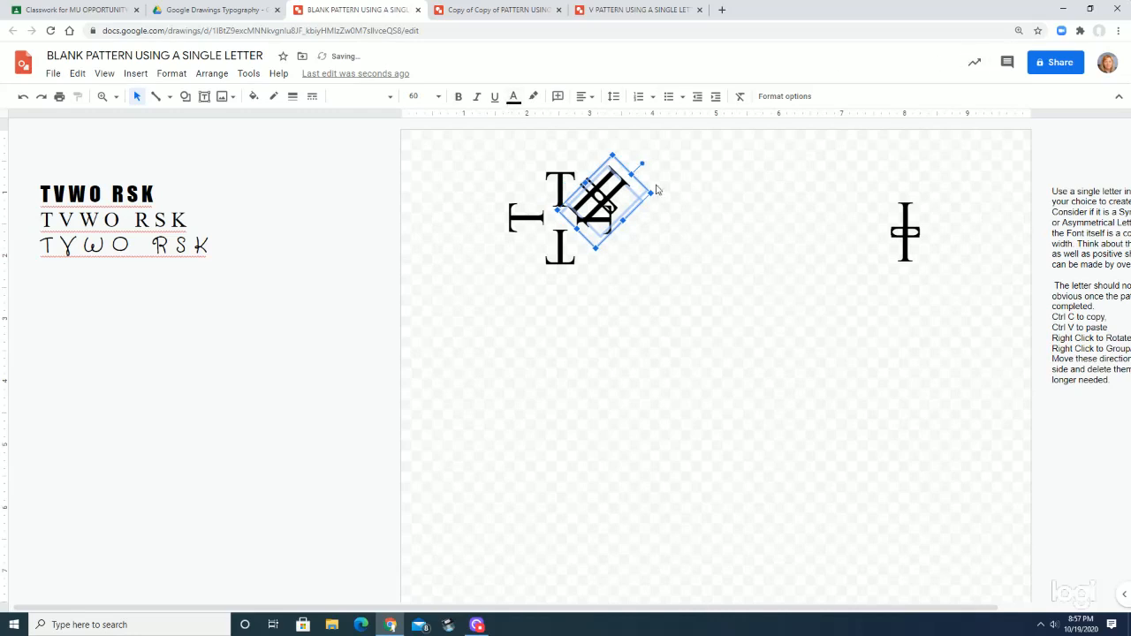
pyautogui.moveTo(649, 187); pyautogui.dragTo(737, 366)
pyautogui.moveTo(664, 292); pyautogui.dragTo(590, 248)
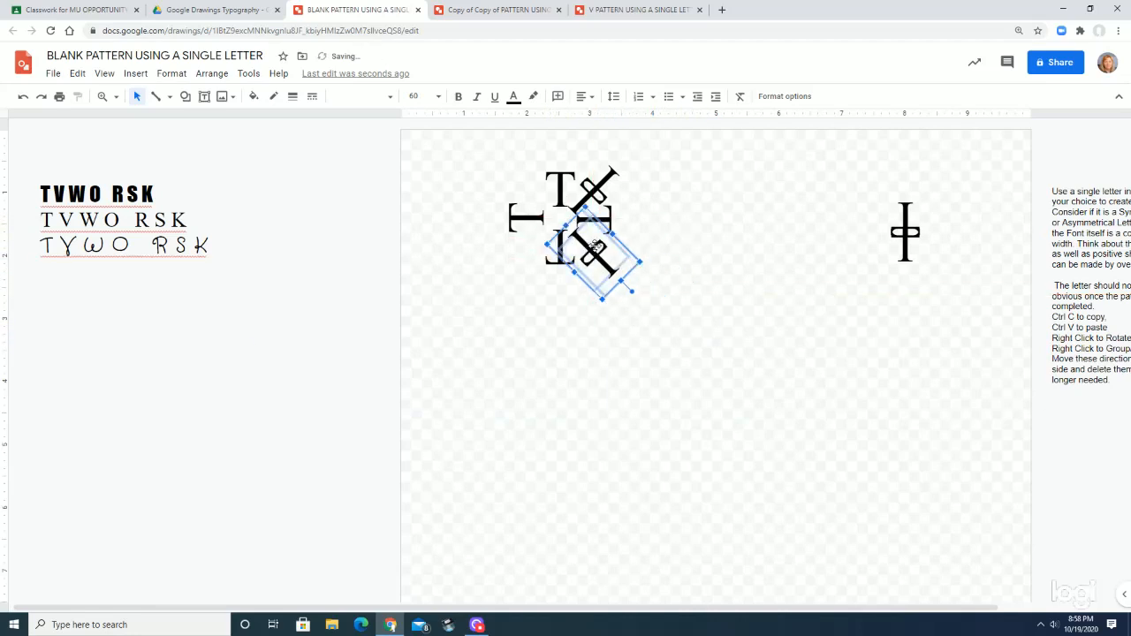
# Shift the inverted T at the bottom of the arrangement slightly downward to even out the central gap
pyautogui.click(560, 268)
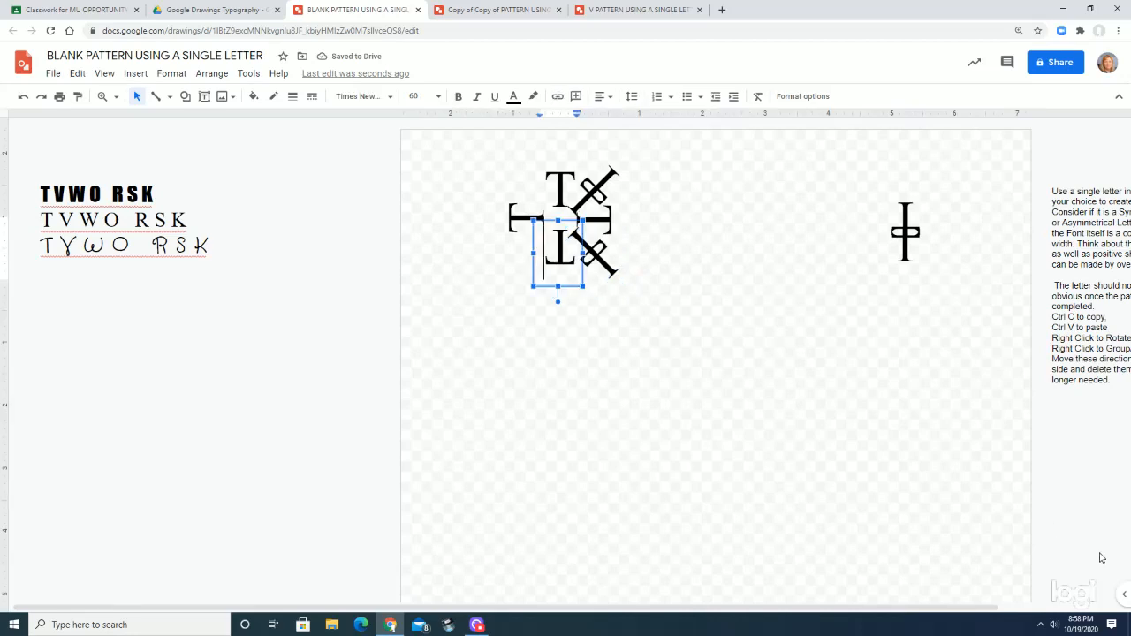
pyautogui.press('Escape')
pyautogui.press('Down')
pyautogui.press('Down')
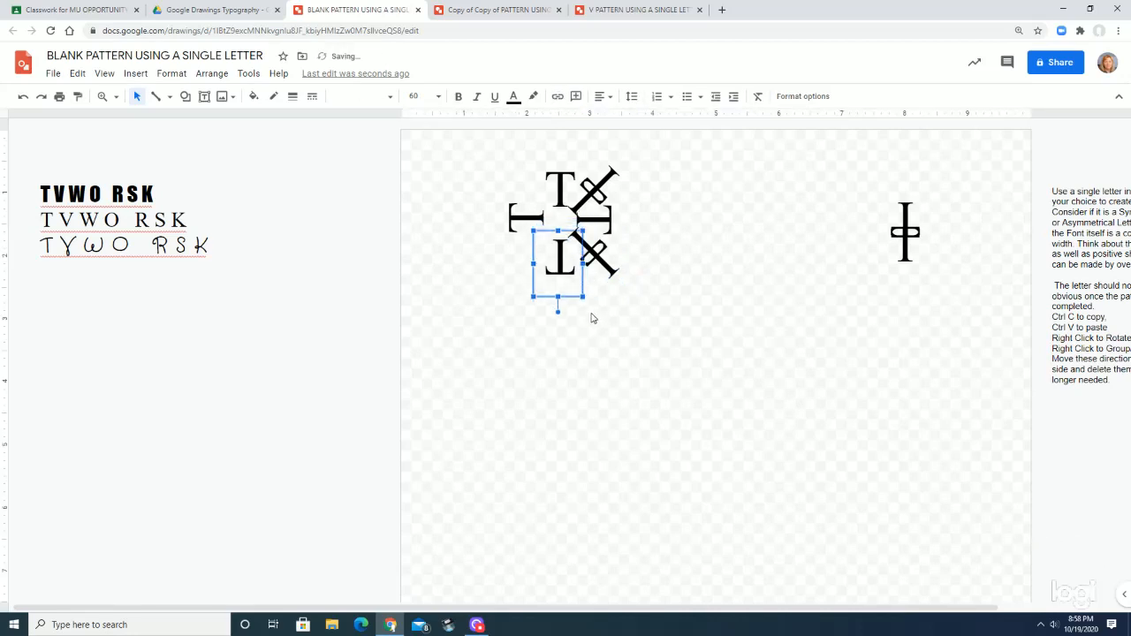
pyautogui.press('Up')
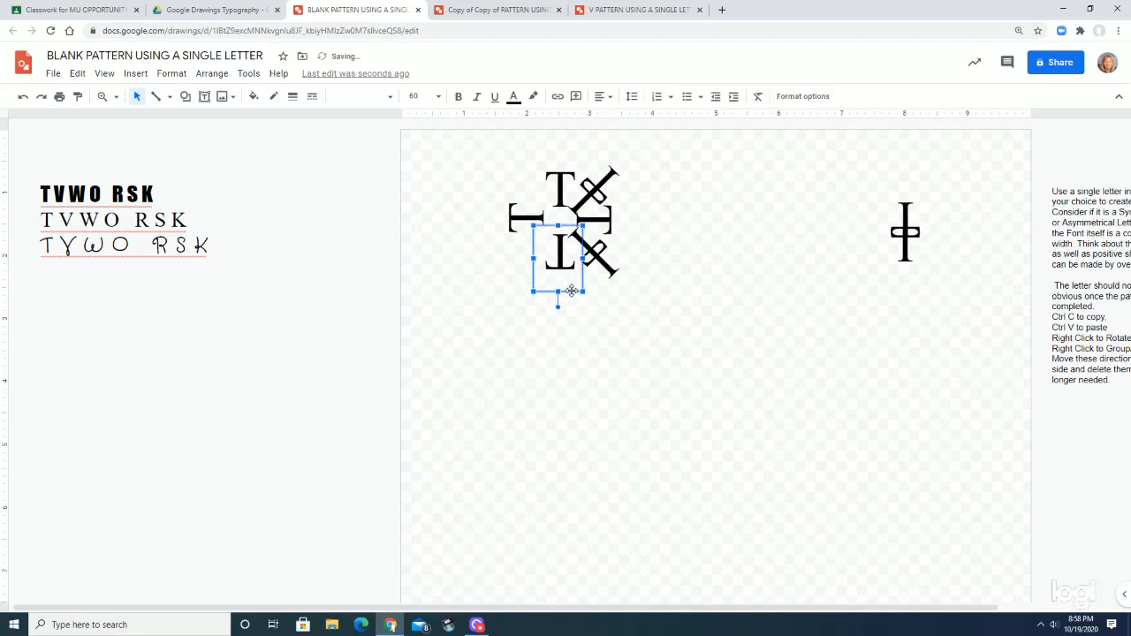
pyautogui.moveTo(572, 292); pyautogui.dragTo(572, 301)
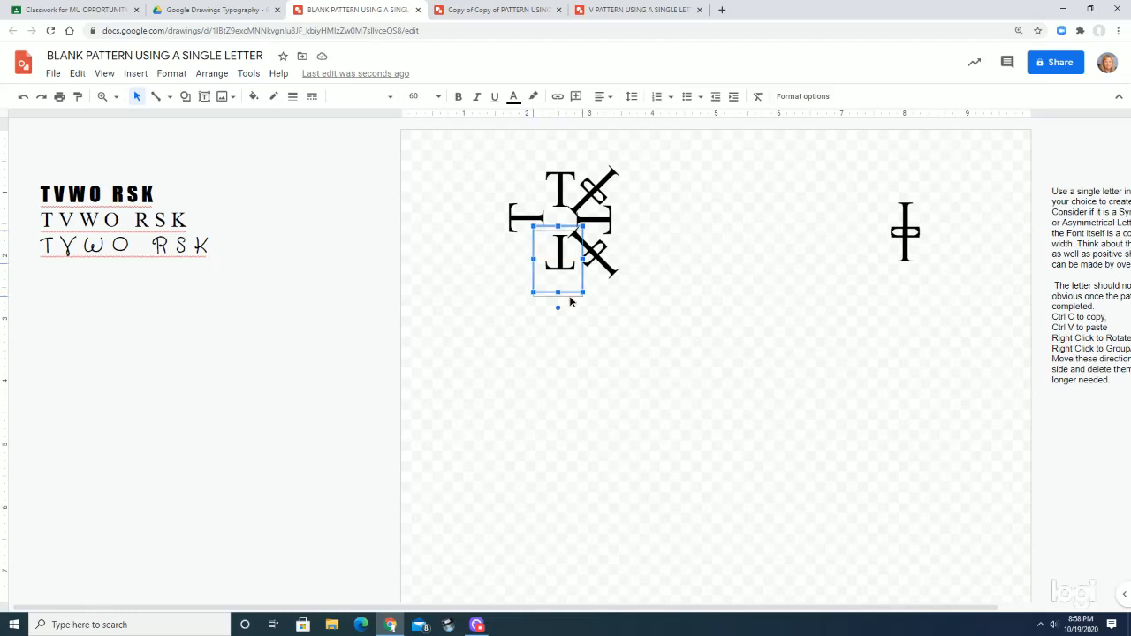
pyautogui.moveTo(570, 291); pyautogui.dragTo(569, 293)
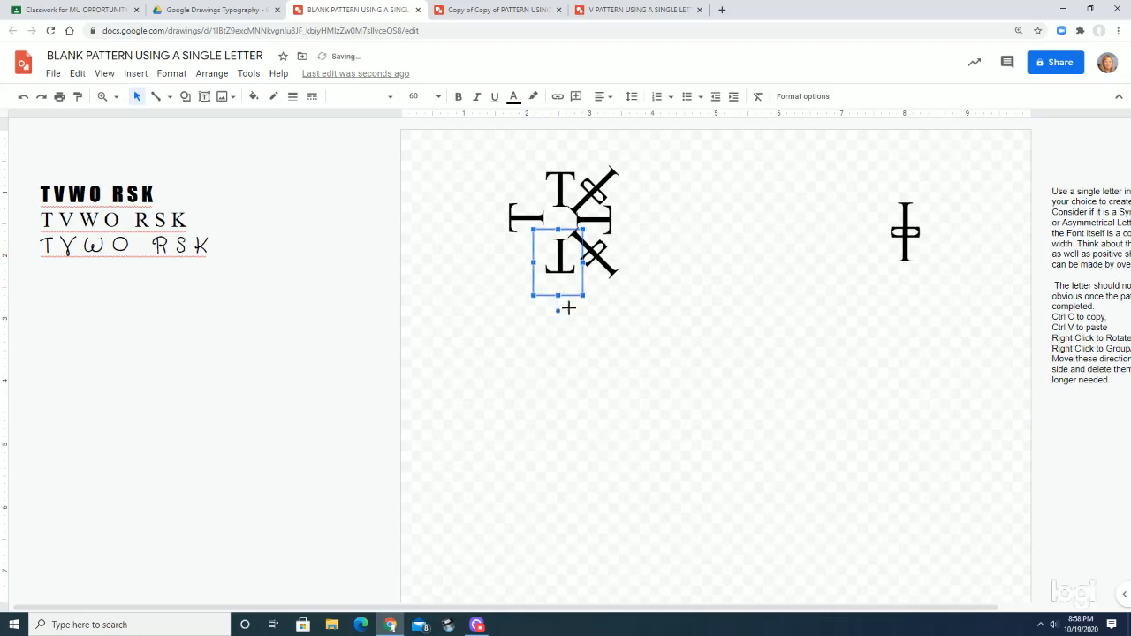
# Paste another copy of the diagonal double T over the right side of the arrangement
pyautogui.click(904, 222)
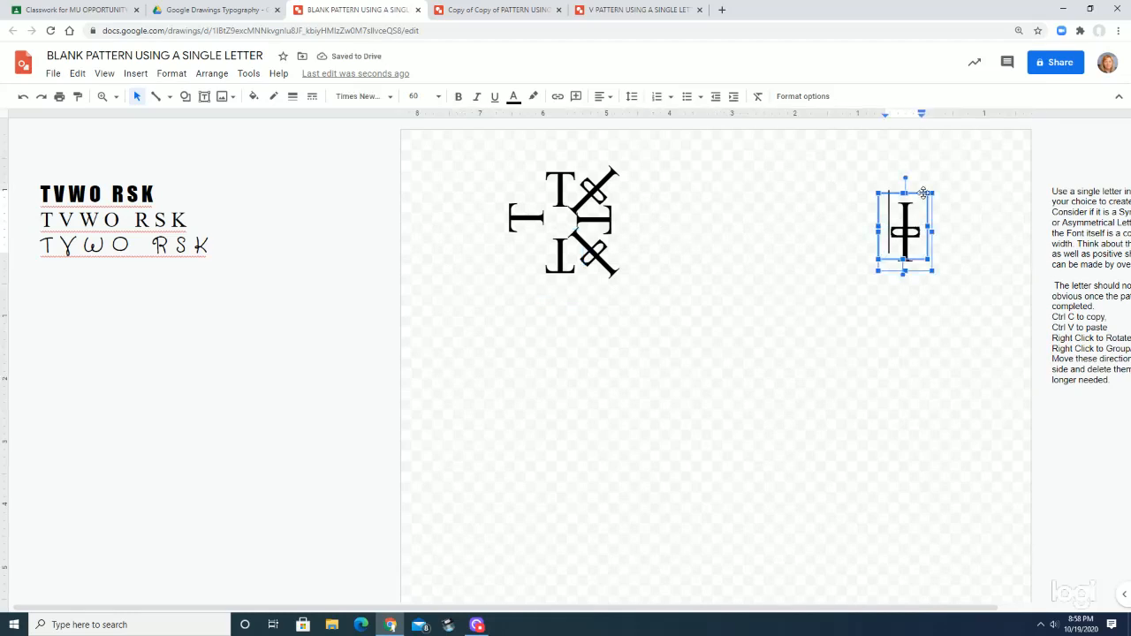
pyautogui.click(922, 191)
pyautogui.hotkey('ctrl', 'v')
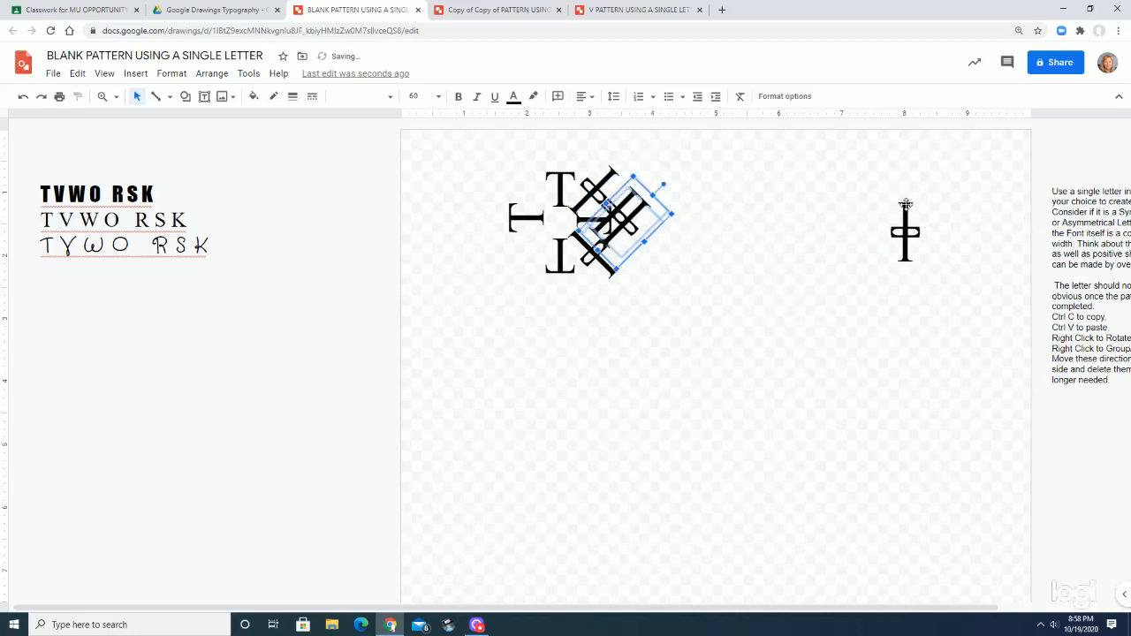
pyautogui.click(904, 205)
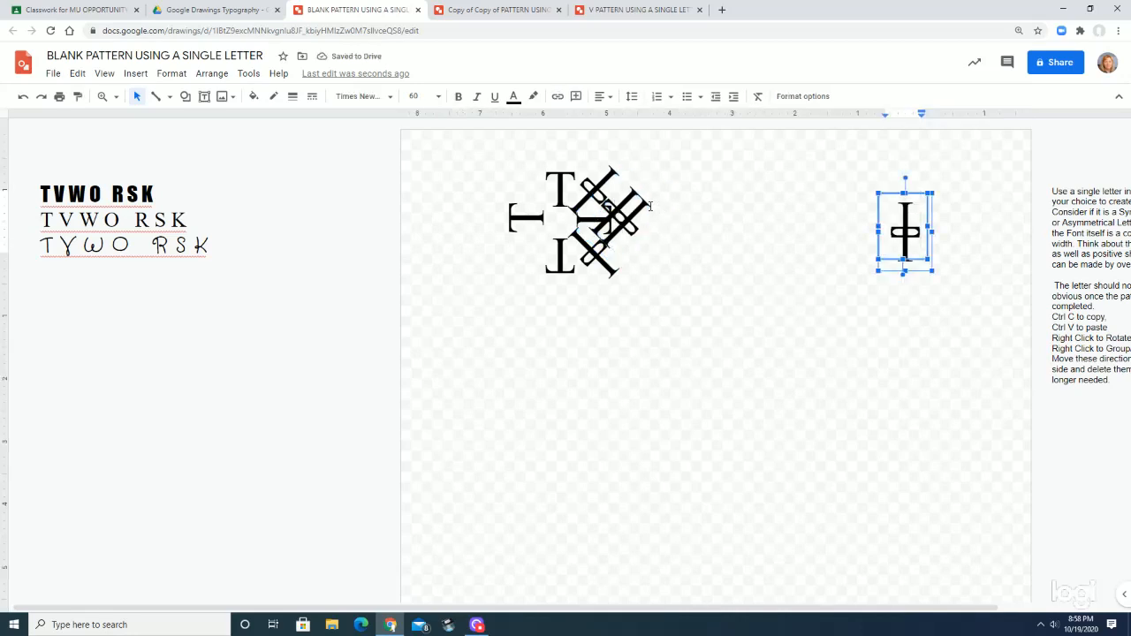
pyautogui.hotkey('ctrl', 'v')
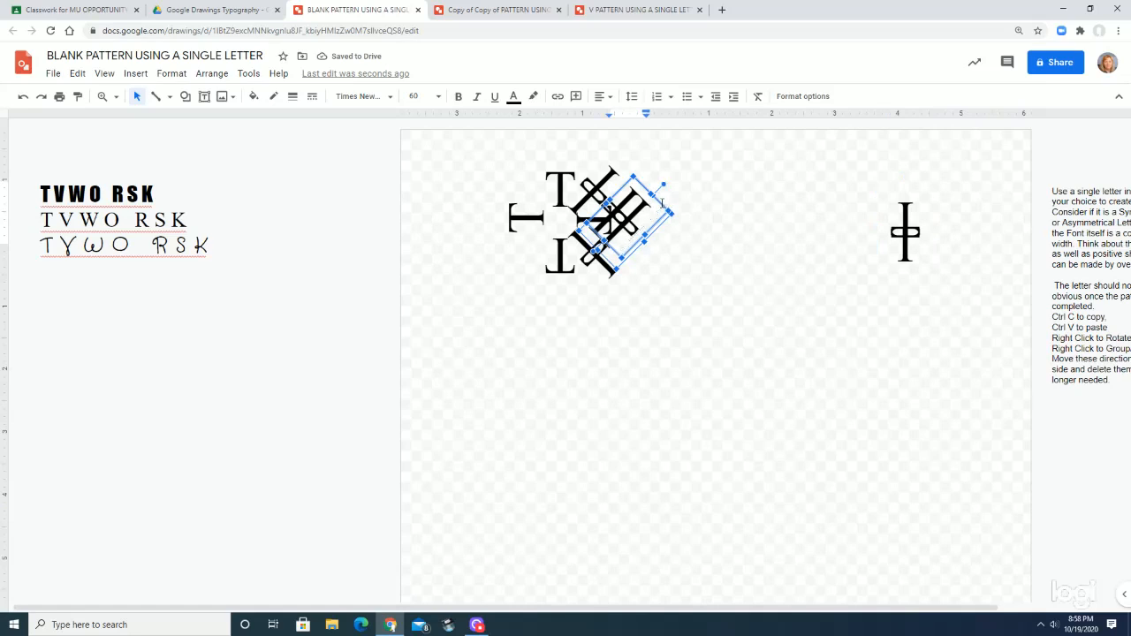
# Try moving a single T out of the pasted diagonal group to the upper left, undo the move and reselect the group
pyautogui.moveTo(654, 196); pyautogui.dragTo(512, 135)
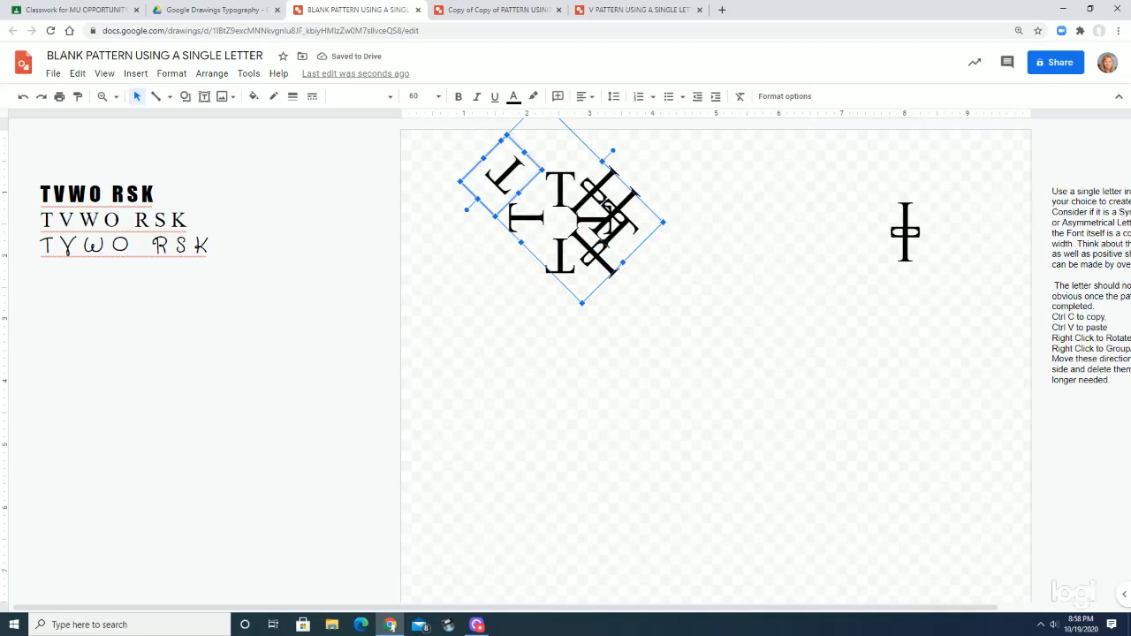
pyautogui.hotkey('ctrl', 'z')
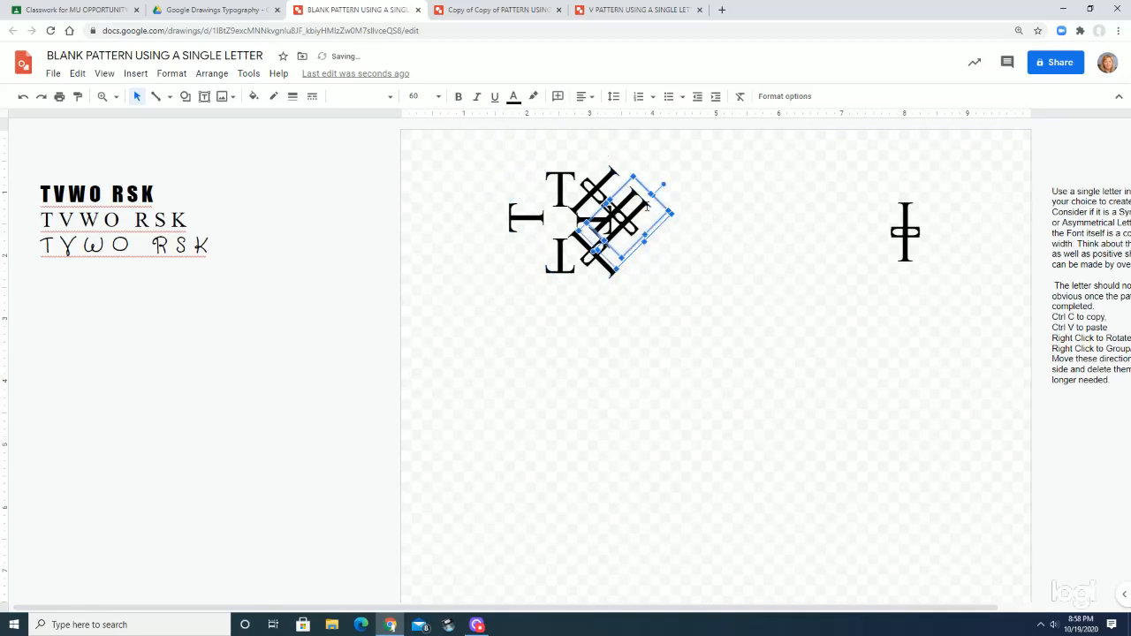
pyautogui.click(646, 210)
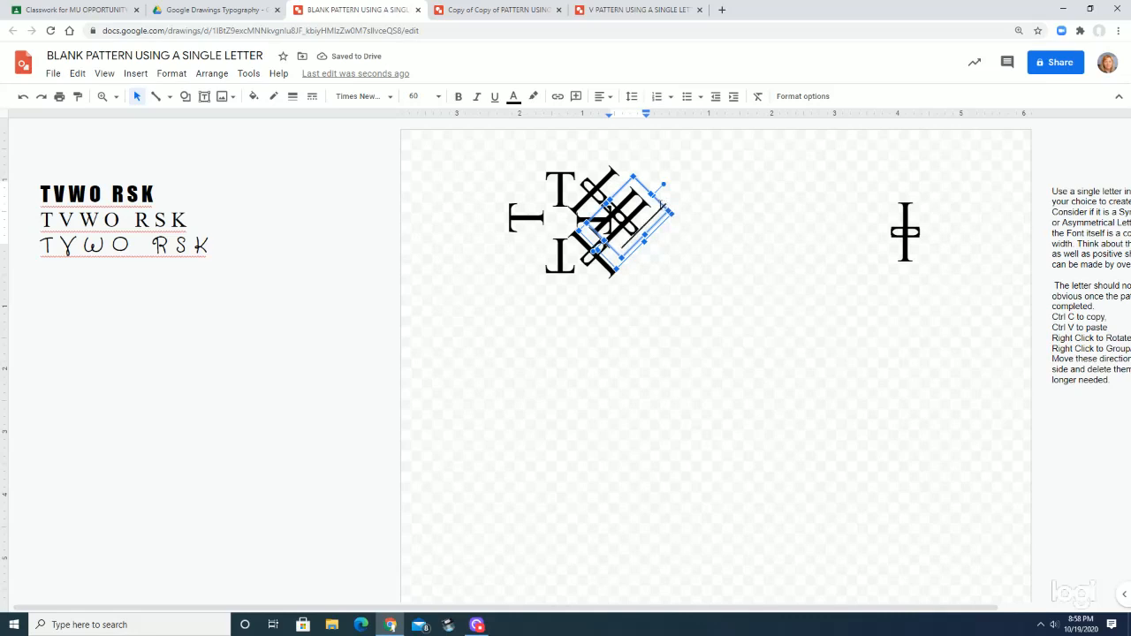
pyautogui.click(656, 225)
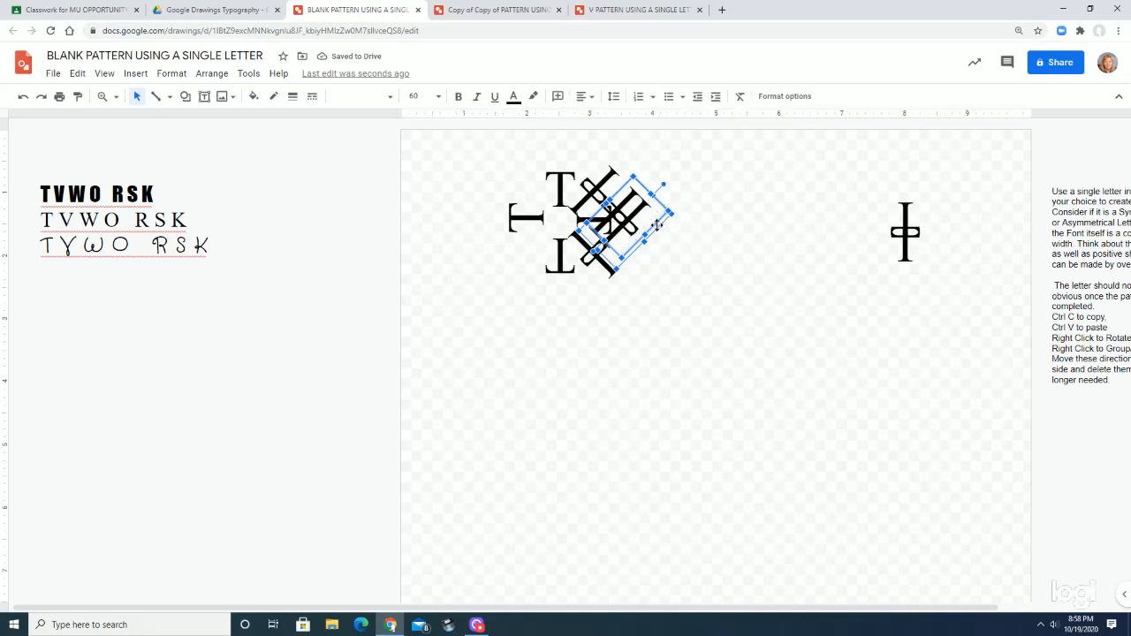
# Move both Ts of the extra diagonal group out into the empty area right of the arrangement
pyautogui.moveTo(656, 225); pyautogui.dragTo(730, 264)
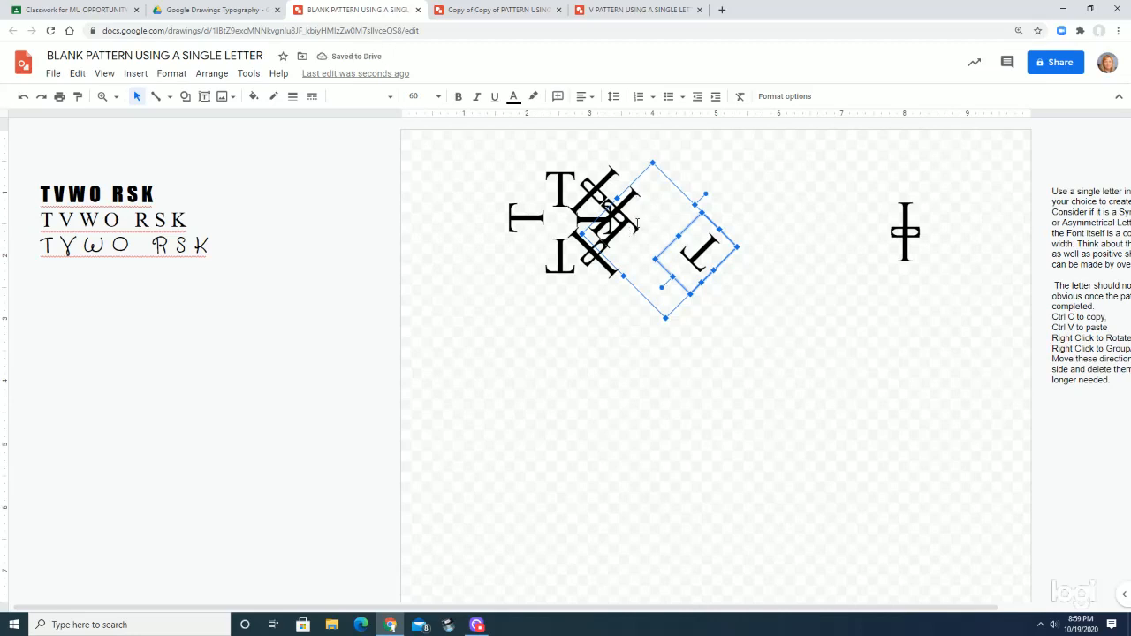
pyautogui.click(627, 234)
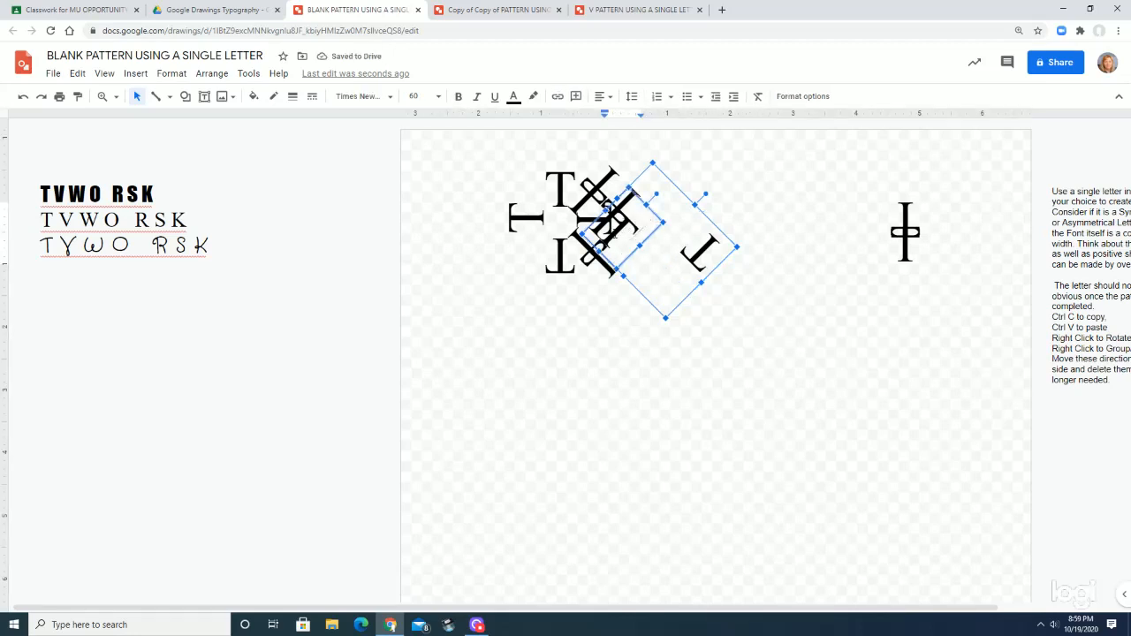
pyautogui.moveTo(650, 239); pyautogui.dragTo(704, 287)
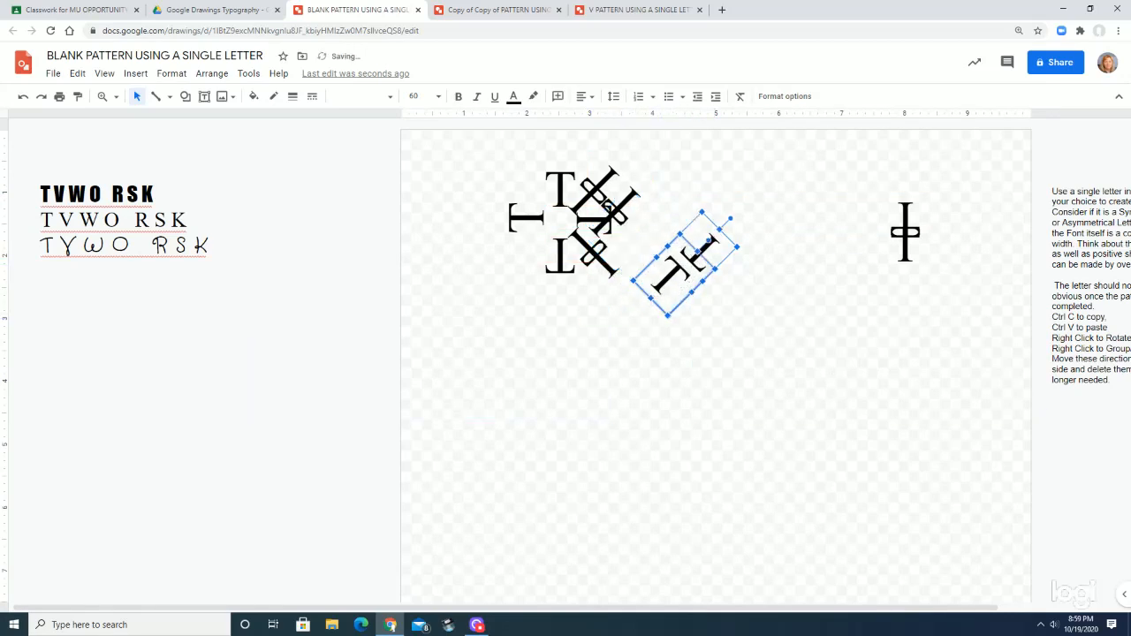
# Try nudging the lower diagonal T up and right so that it overlaps the other T
pyautogui.press('Up')
pyautogui.press('Up')
pyautogui.press('Up')
pyautogui.press('Up')
pyautogui.press('Up')
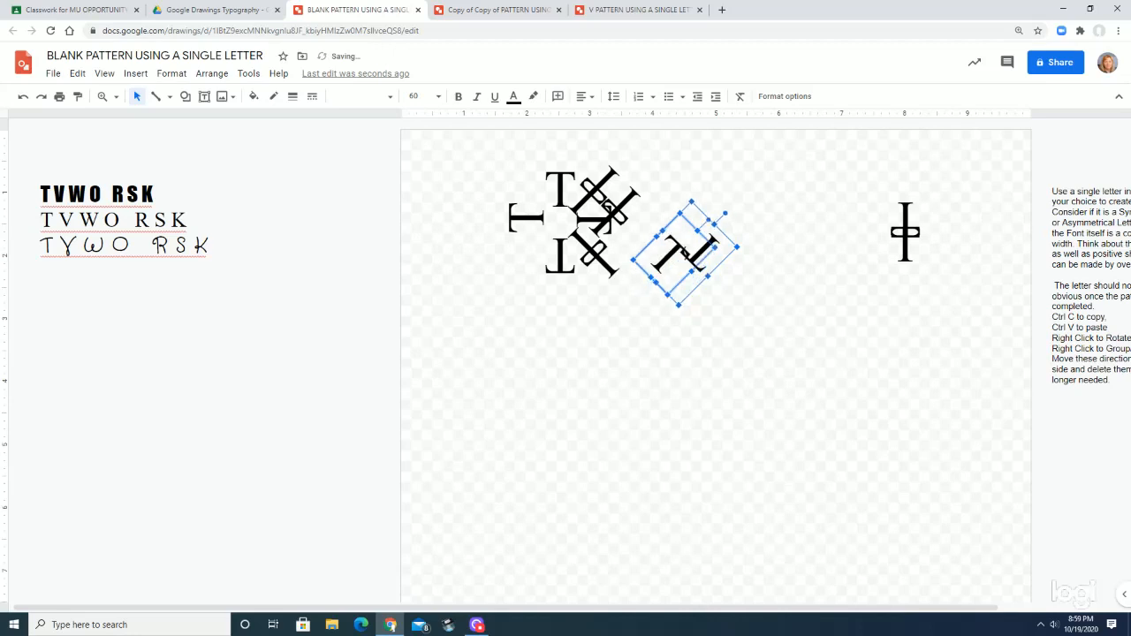
pyautogui.press('Up')
pyautogui.press('Up')
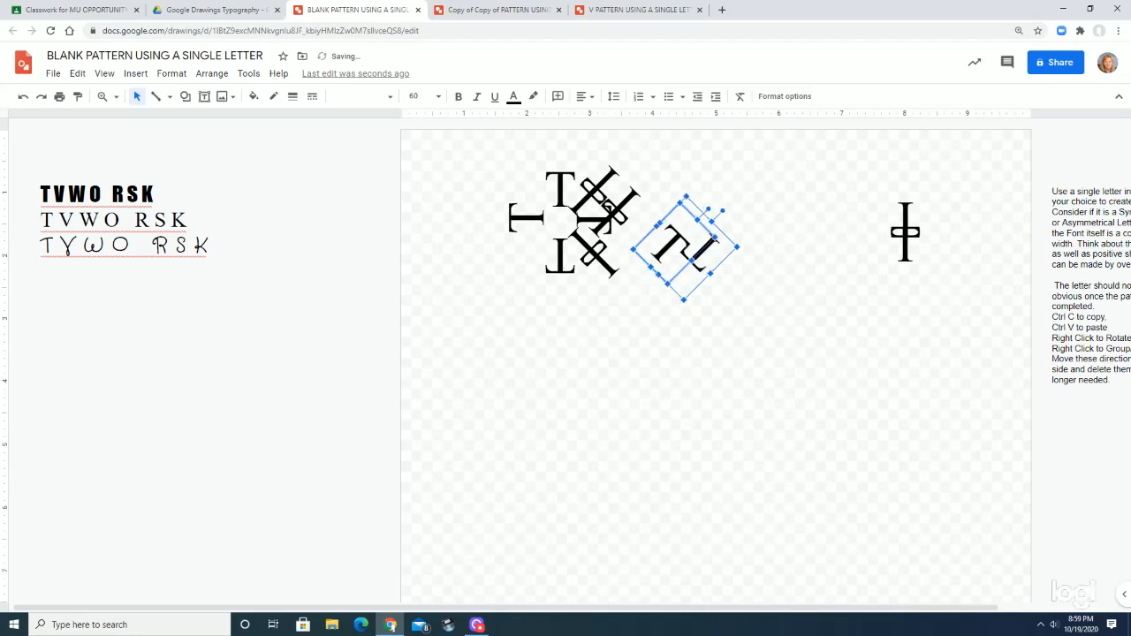
pyautogui.press('Right')
pyautogui.press('Right')
pyautogui.press('Right')
pyautogui.press('Right')
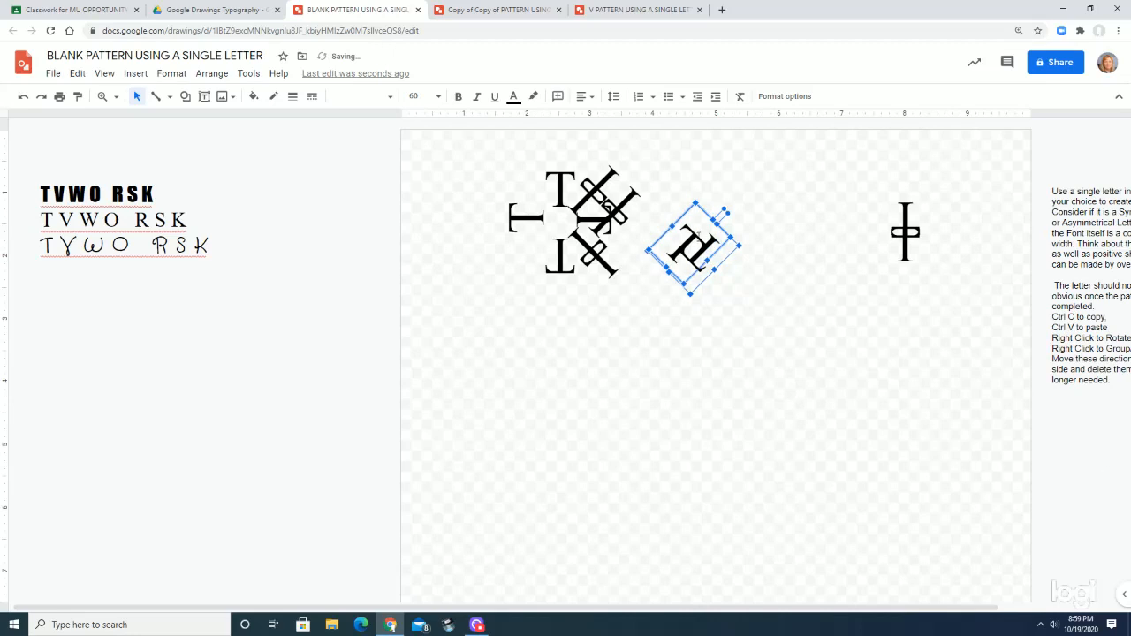
# Overlap the two separated diagonal Ts along one line so their crossbars interlock as a double T
pyautogui.moveTo(689, 211); pyautogui.dragTo(688, 248)
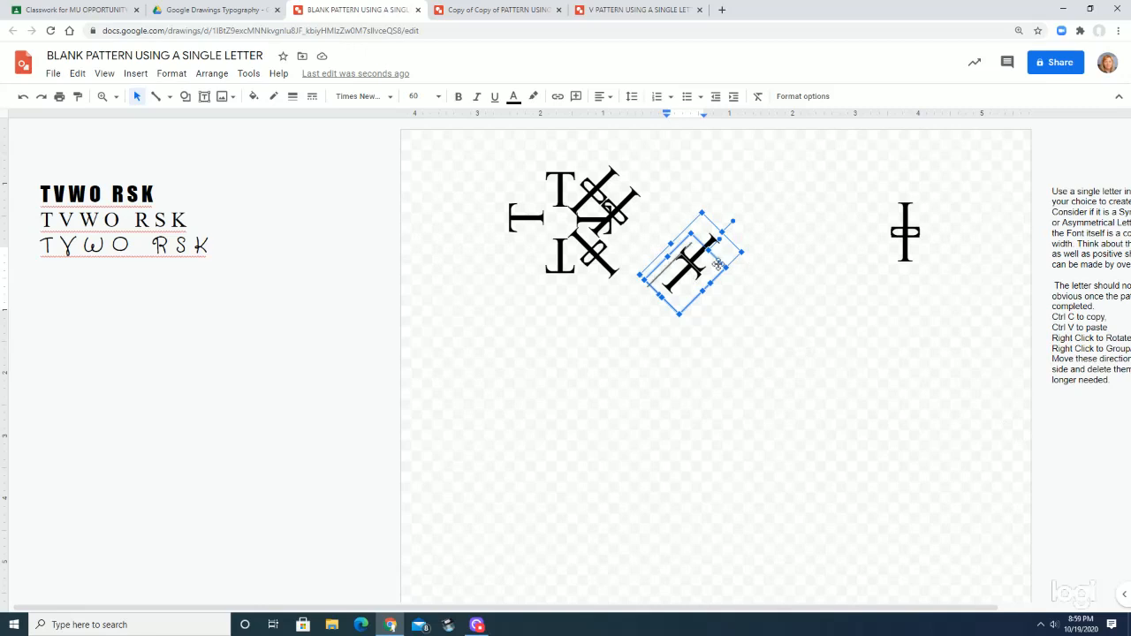
pyautogui.click(717, 262)
pyautogui.moveTo(682, 285); pyautogui.dragTo(677, 296)
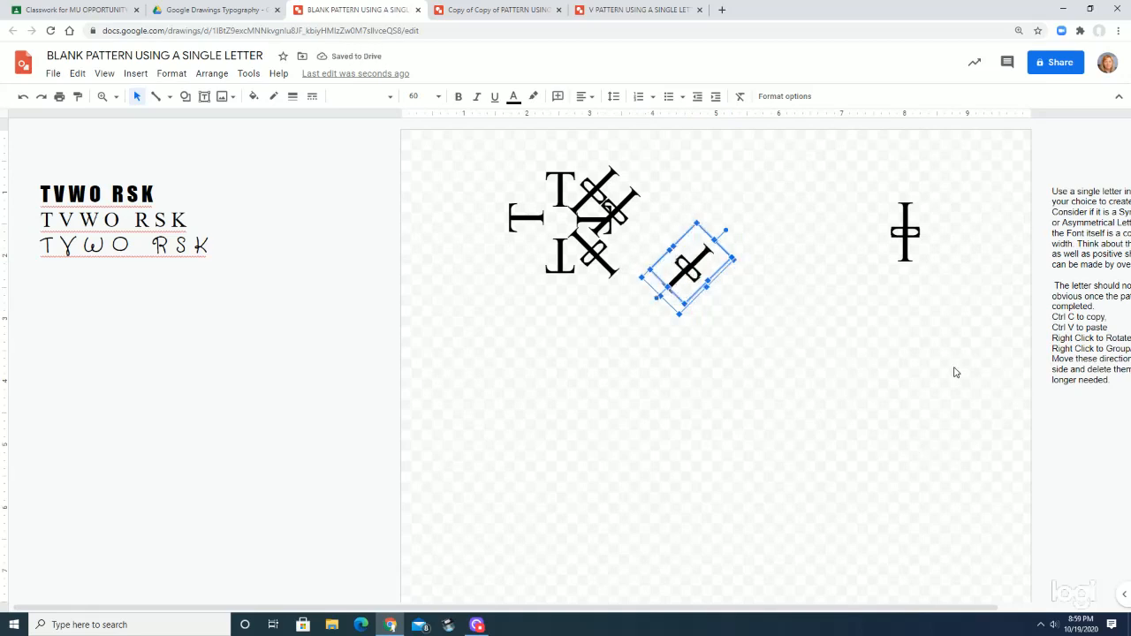
pyautogui.moveTo(657, 280); pyautogui.dragTo(653, 281)
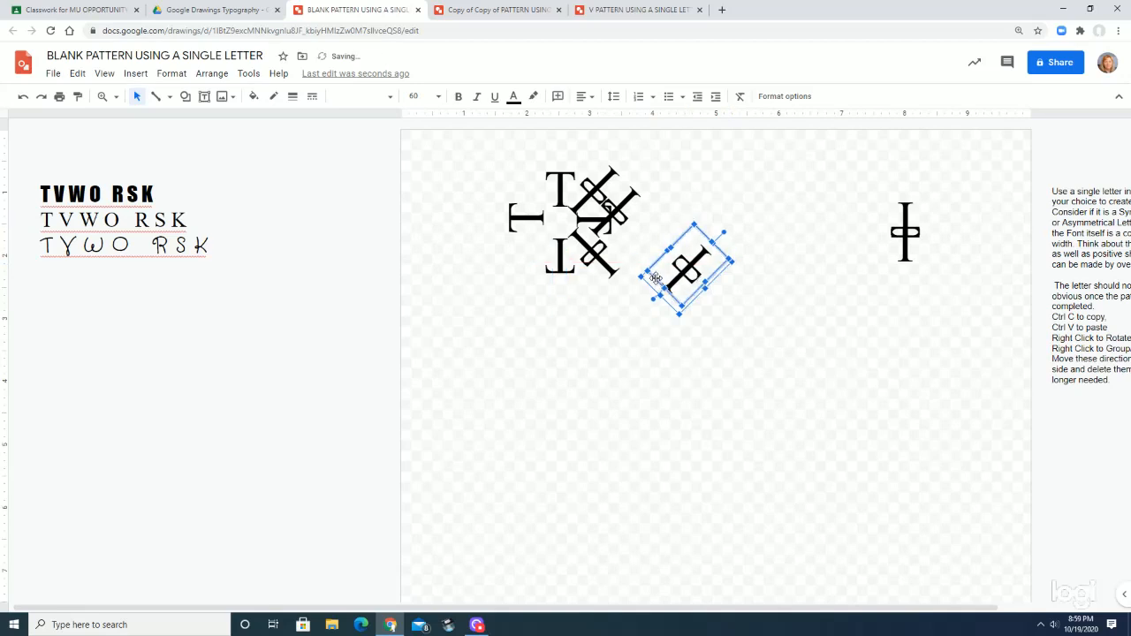
# Select the rebuilt diagonal double T and check that its two letters form one group
pyautogui.moveTo(693, 186); pyautogui.dragTo(747, 329)
pyautogui.click(778, 228)
pyautogui.moveTo(767, 222); pyautogui.dragTo(650, 302)
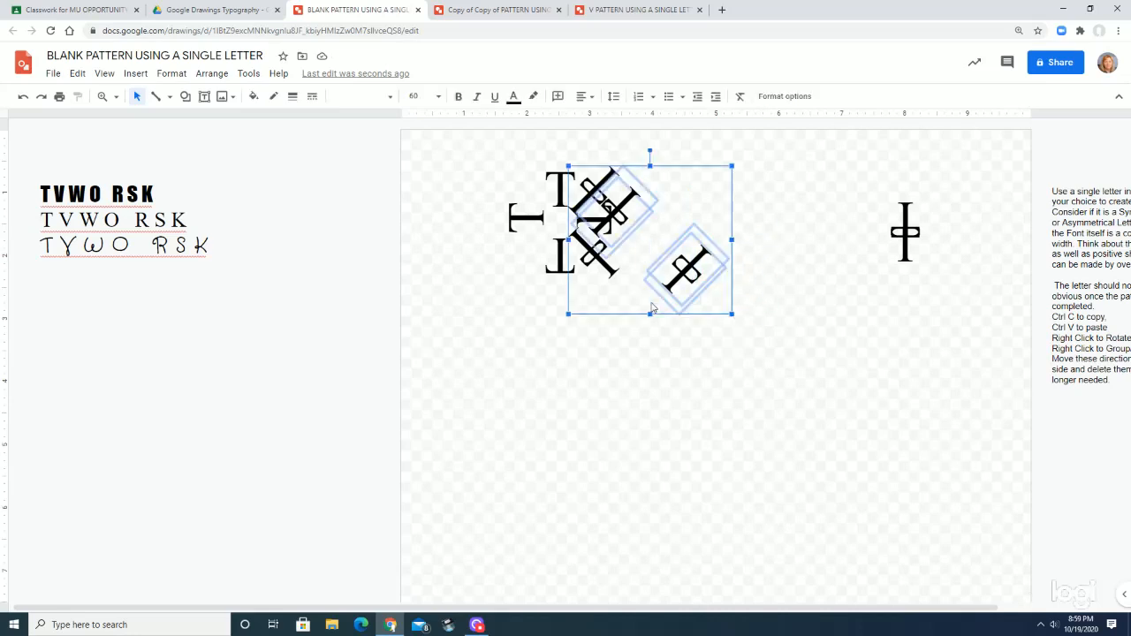
pyautogui.click(777, 252)
pyautogui.moveTo(752, 243); pyautogui.dragTo(667, 319)
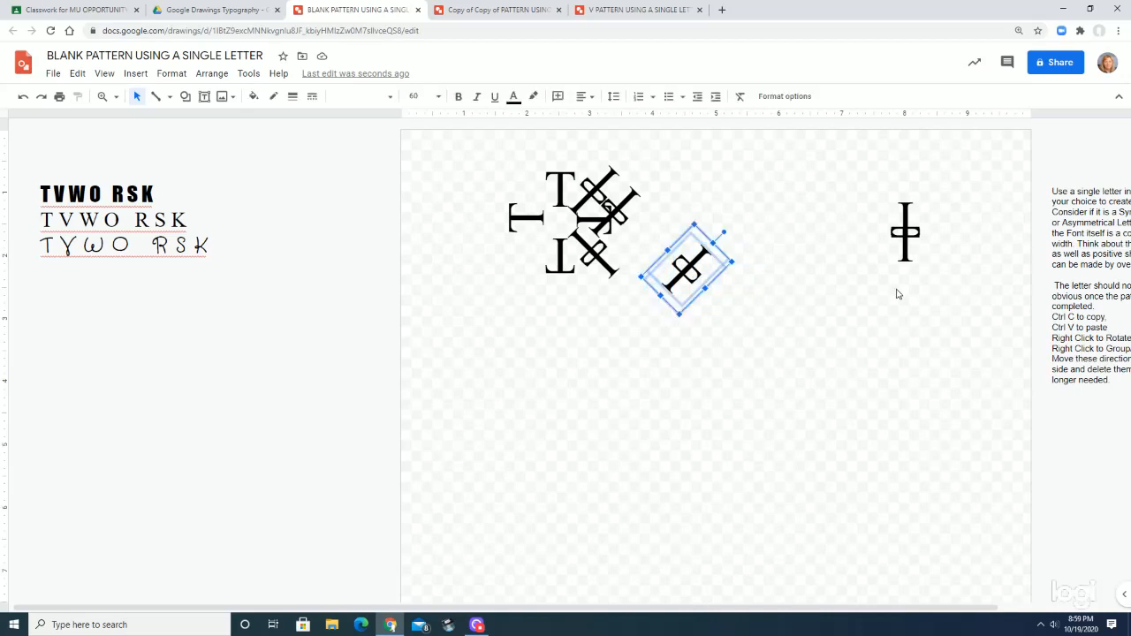
pyautogui.rightClick(689, 295)
pyautogui.moveTo(699, 421)
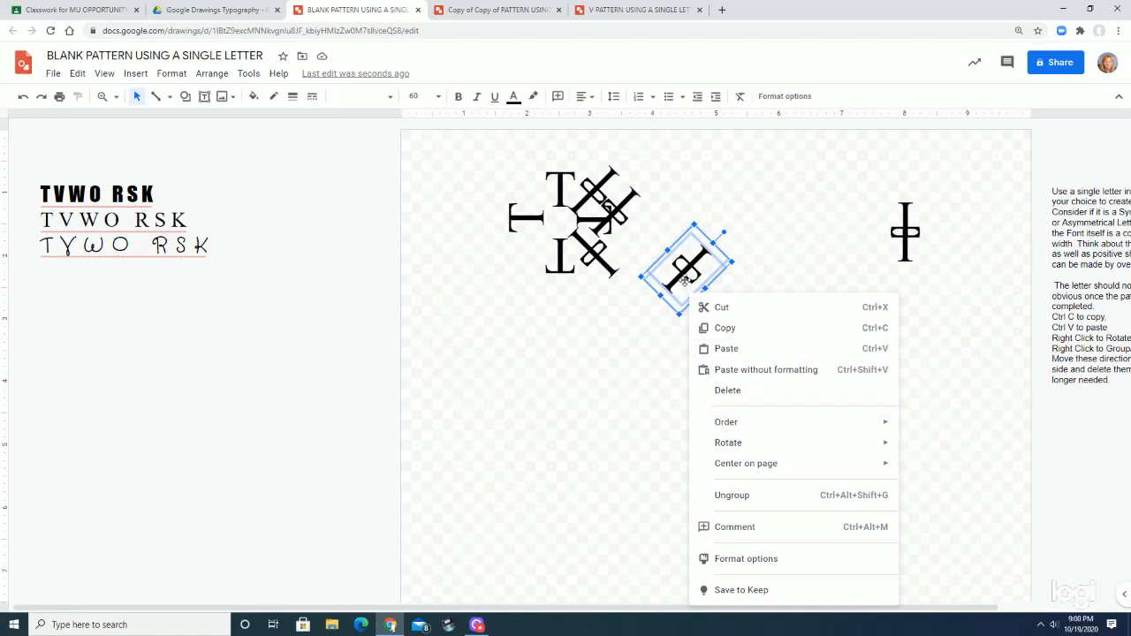
pyautogui.click(770, 291)
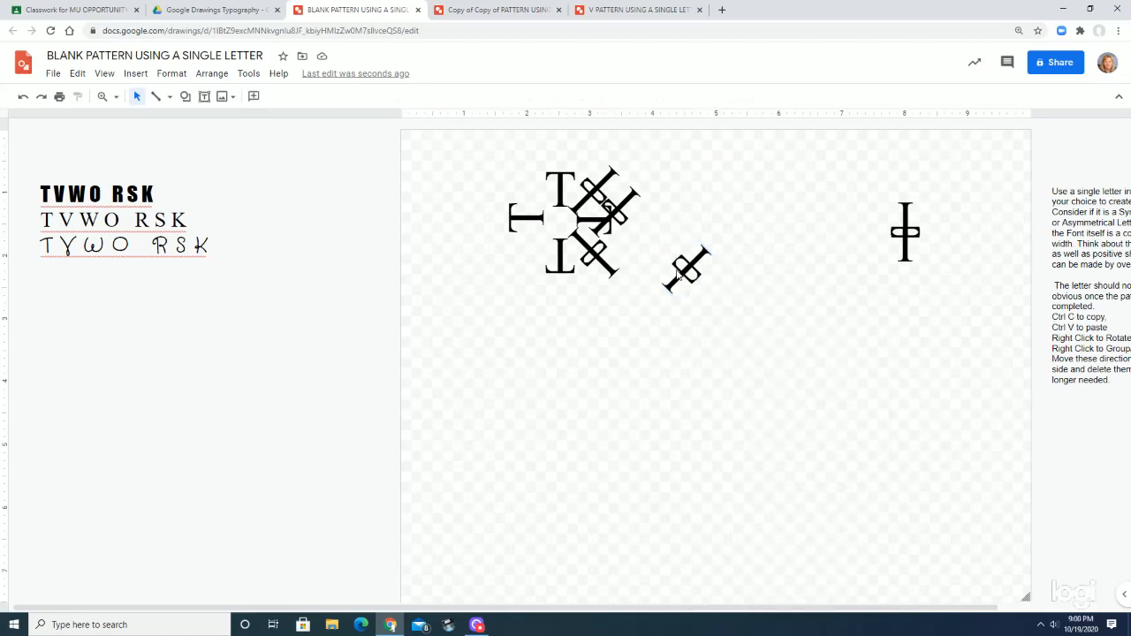
# Move the rebuilt diagonal double T between the left and bottom Ts of the arrangement and fine-tune its position
pyautogui.click(682, 250)
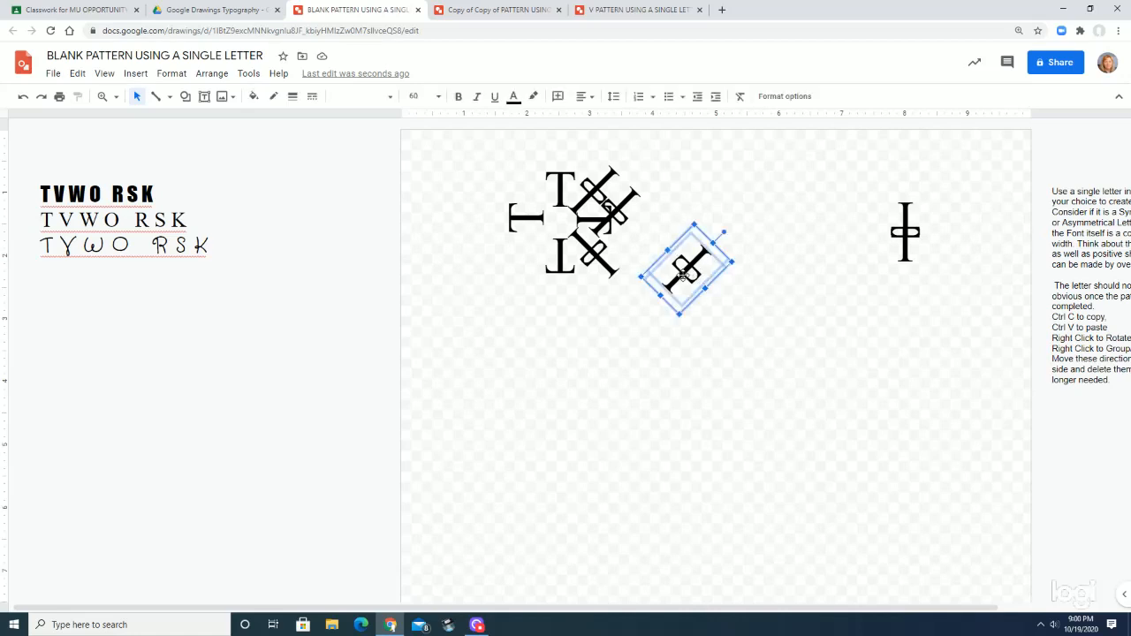
pyautogui.moveTo(672, 247); pyautogui.dragTo(518, 235)
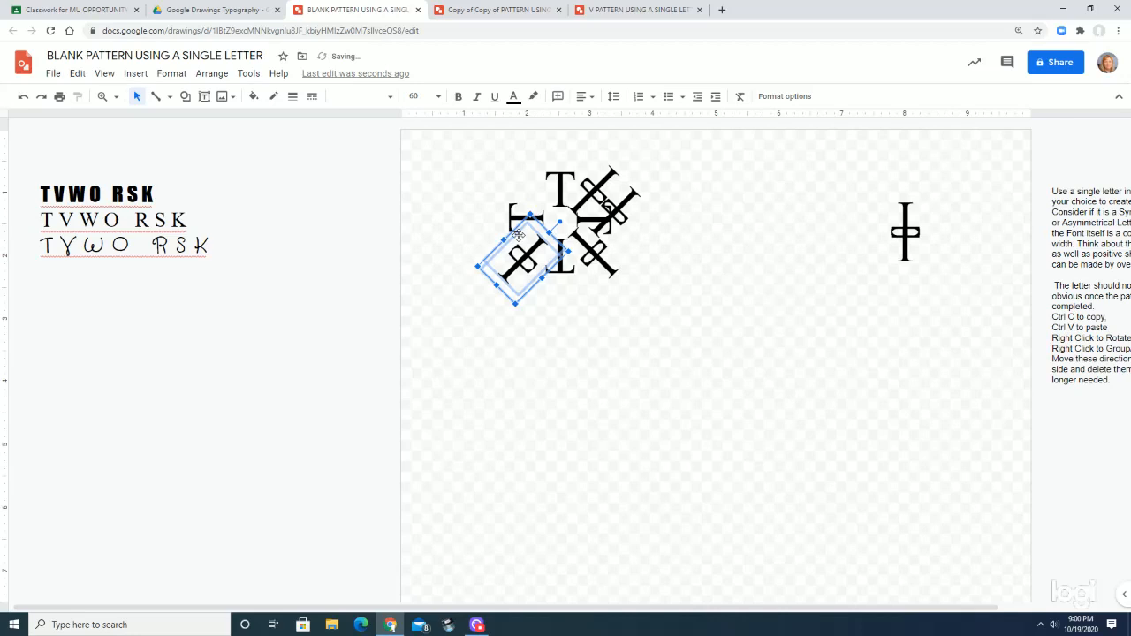
pyautogui.press('Up')
pyautogui.press('Up')
pyautogui.press('Down')
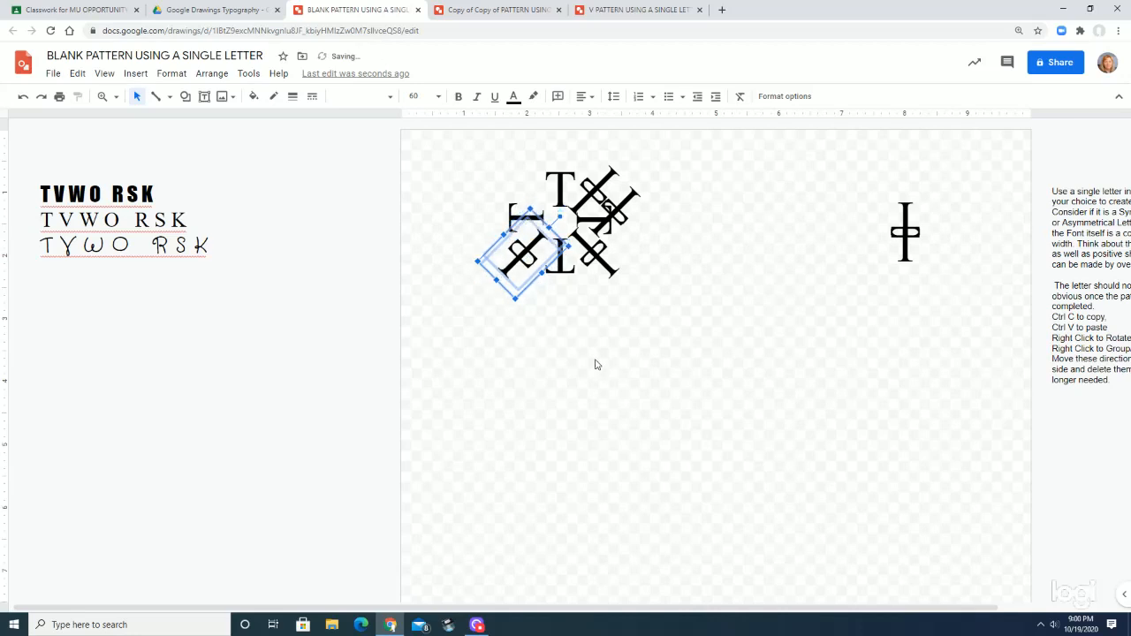
pyautogui.moveTo(556, 232); pyautogui.dragTo(571, 235)
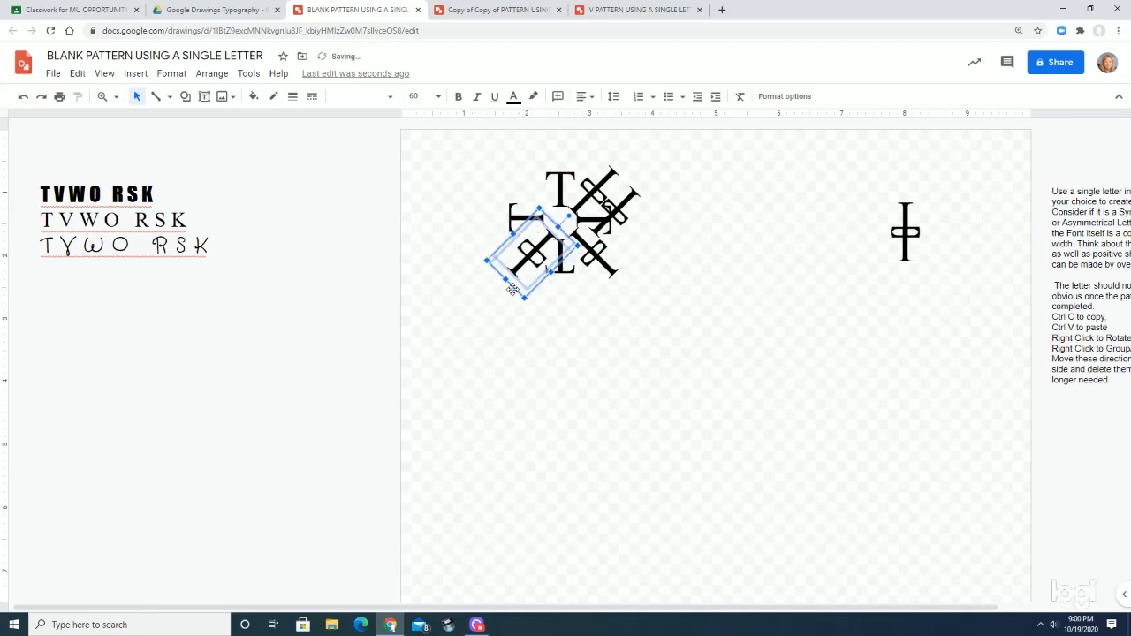
pyautogui.moveTo(495, 253); pyautogui.dragTo(497, 249)
# Paste another diagonal double T, move it to the upper left of the arrangement, and rotate it 90 degrees clockwise
pyautogui.hotkey('ctrl', 'v')
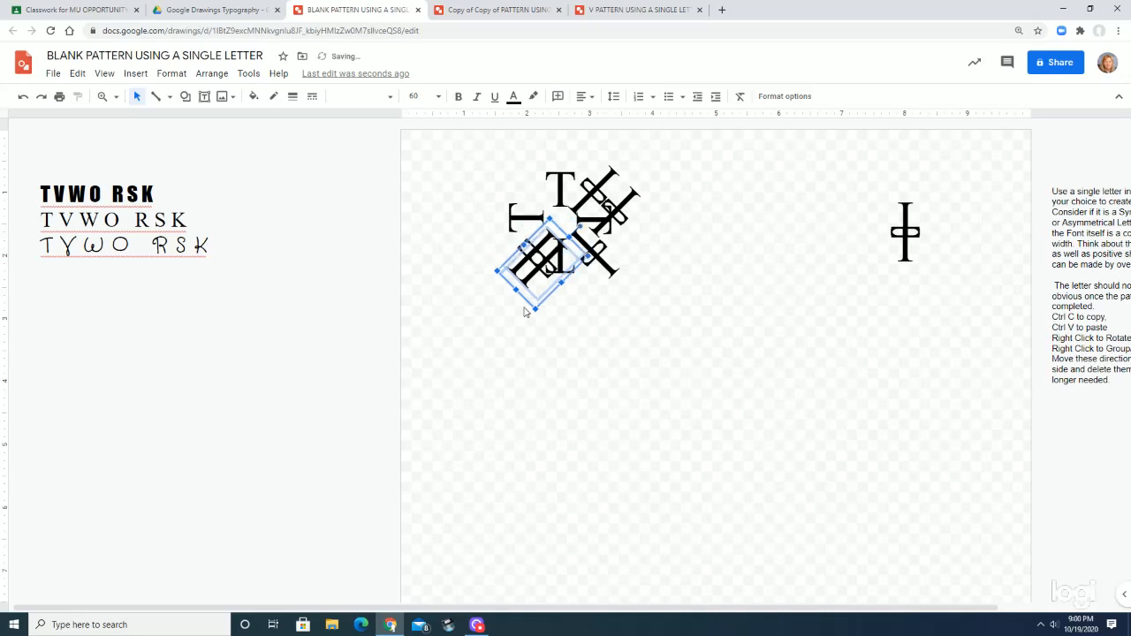
pyautogui.press('Left')
pyautogui.press('Left')
pyautogui.press('Left')
pyautogui.press('Left')
pyautogui.press('Left')
pyautogui.press('Left')
pyautogui.press('Left')
pyautogui.press('Left')
pyautogui.press('Left')
pyautogui.press('Left')
pyautogui.press('Left')
pyautogui.press('Left')
pyautogui.press('Left')
pyautogui.press('Left')
pyautogui.press('Left')
pyautogui.press('Left')
pyautogui.press('Left')
pyautogui.press('Left')
pyautogui.press('Up')
pyautogui.press('Up')
pyautogui.press('Up')
pyautogui.press('Up')
pyautogui.press('Up')
pyautogui.press('Up')
pyautogui.press('Up')
pyautogui.press('Up')
pyautogui.press('Up')
pyautogui.press('Up')
pyautogui.press('Up')
pyautogui.press('Up')
pyautogui.press('Up')
pyautogui.press('Up')
pyautogui.press('Up')
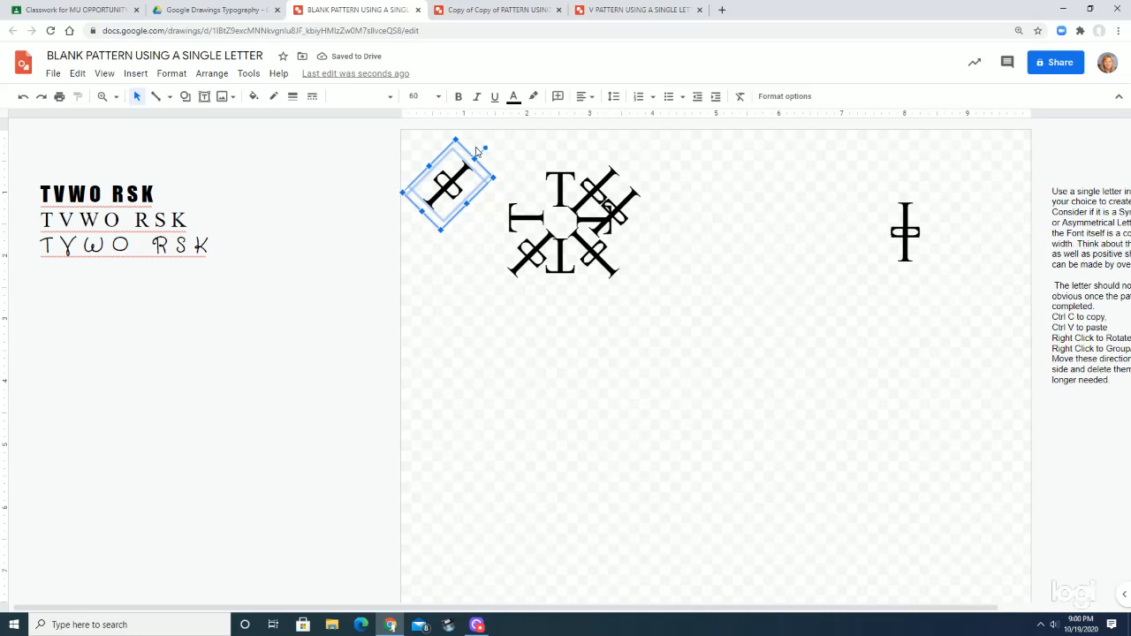
pyautogui.moveTo(485, 147); pyautogui.dragTo(480, 220)
# Place the rotated double T between the left and top Ts, matching the spacing of the other diagonals
pyautogui.moveTo(475, 176); pyautogui.dragTo(531, 170)
pyautogui.press('Up')
pyautogui.press('Up')
pyautogui.press('Up')
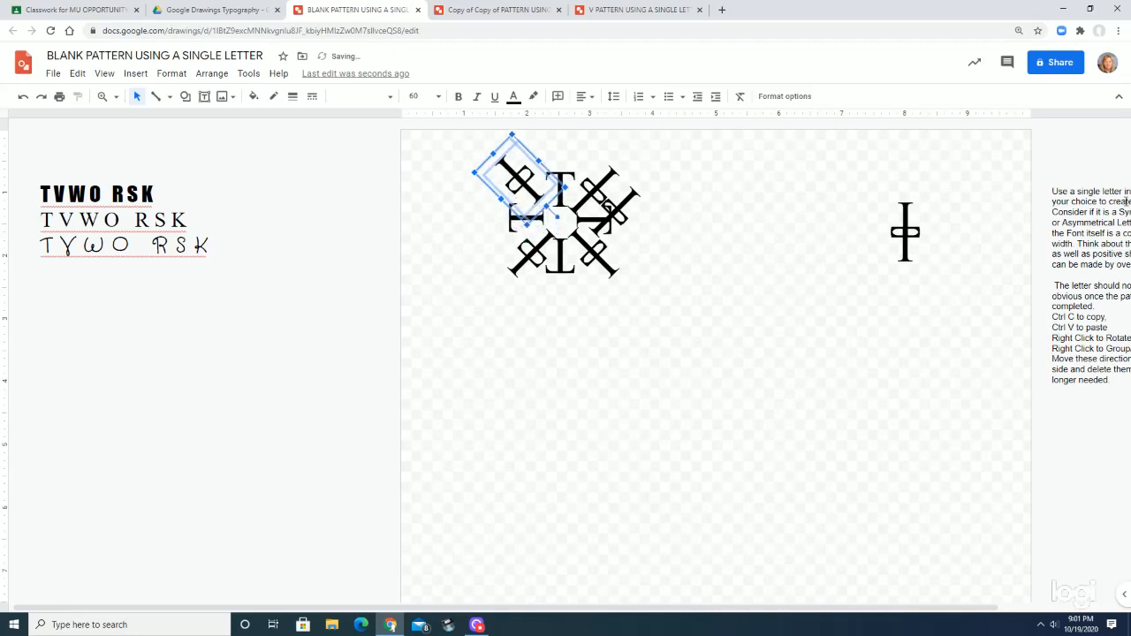
pyautogui.press('Right')
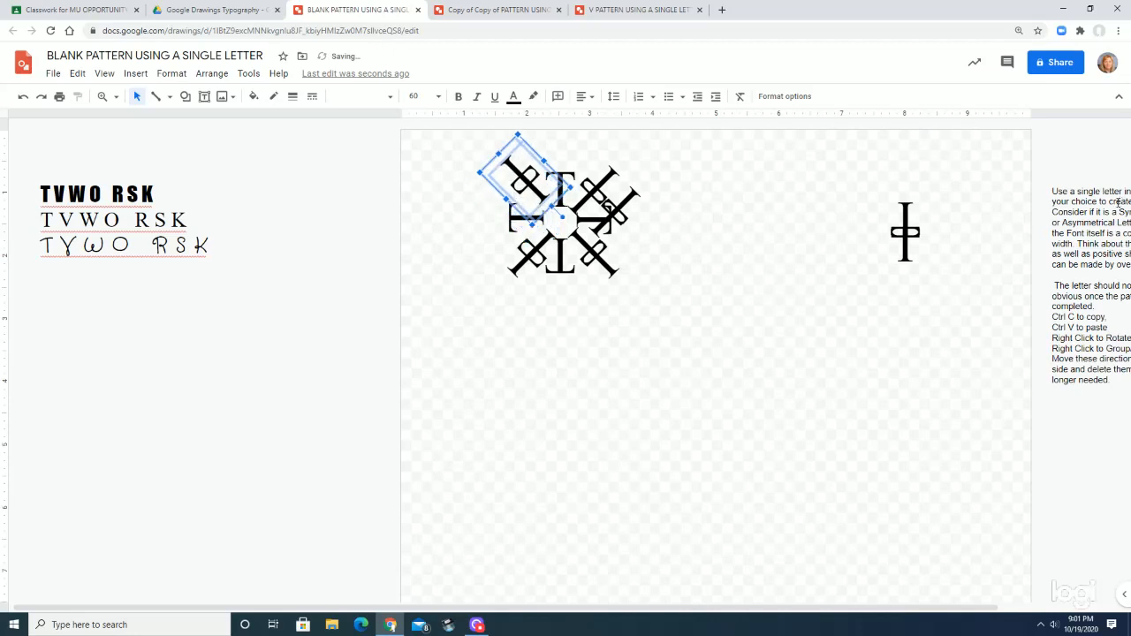
pyautogui.press('Down')
pyautogui.press('Right')
pyautogui.press('Down')
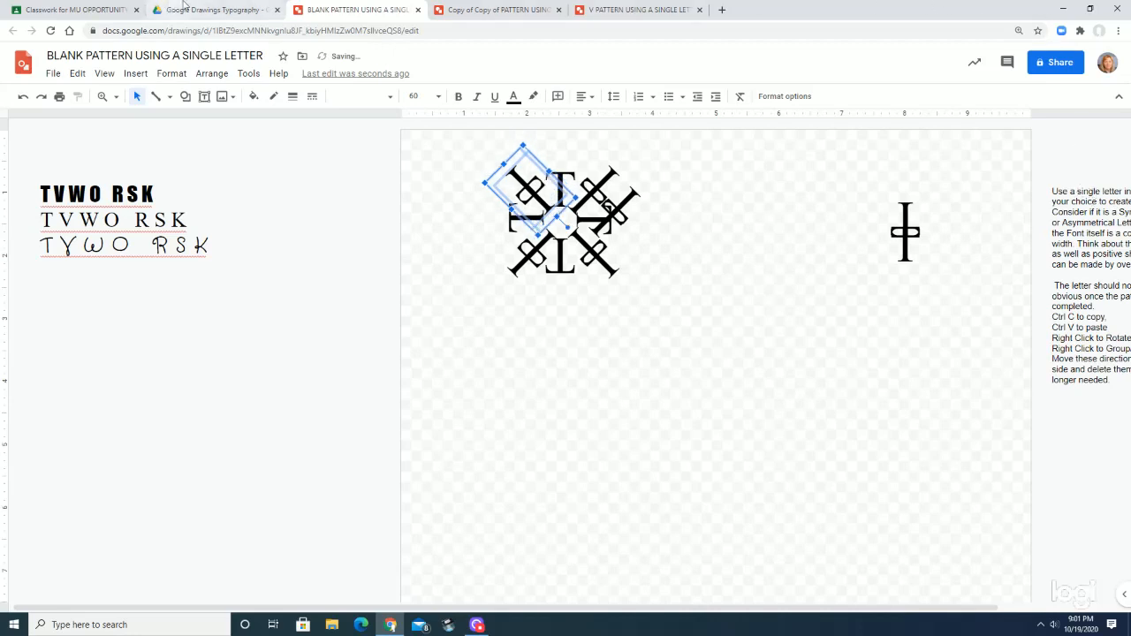
pyautogui.moveTo(506, 165); pyautogui.dragTo(508, 159)
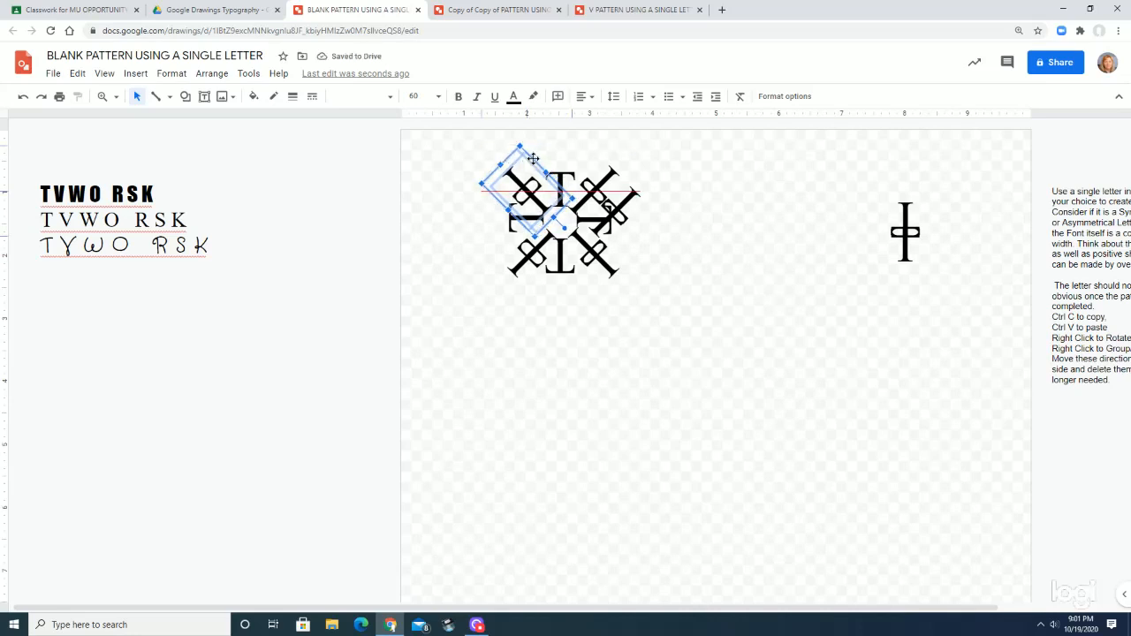
# Delete the leftover diagonal T group that overlaps the right side of the arrangement
pyautogui.click(642, 196)
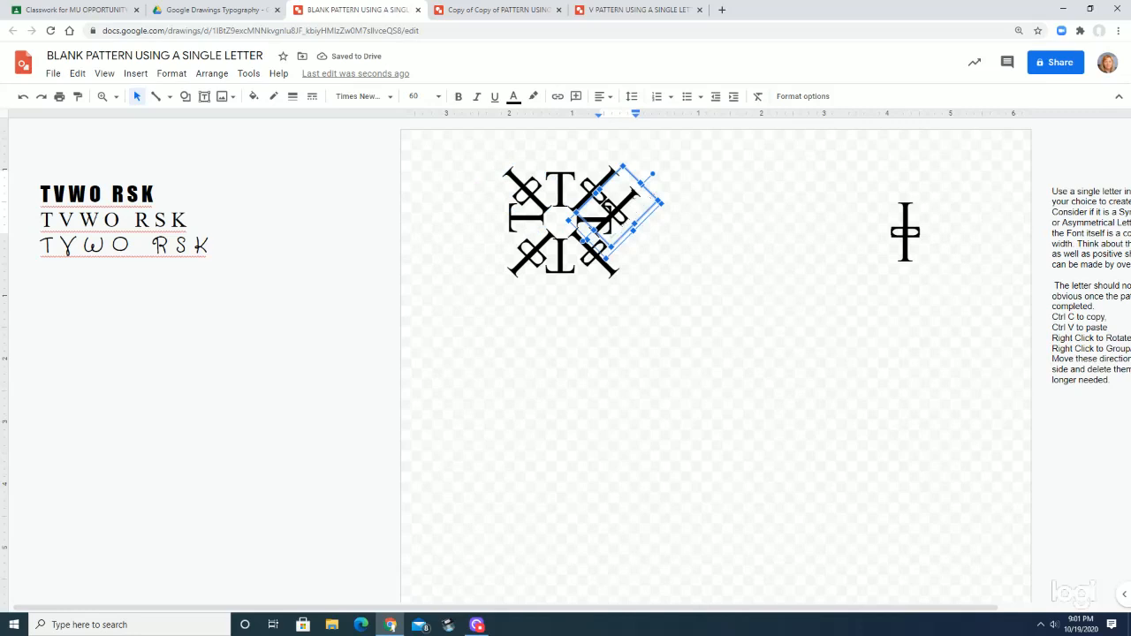
pyautogui.hotkey('ctrl', 'Down')
pyautogui.click(705, 287)
pyautogui.click(624, 217)
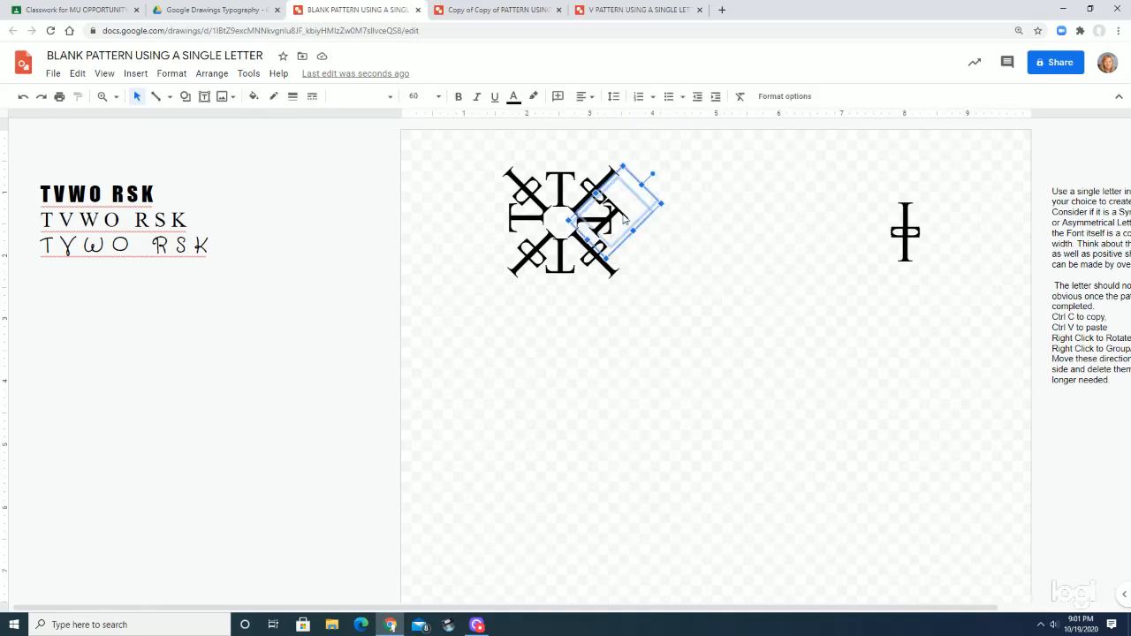
pyautogui.click(624, 217)
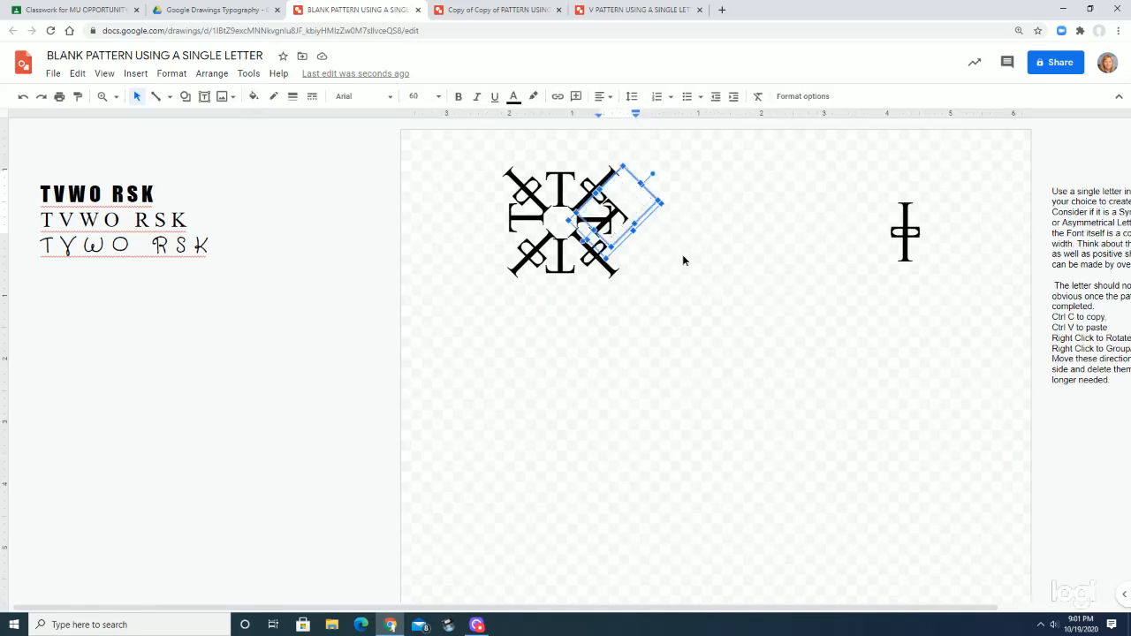
pyautogui.moveTo(655, 205); pyautogui.dragTo(739, 258)
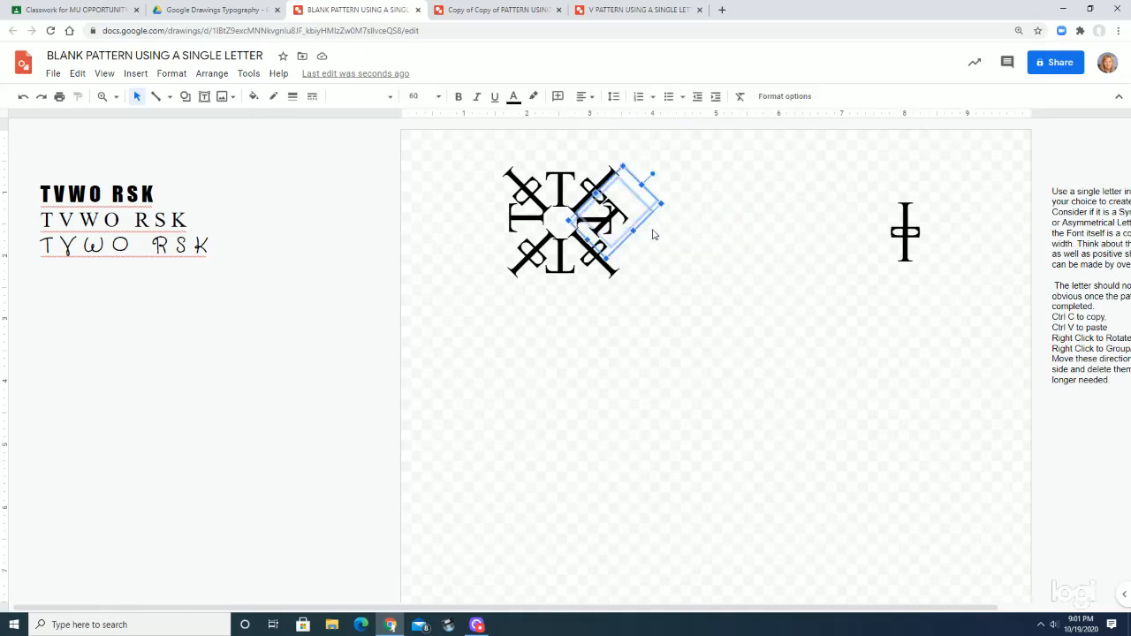
pyautogui.moveTo(622, 213); pyautogui.dragTo(712, 241)
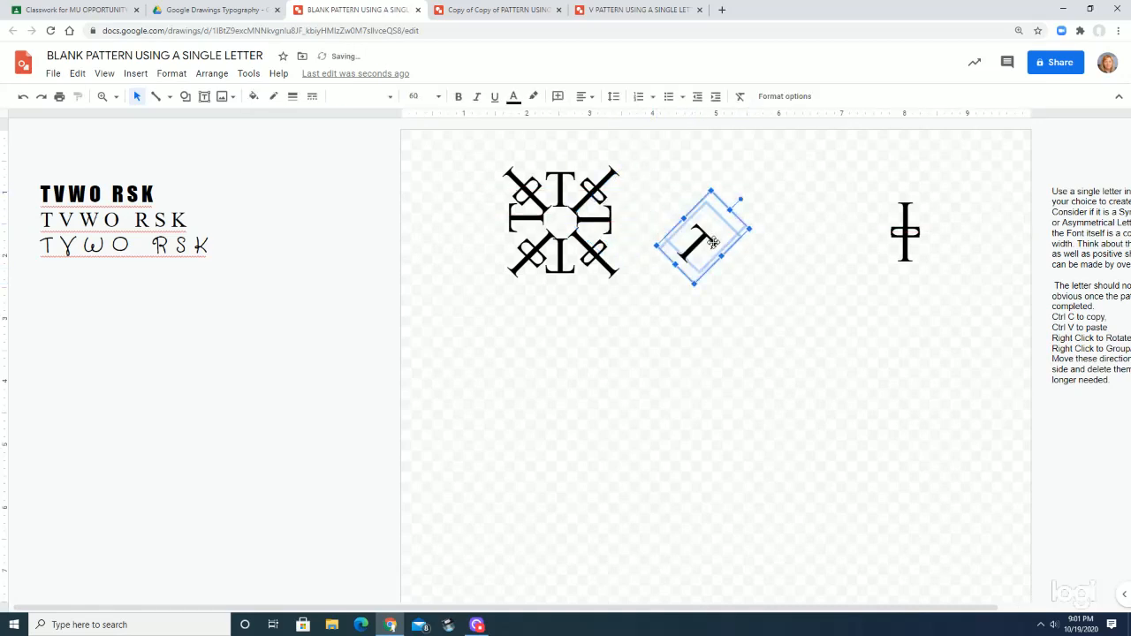
pyautogui.press('Delete')
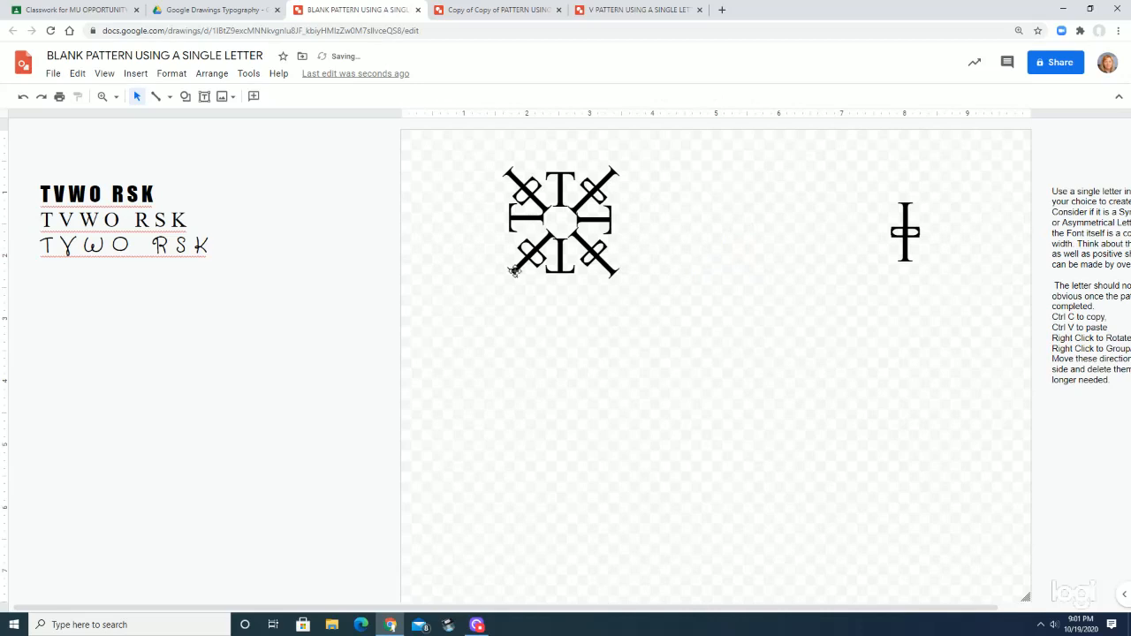
# Group the whole eight-armed T arrangement and paste a copy of it
pyautogui.moveTo(460, 139); pyautogui.dragTo(658, 316)
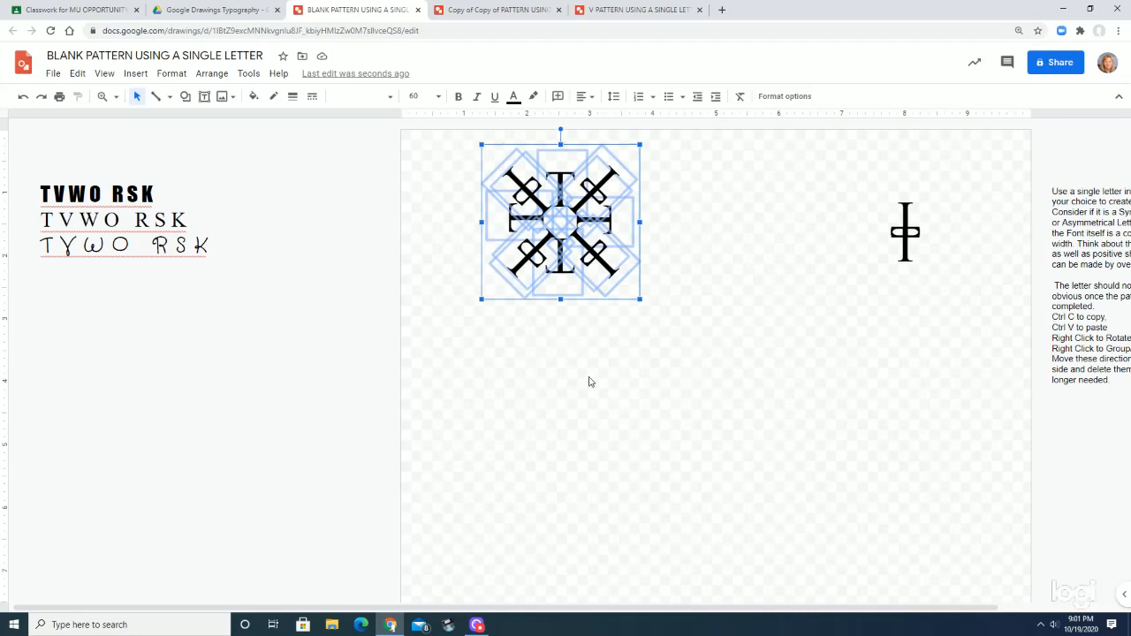
pyautogui.hotkey('ctrl', 'alt', 'g')
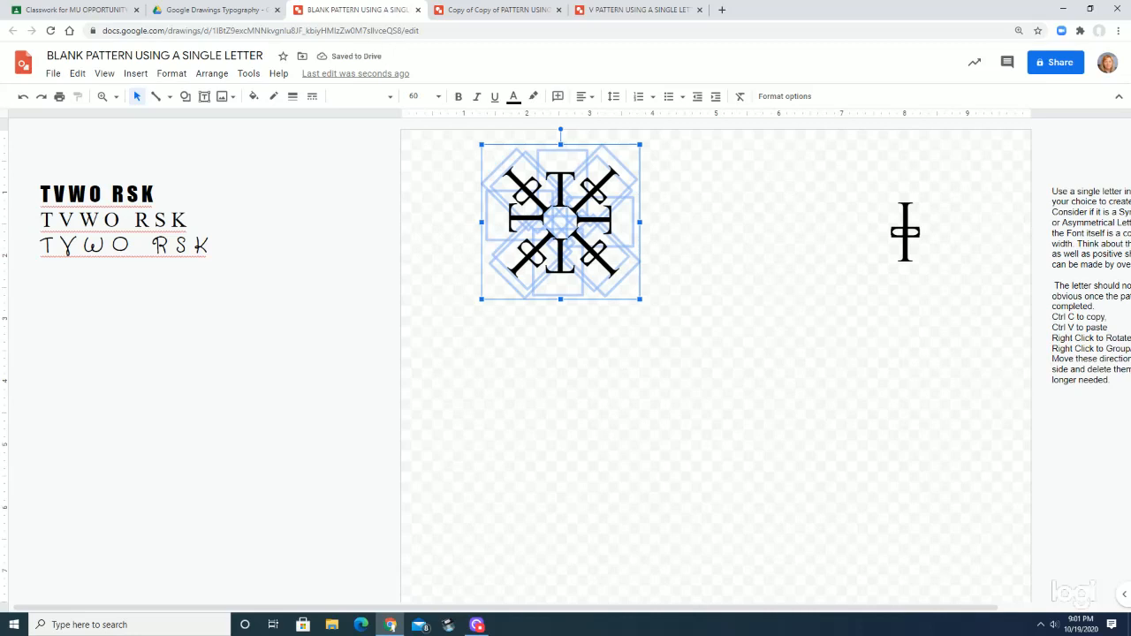
pyautogui.hotkey('ctrl', 'v')
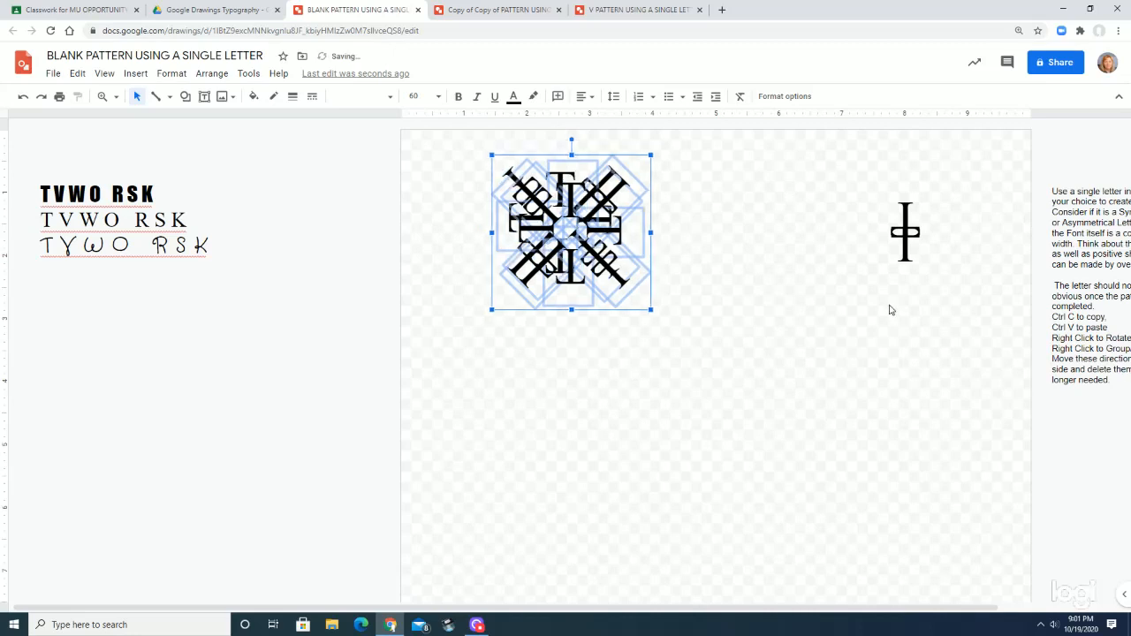
# Move the pasted arrangement straight below the original so their facing arms meet and both line up vertically
pyautogui.press('Down')
pyautogui.press('Down')
pyautogui.press('Down')
pyautogui.press('Down')
pyautogui.press('Down')
pyautogui.press('Down')
pyautogui.press('Down')
pyautogui.press('Down')
pyautogui.press('Down')
pyautogui.press('Down')
pyautogui.press('Down')
pyautogui.press('Down')
pyautogui.press('Down')
pyautogui.press('Down')
pyautogui.press('Down')
pyautogui.press('Down')
pyautogui.press('Down')
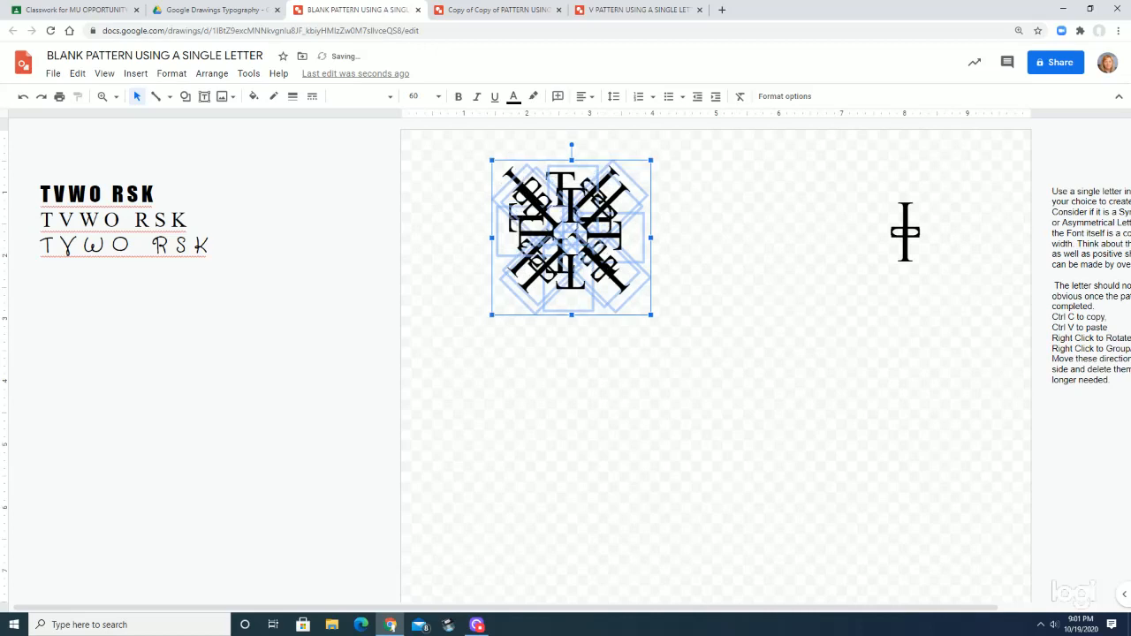
pyautogui.press('Down')
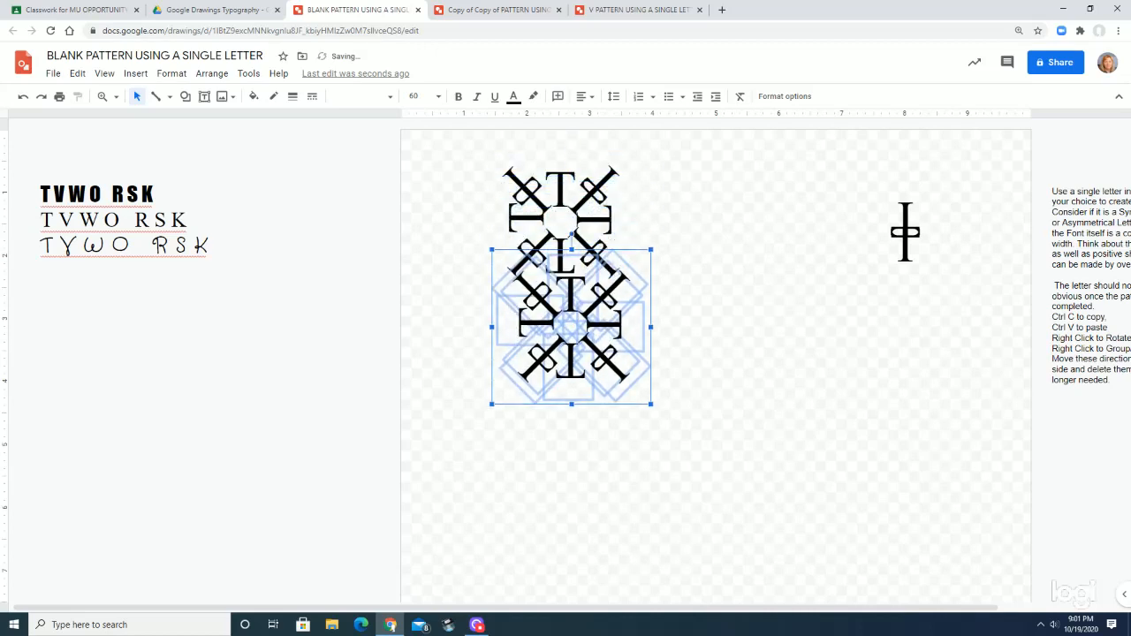
pyautogui.press('Left')
pyautogui.press('Left')
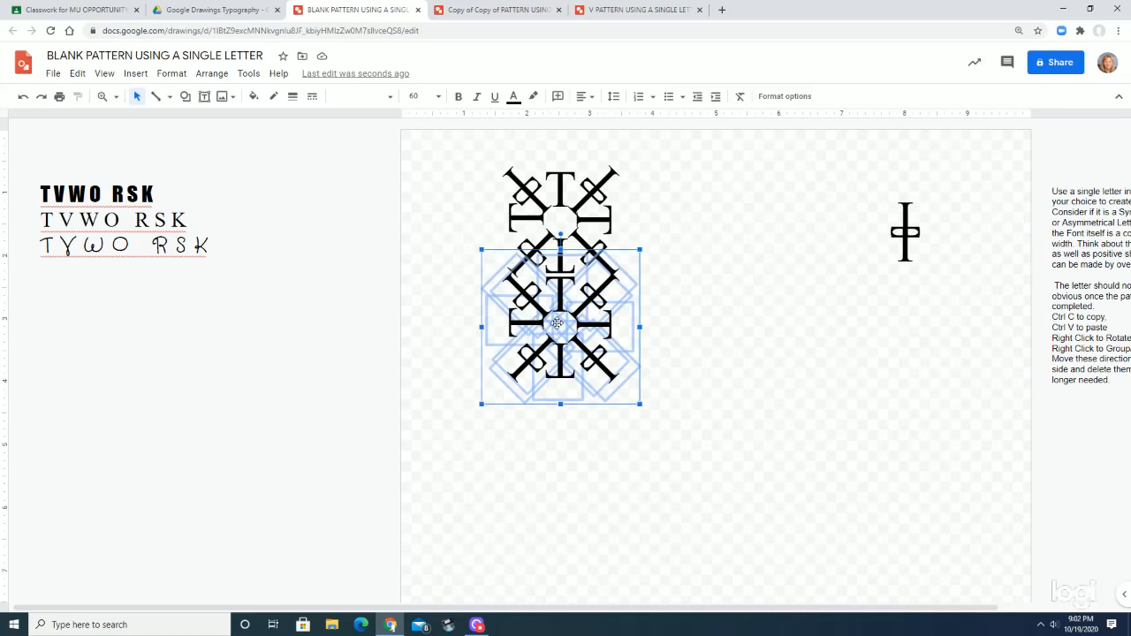
# Nudge the lower arrangement into line and up until its top T overlaps the crossbar of the upper arrangement's bottom T
pyautogui.press('Right')
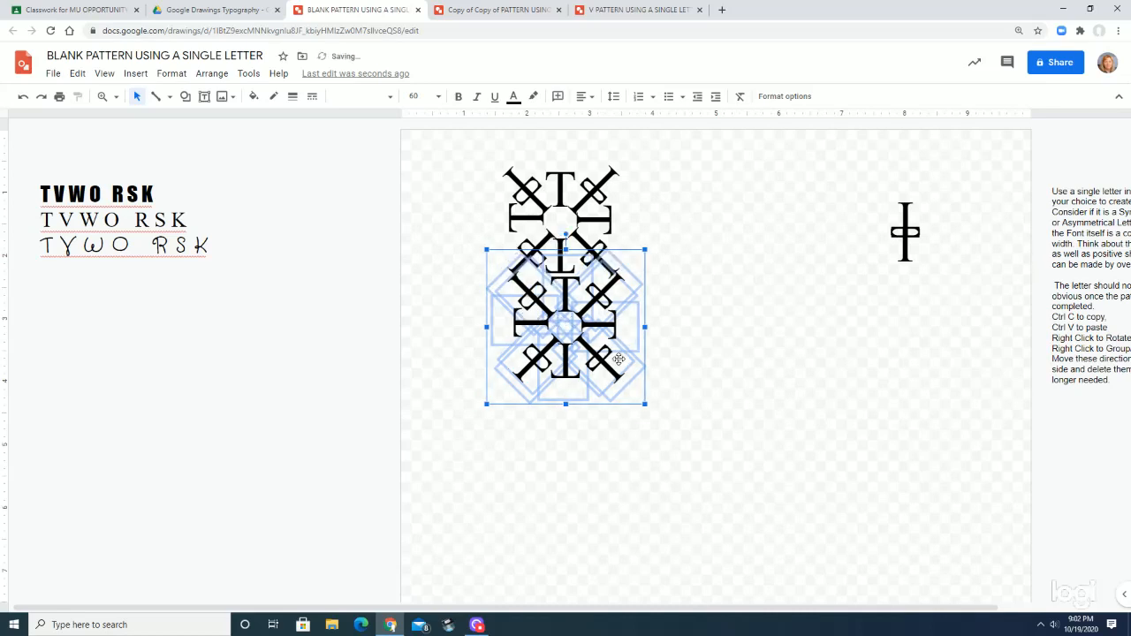
pyautogui.press('Left')
pyautogui.press('Up')
pyautogui.press('Escape')
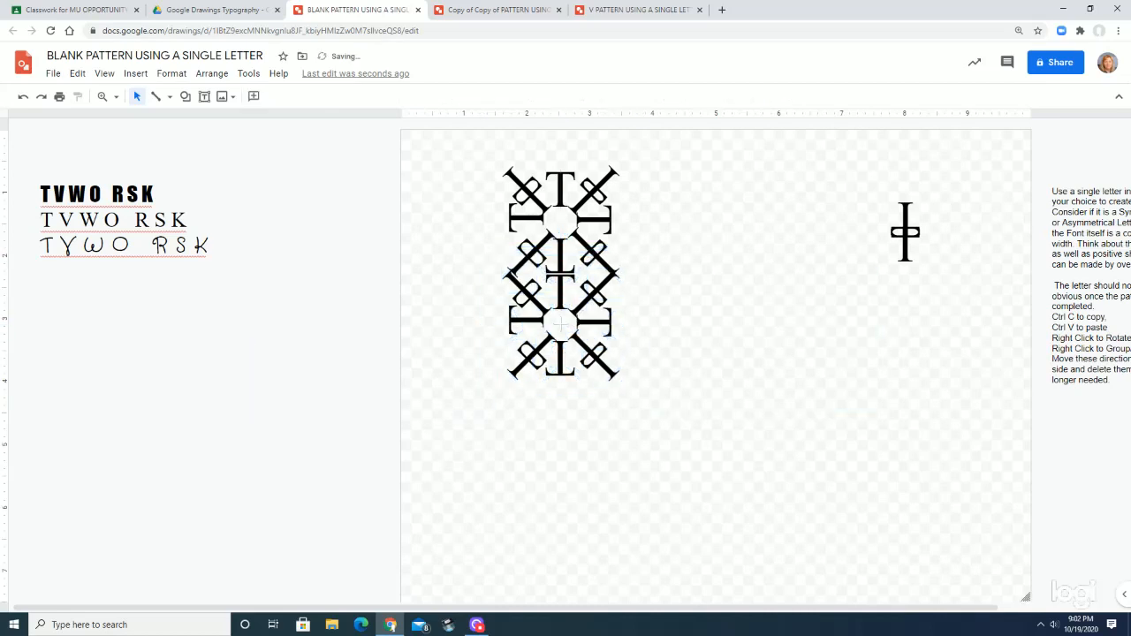
pyautogui.click(560, 325)
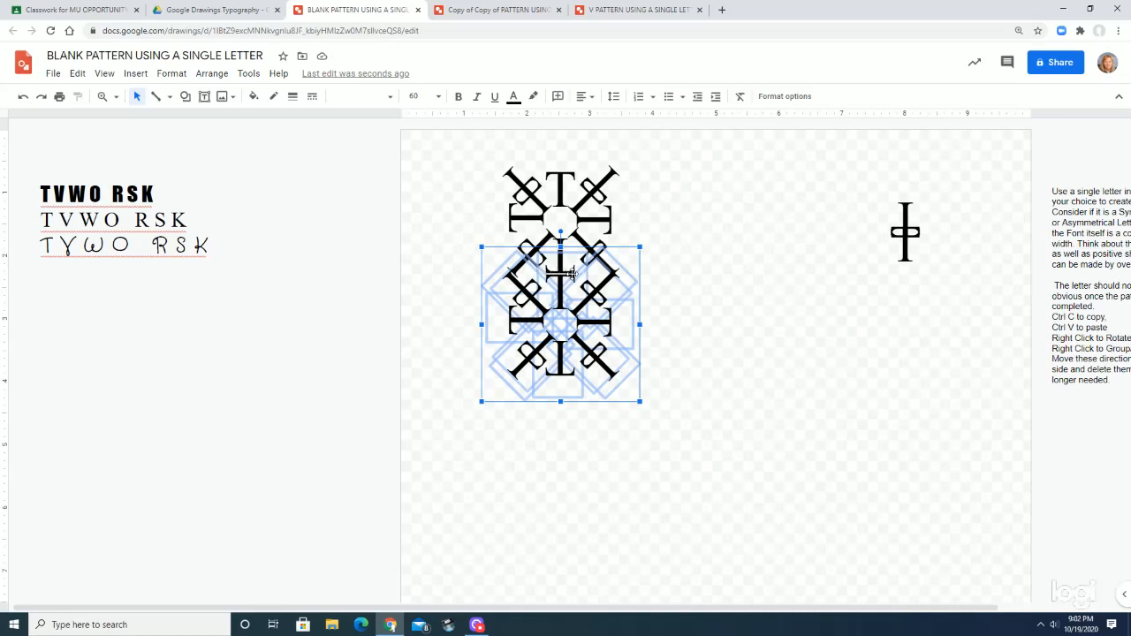
pyautogui.press('Up')
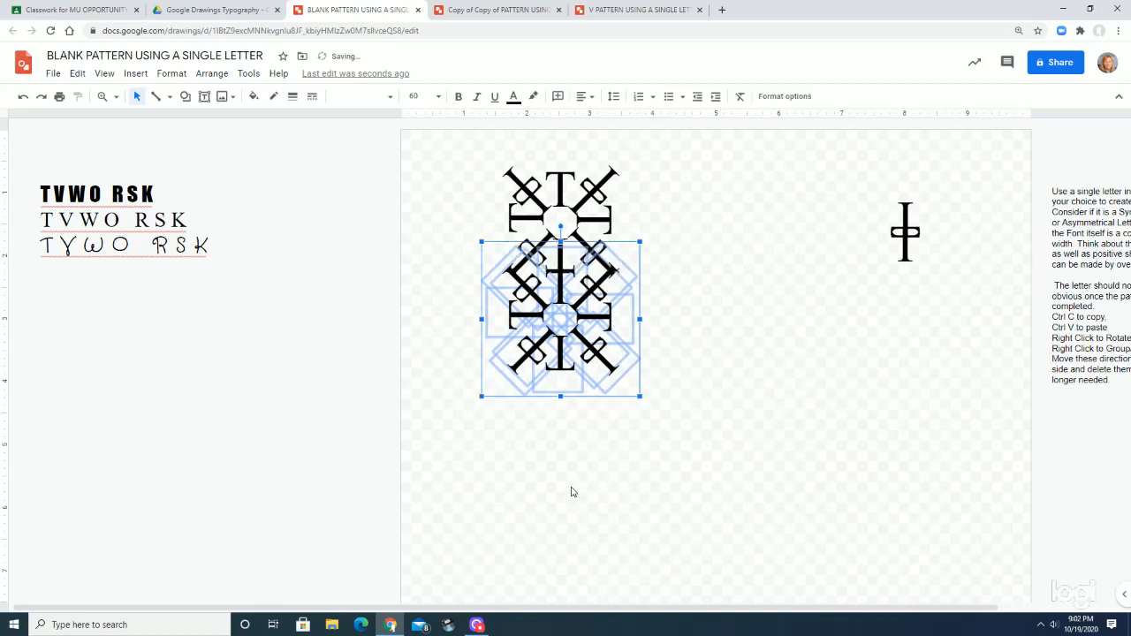
# Group the two stacked arrangements together and paste a copy of the pair
pyautogui.moveTo(454, 151); pyautogui.dragTo(634, 354)
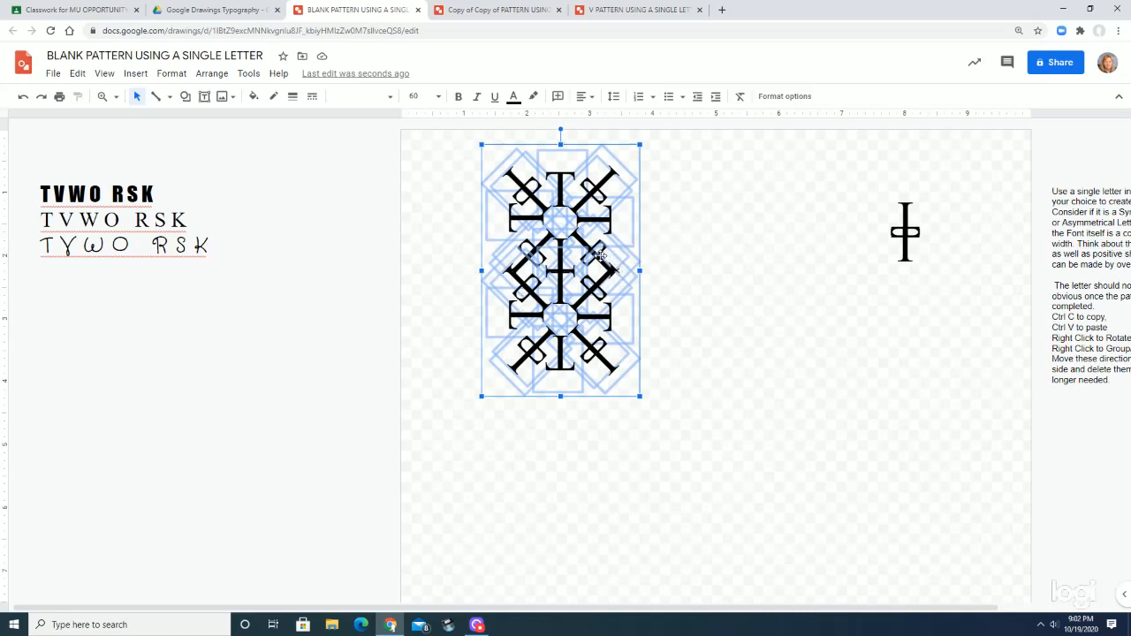
pyautogui.click(451, 138)
pyautogui.moveTo(451, 139); pyautogui.dragTo(640, 391)
pyautogui.hotkey('ctrl', 'alt', 'g')
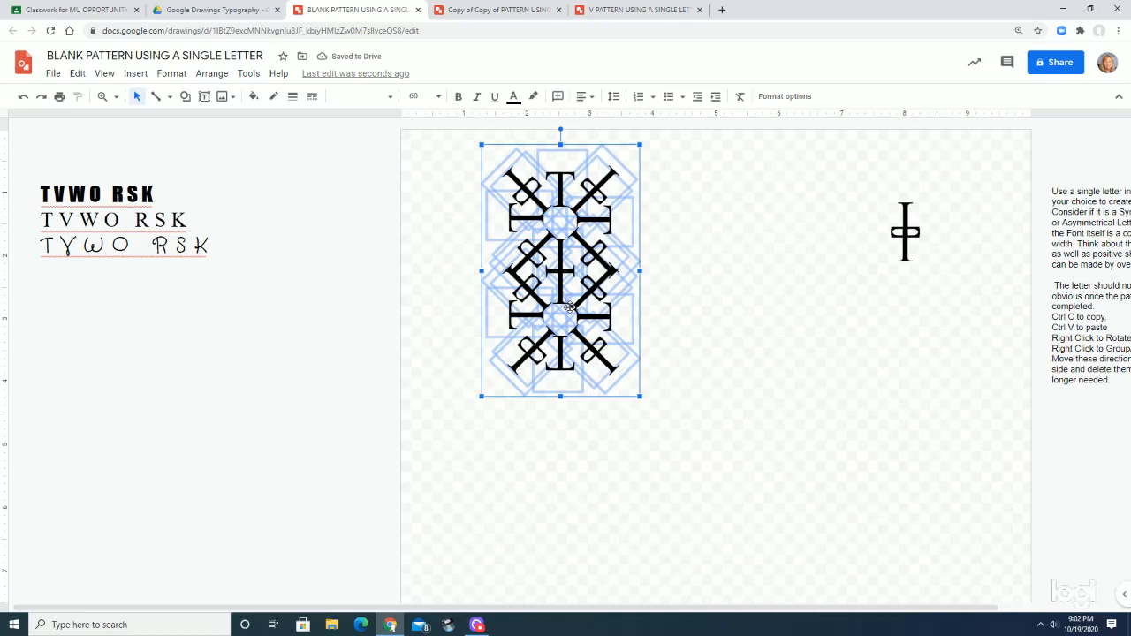
pyautogui.hotkey('ctrl', 'v')
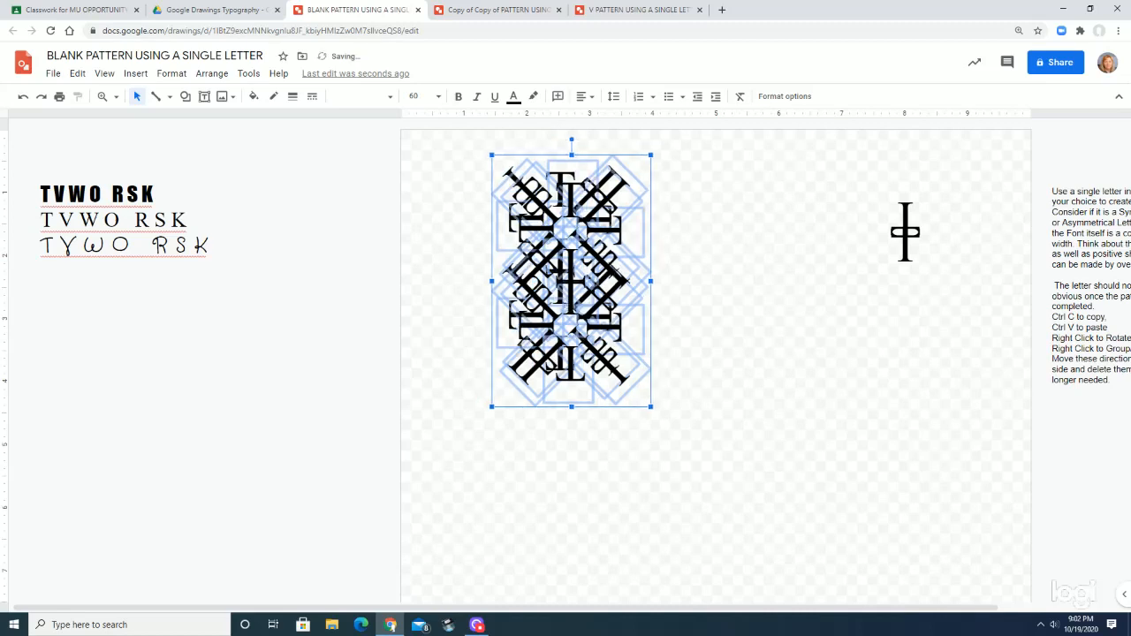
# Move the pasted pair to the right of the original, clear of it and level with it
pyautogui.press('Right')
pyautogui.press('Right')
pyautogui.press('Right')
pyautogui.press('Right')
pyautogui.press('Right')
pyautogui.press('Right')
pyautogui.press('Right')
pyautogui.press('Right')
pyautogui.press('Right')
pyautogui.press('Right')
pyautogui.press('Right')
pyautogui.press('Right')
pyautogui.press('Right')
pyautogui.press('Right')
pyautogui.press('Right')
pyautogui.press('Right')
pyautogui.press('Right')
pyautogui.press('Right')
pyautogui.press('Right')
pyautogui.press('Right')
pyautogui.press('Right')
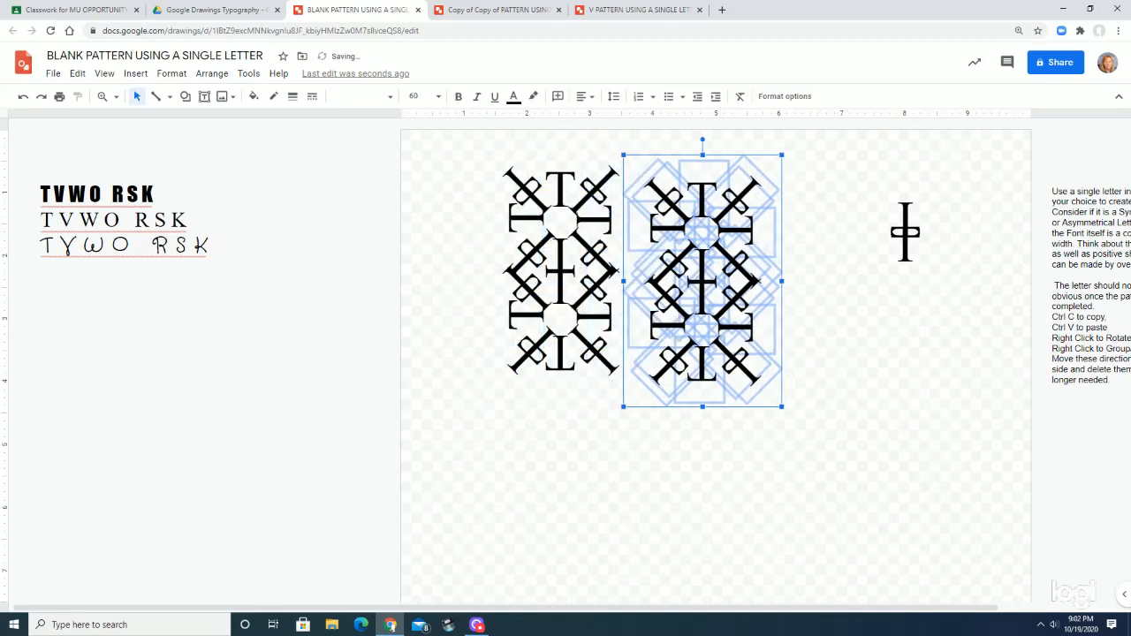
pyautogui.press('Left')
pyautogui.press('Left')
pyautogui.press('Left')
pyautogui.press('Left')
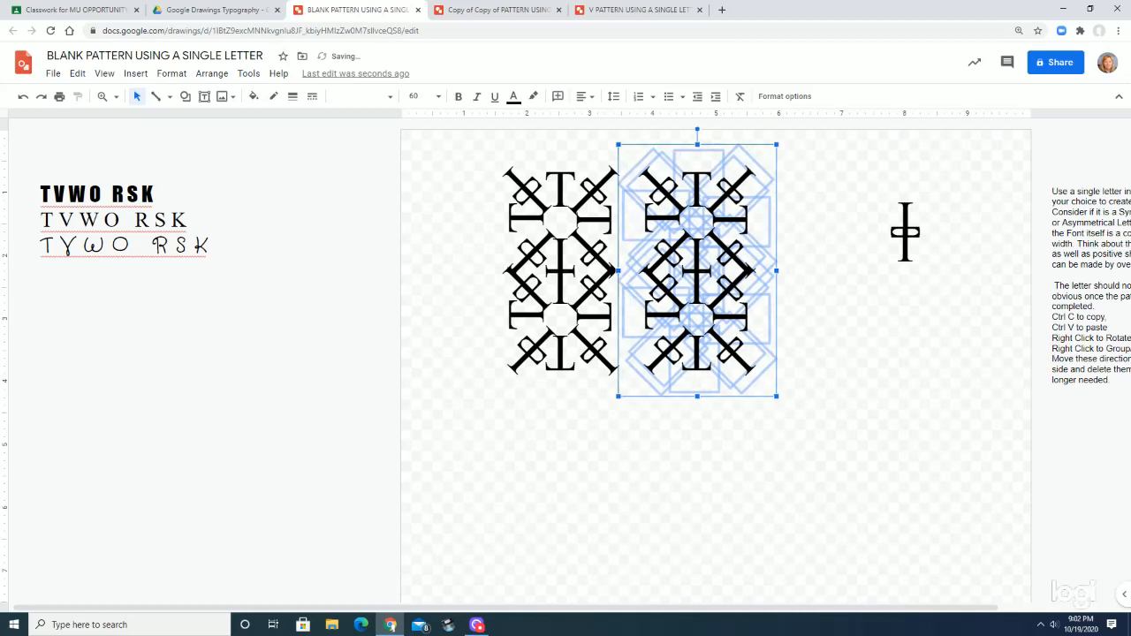
# Shift the pasted pair closer to the original until their diagonal arm tips overlap, keeping both pairs at the same height
pyautogui.press('Left')
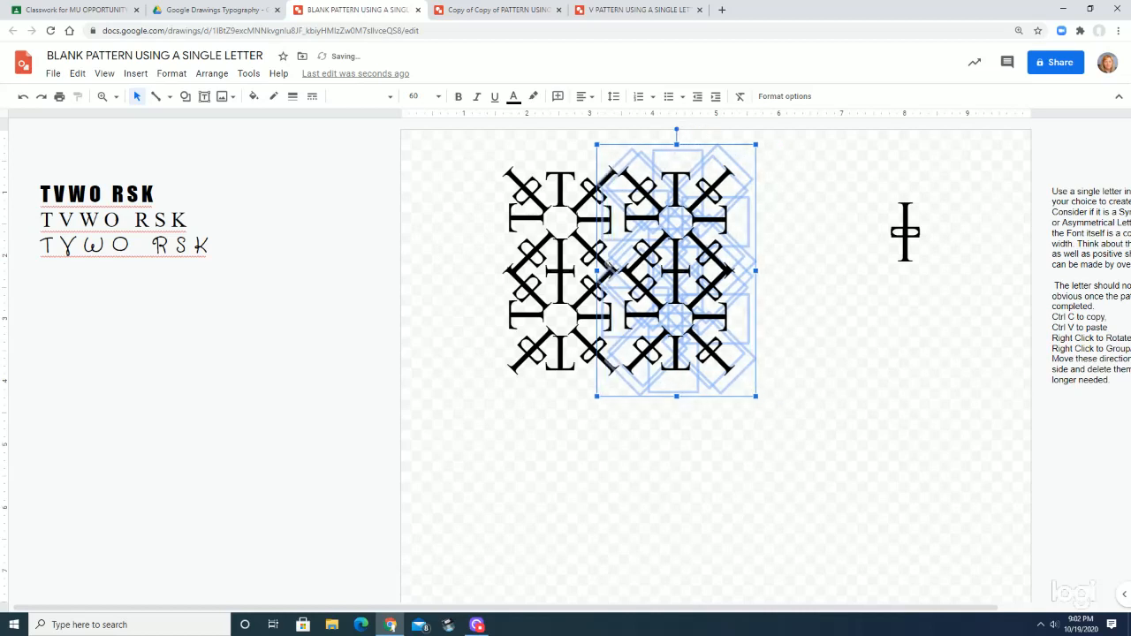
pyautogui.press('Left')
pyautogui.press('Down')
pyautogui.press('Right')
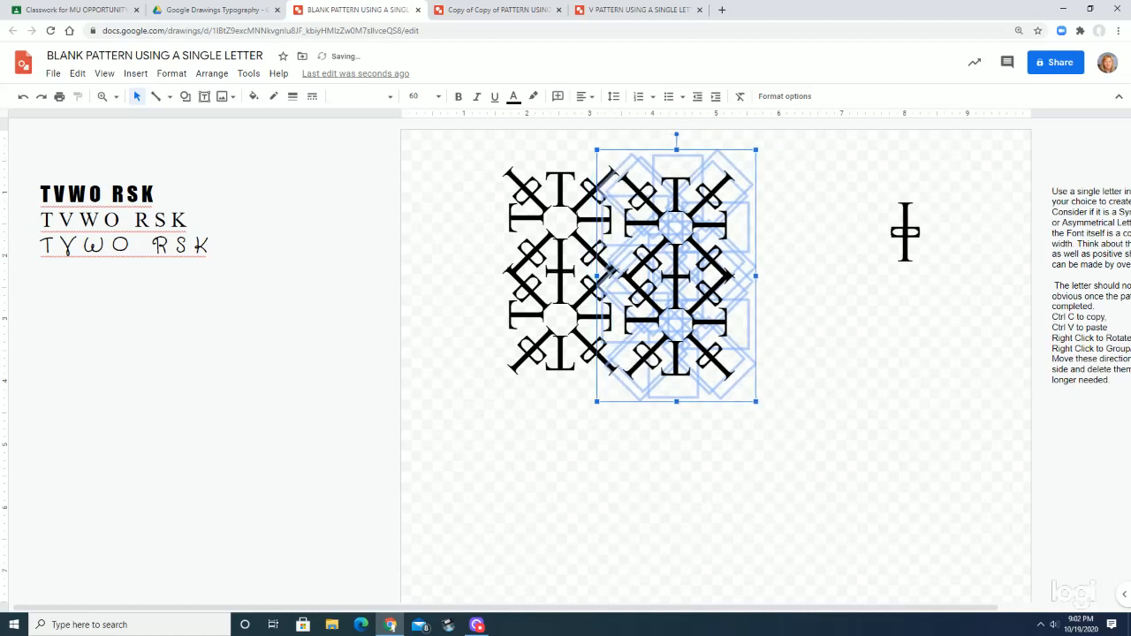
pyautogui.press('Up')
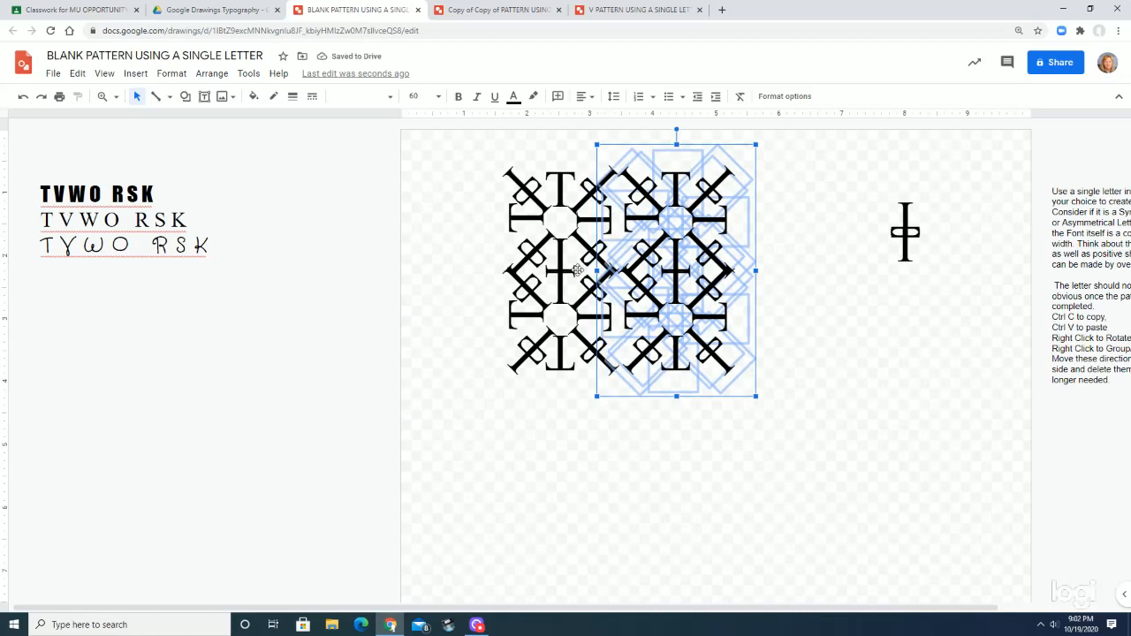
pyautogui.moveTo(732, 245); pyautogui.dragTo(697, 245)
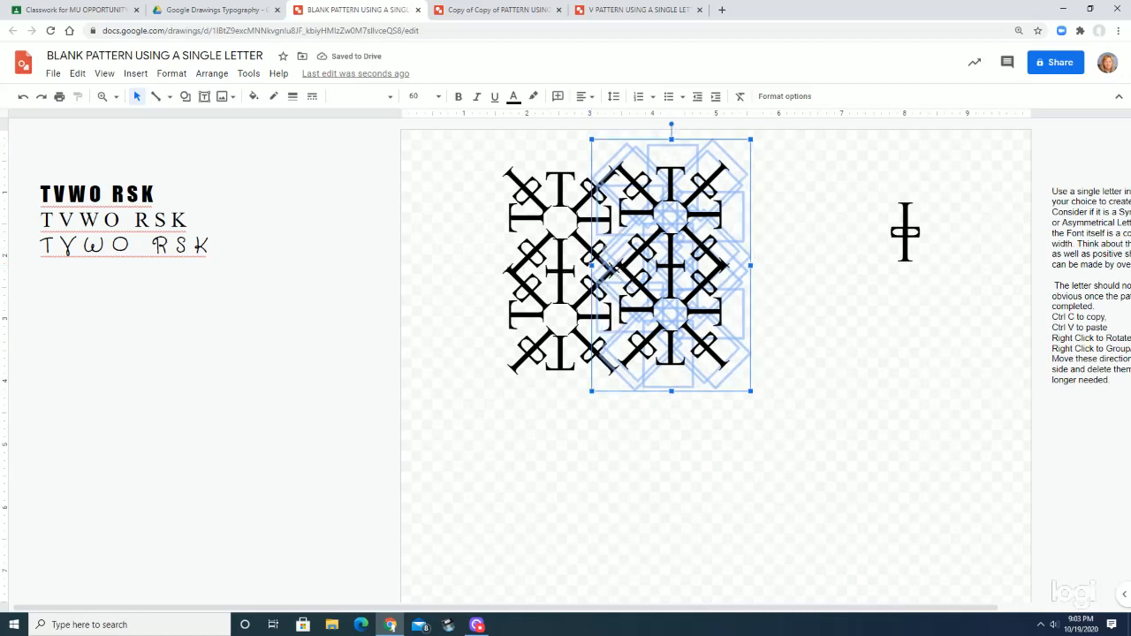
pyautogui.press('Down')
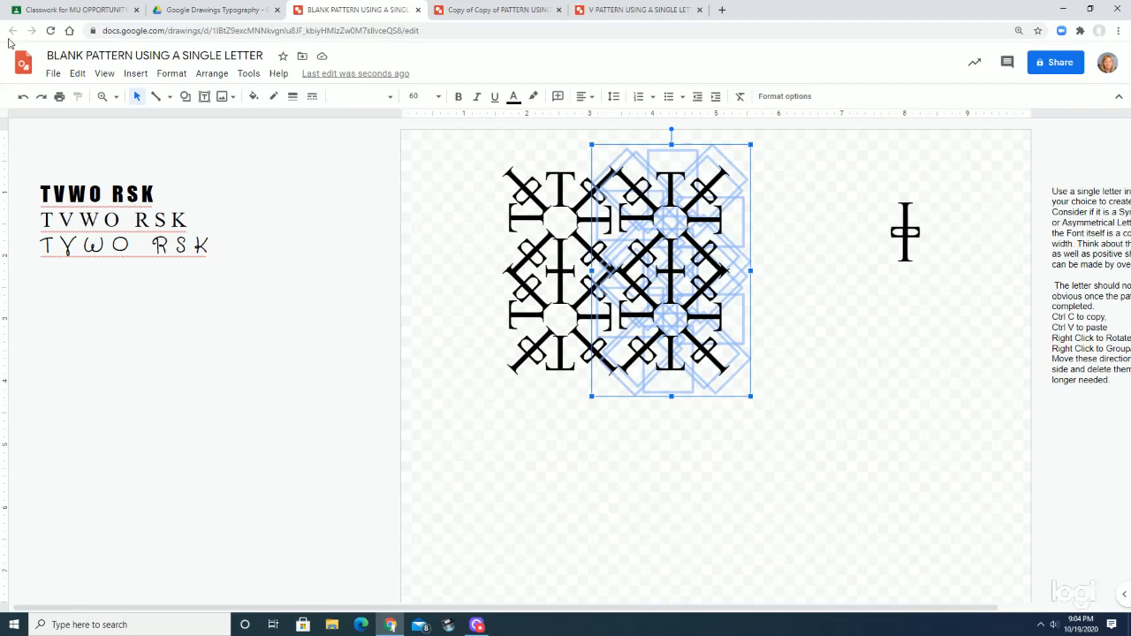
# Switch to the Copy of Copy of PATTERN USING A SINGLE LETTER drawing and move a V from the lowest loose star onto the star above
pyautogui.click(484, 10)
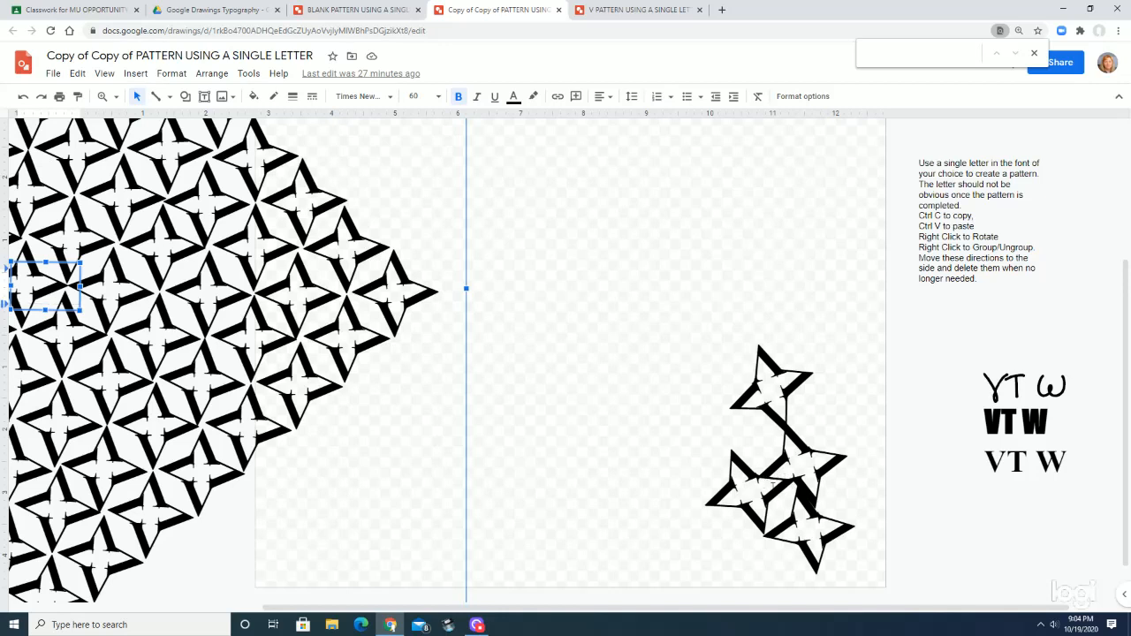
pyautogui.click(805, 543)
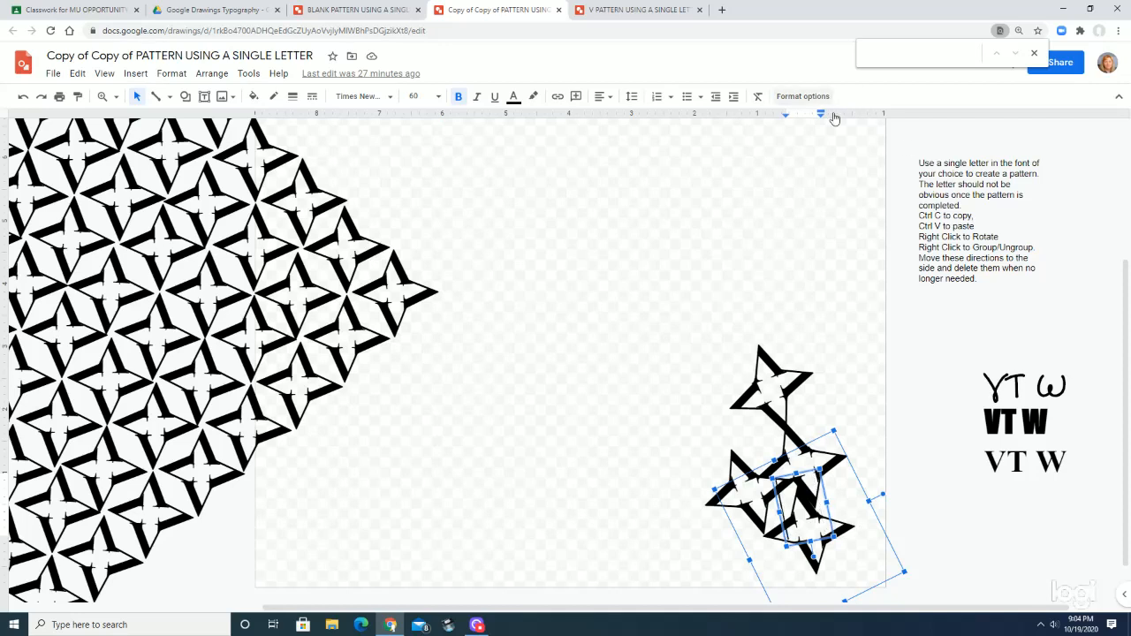
pyautogui.click(837, 526)
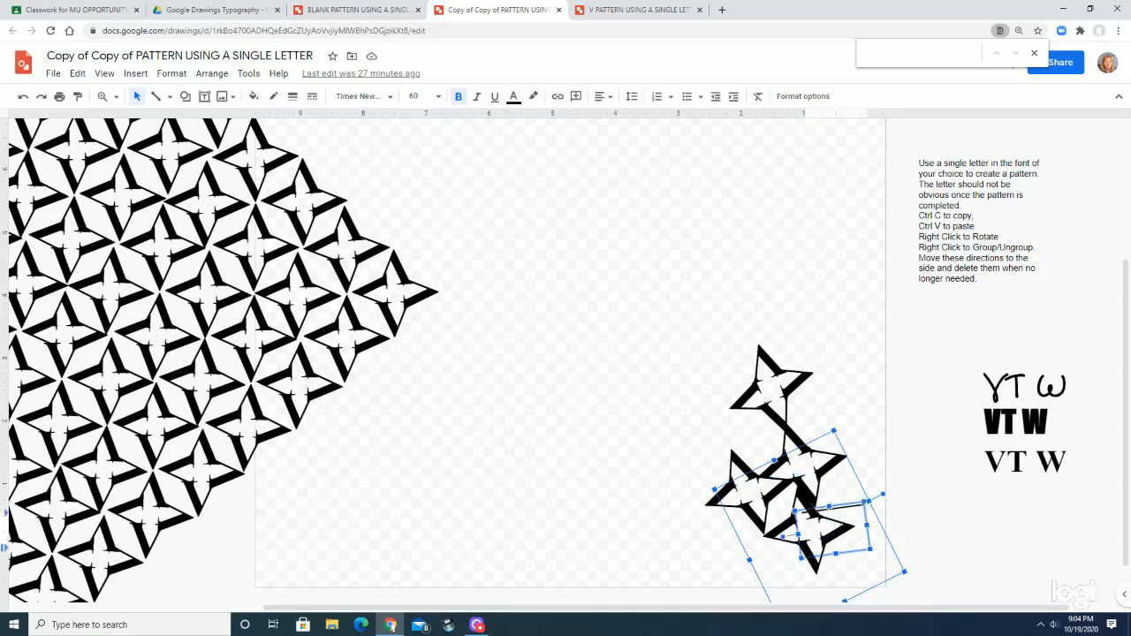
pyautogui.click(815, 511)
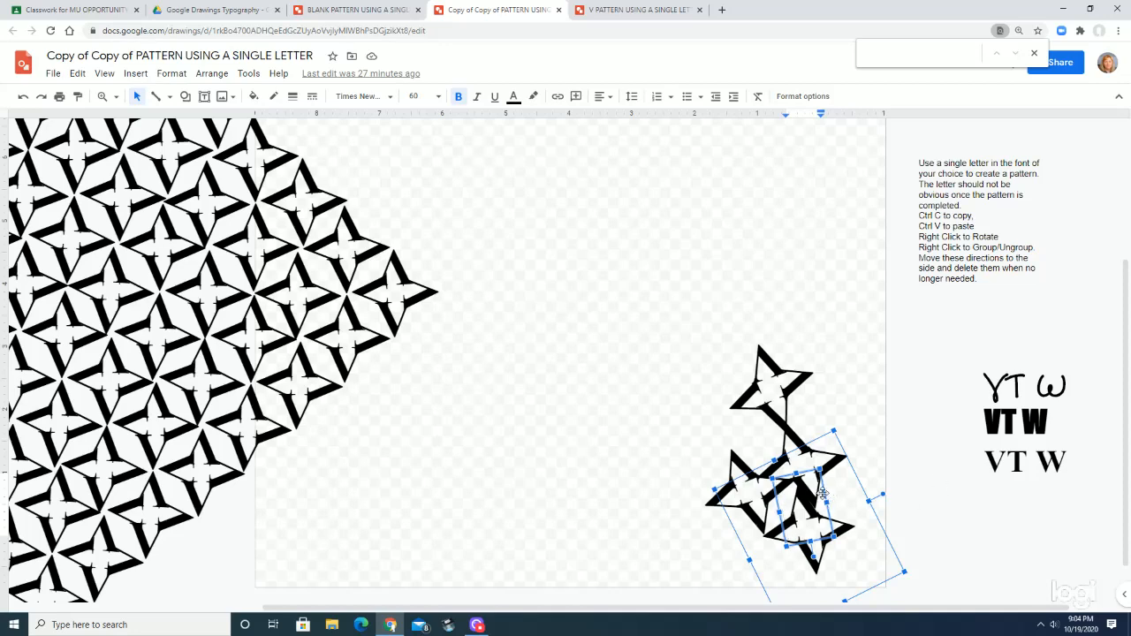
pyautogui.moveTo(824, 492); pyautogui.dragTo(818, 489)
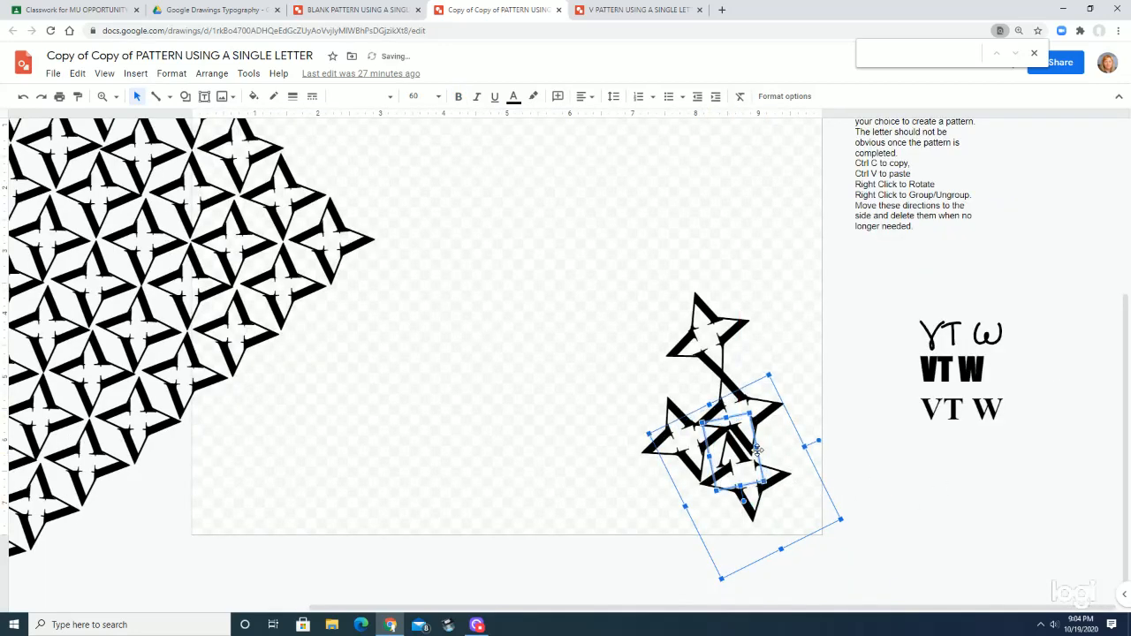
pyautogui.moveTo(756, 451); pyautogui.dragTo(742, 449)
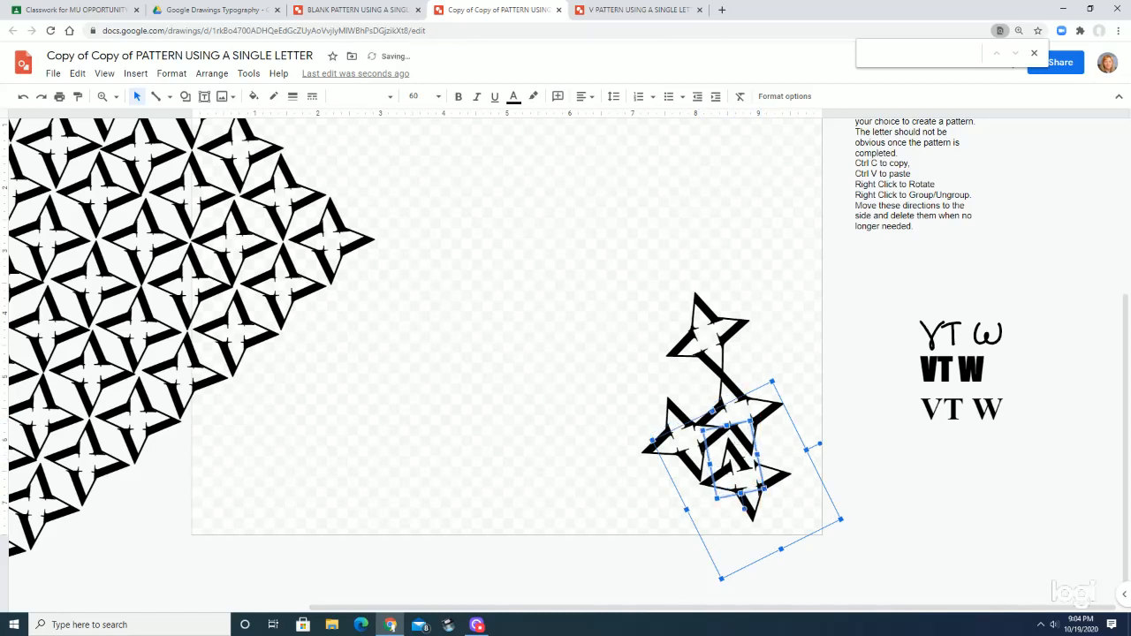
pyautogui.moveTo(758, 435); pyautogui.dragTo(771, 409)
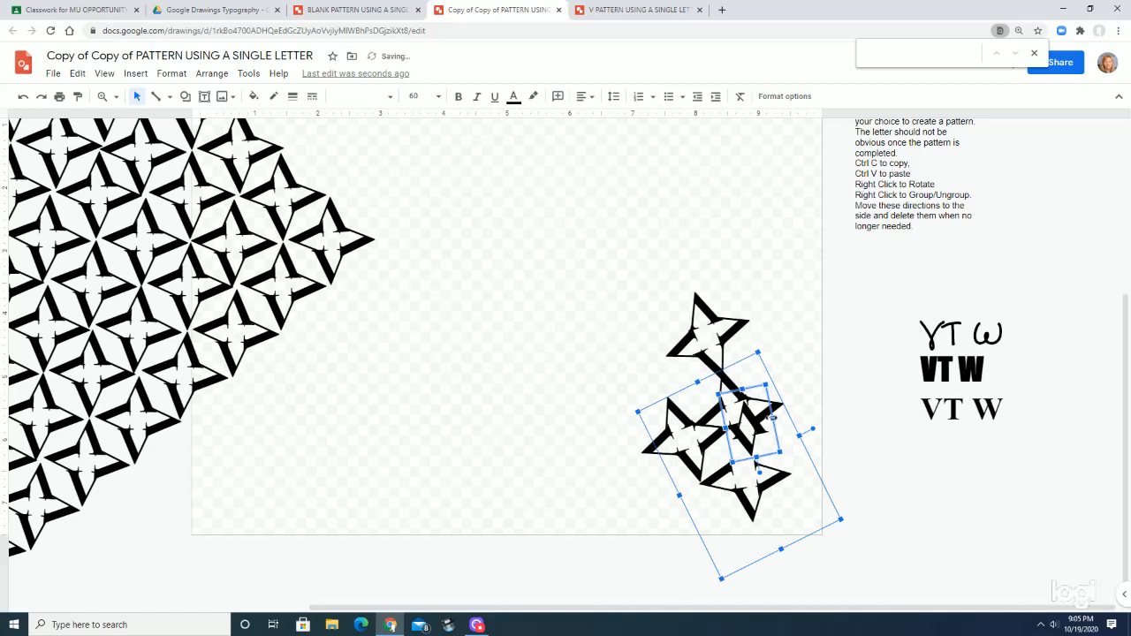
pyautogui.moveTo(770, 411); pyautogui.dragTo(770, 408)
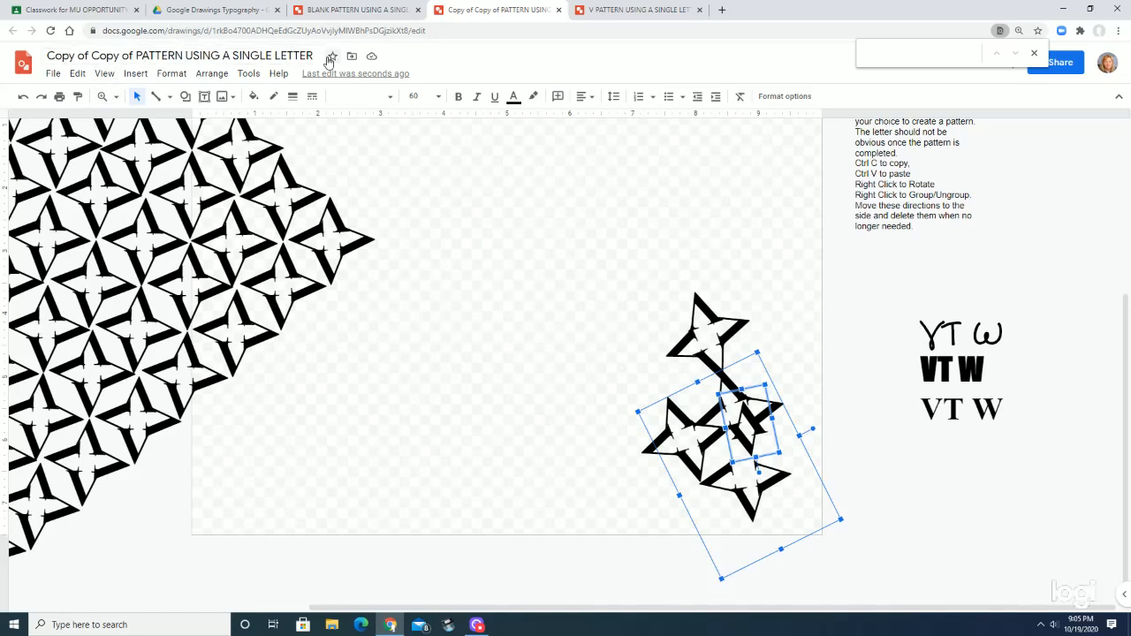
# Rename the drawing, replacing "Copy of Copy of" with the author's capitalized last name before PATTERN USING A SINGLE LETTER
pyautogui.click(134, 55)
pyautogui.moveTo(134, 54); pyautogui.dragTo(47, 56)
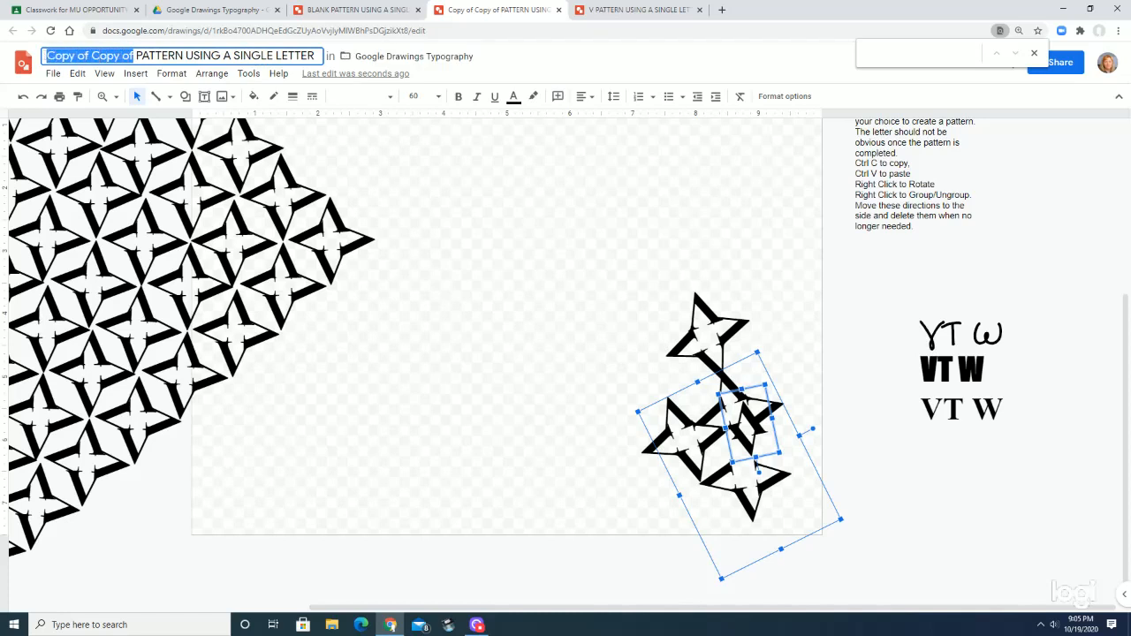
pyautogui.write('mAHER')
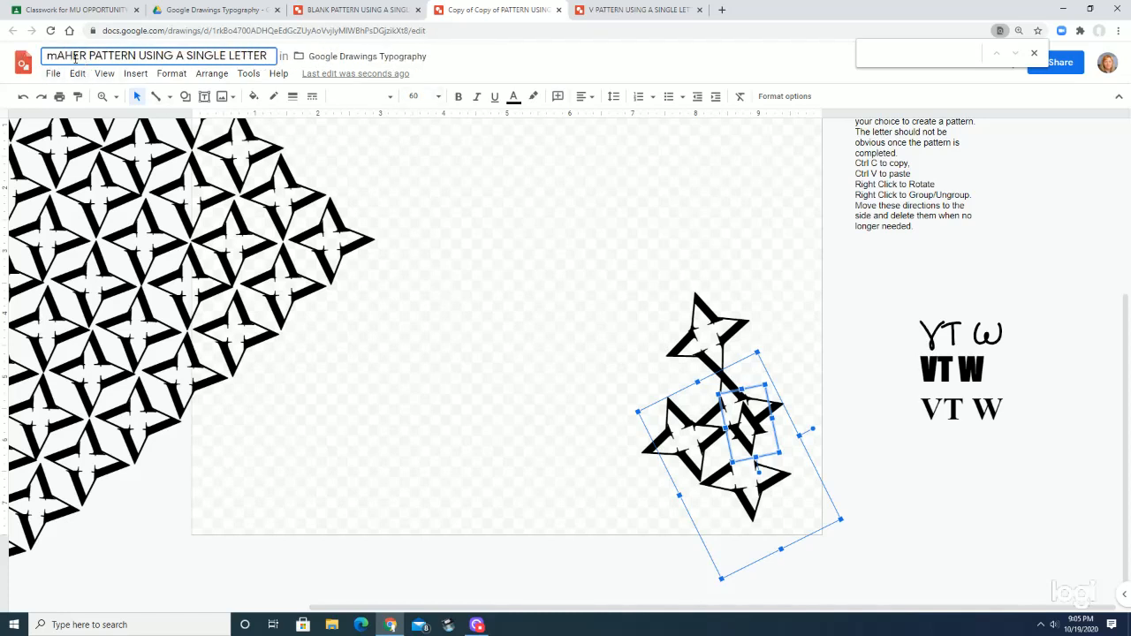
pyautogui.moveTo(58, 55); pyautogui.dragTo(47, 56)
pyautogui.write('M')
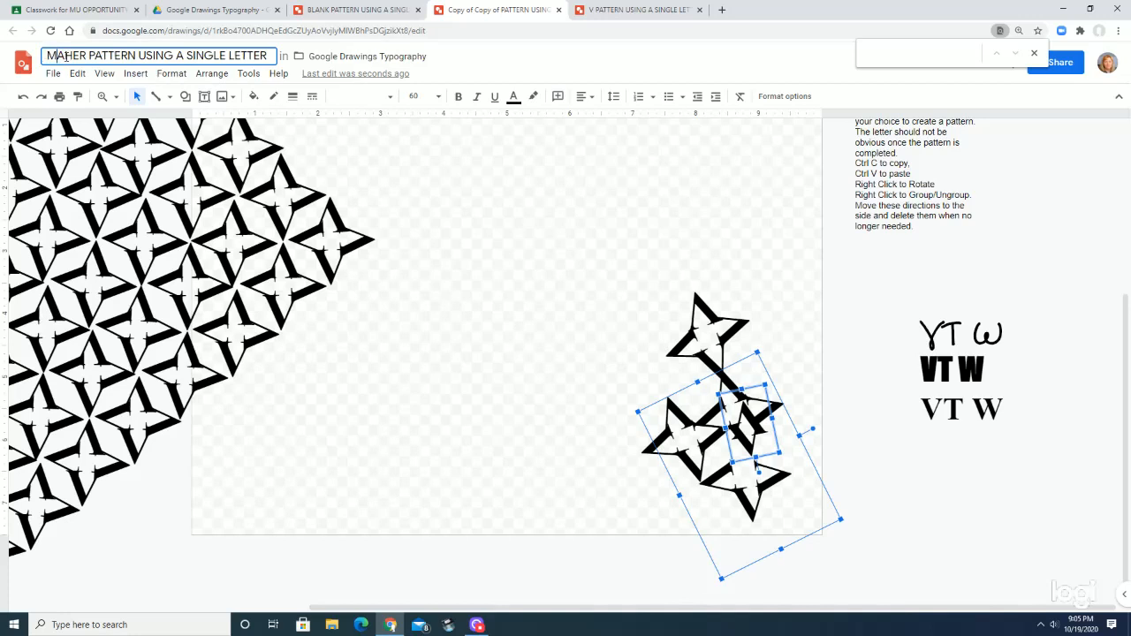